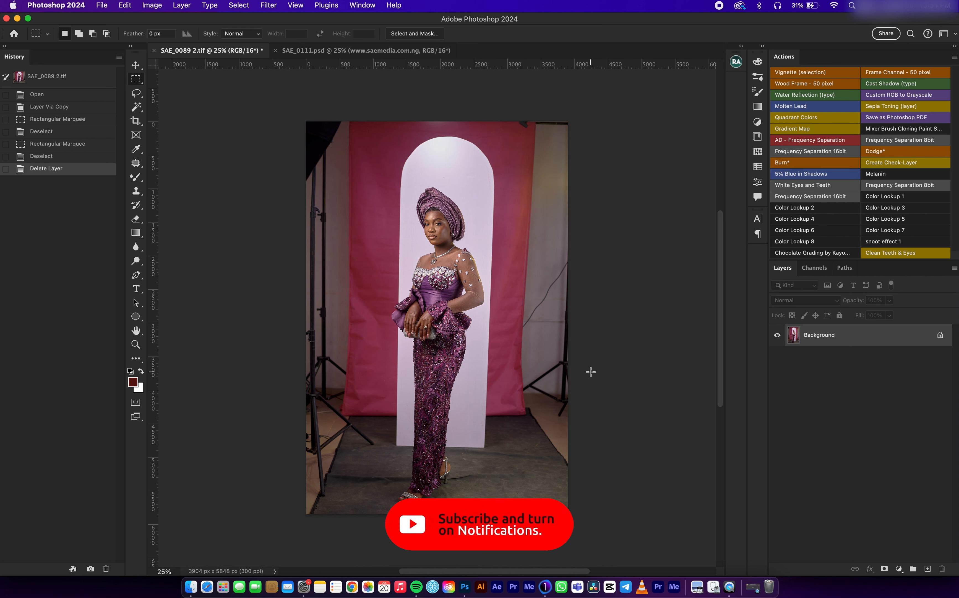
Step: Duplicate the background layer and replace the strip right of the arch, from top to bottom of the photo, with a Content-Aware fill
{"action": "key", "text": "super+j"}
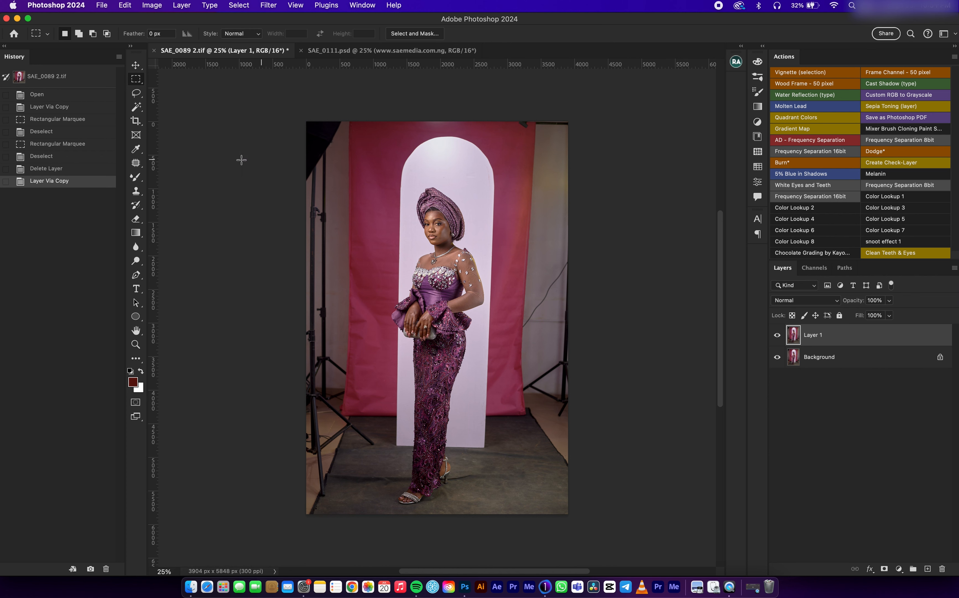
{"action": "left_click", "coordinate": [138, 81]}
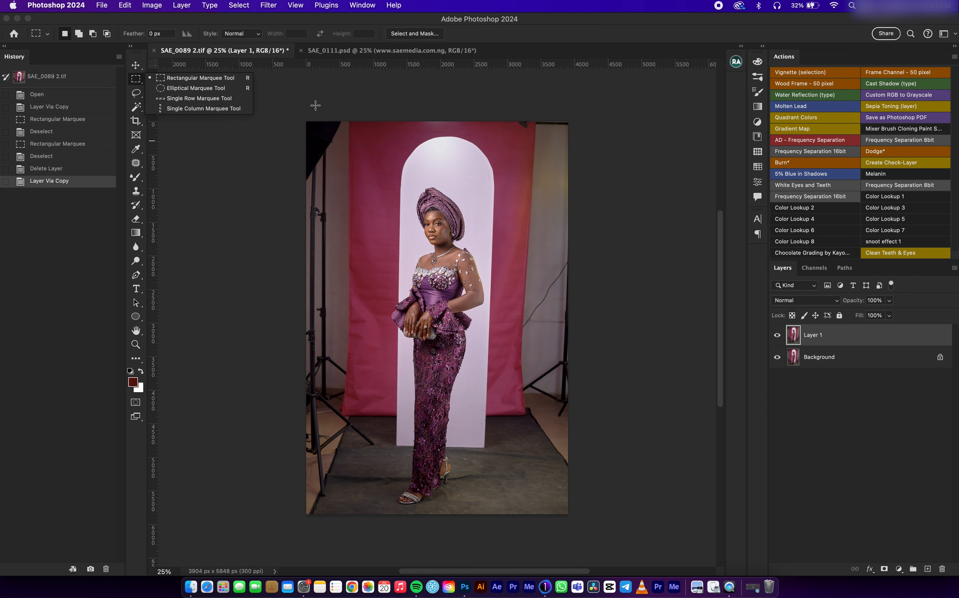
{"action": "left_click_drag", "start_coordinate": [514, 121], "coordinate": [572, 521]}
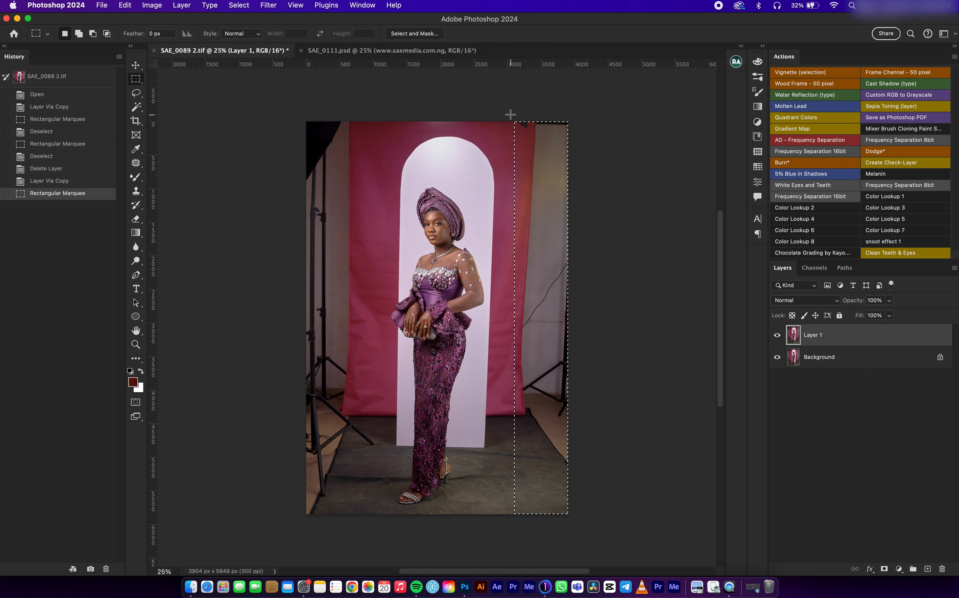
{"action": "left_click_drag", "start_coordinate": [510, 114], "coordinate": [580, 517]}
{"action": "right_click", "coordinate": [495, 167]}
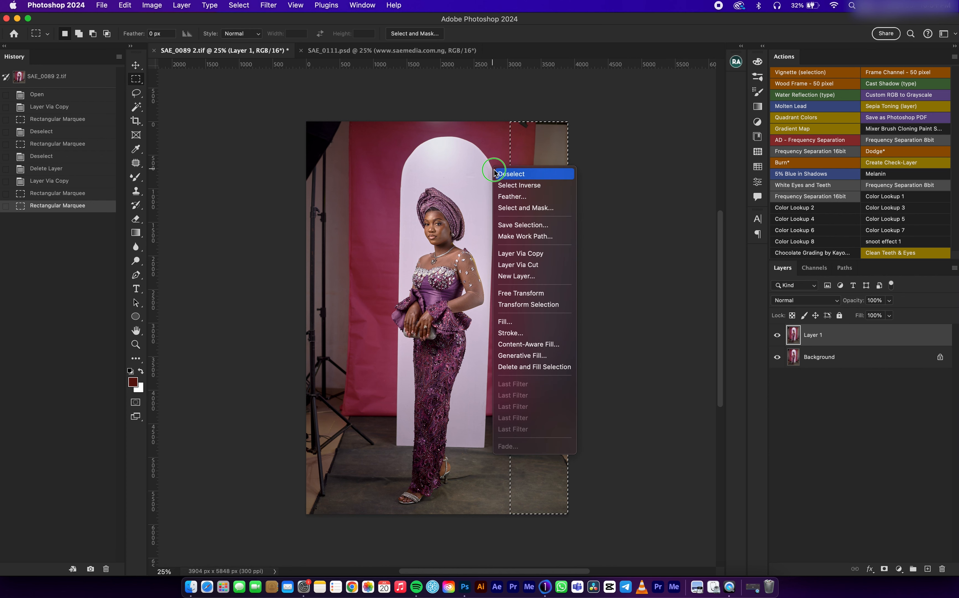
{"action": "left_click", "coordinate": [510, 324]}
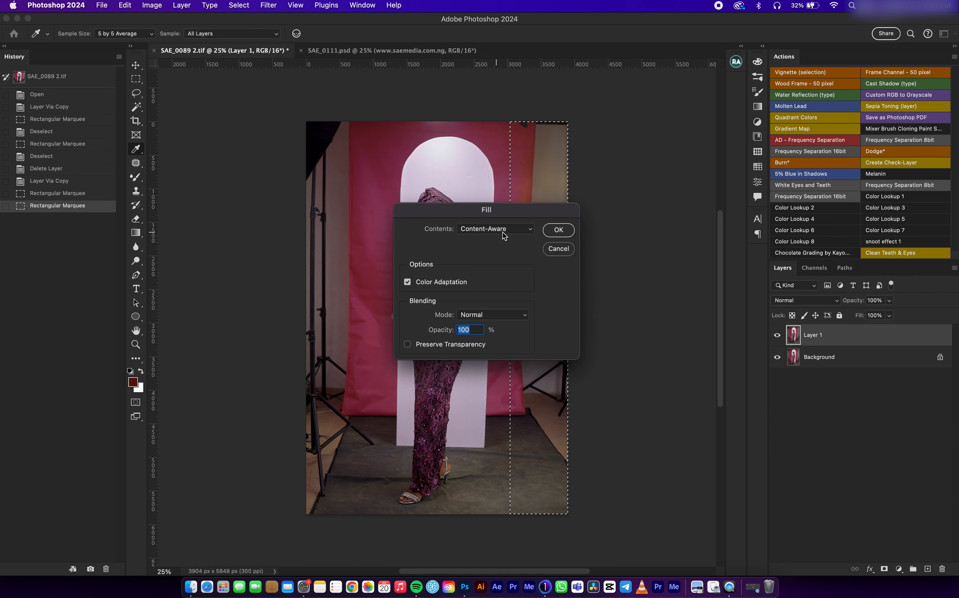
{"action": "left_click", "coordinate": [556, 230]}
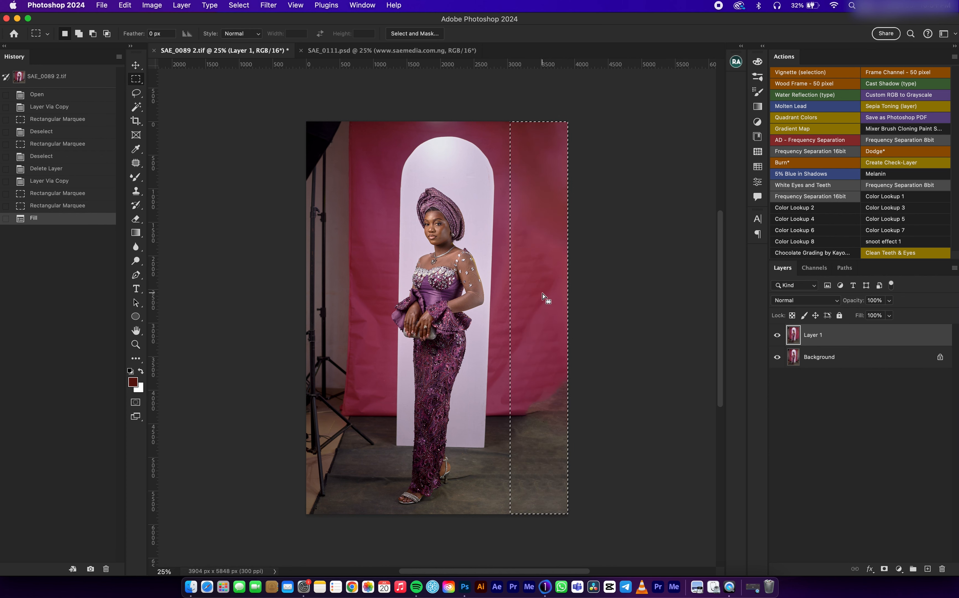
{"action": "left_click", "coordinate": [540, 298]}
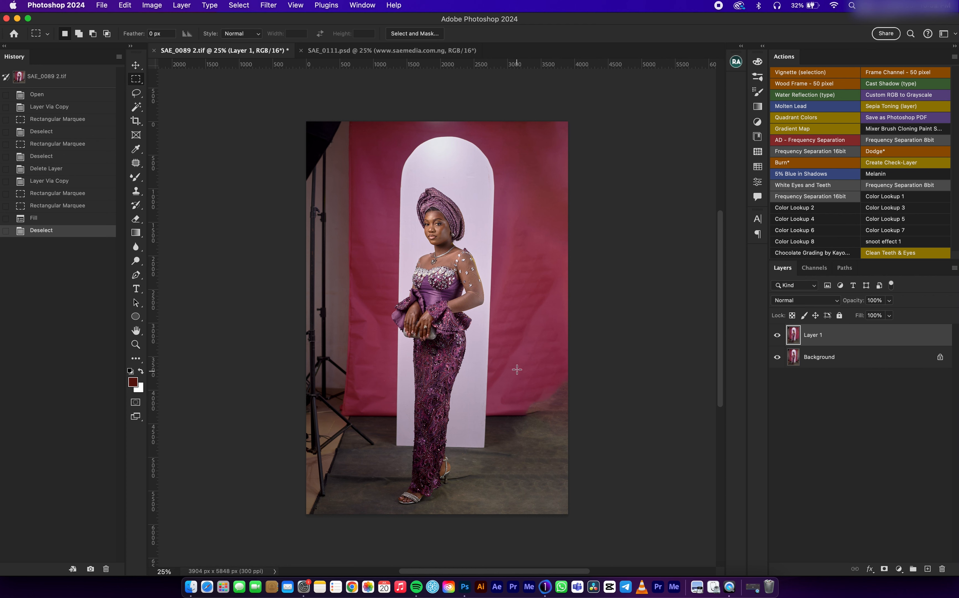
Step: Clean up the backdrop and floor edge at the photo's lower right with another Content-Aware fill
{"action": "left_click_drag", "start_coordinate": [518, 344], "coordinate": [572, 471]}
{"action": "right_click", "coordinate": [517, 244]}
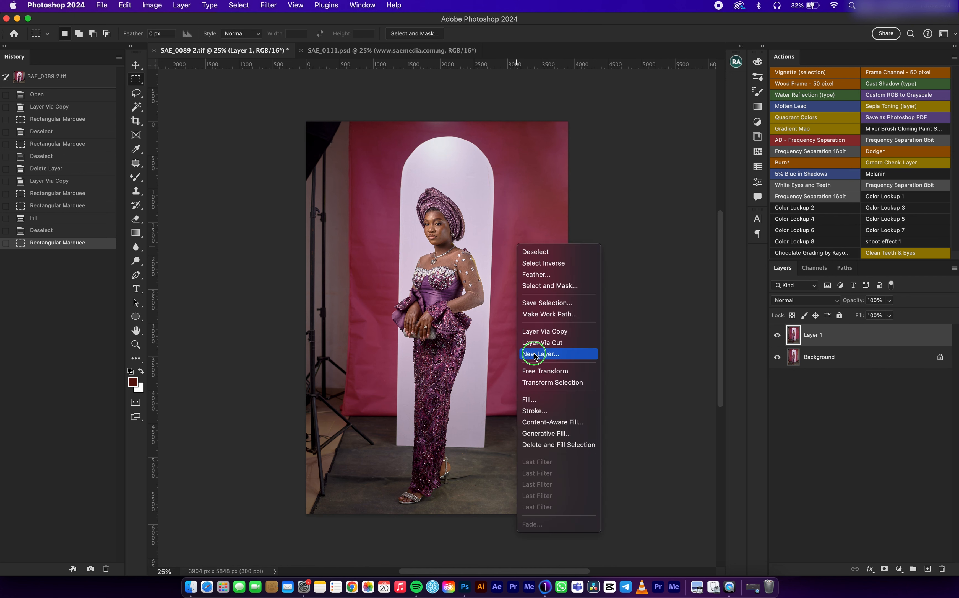
{"action": "left_click", "coordinate": [546, 397]}
{"action": "left_click", "coordinate": [558, 231]}
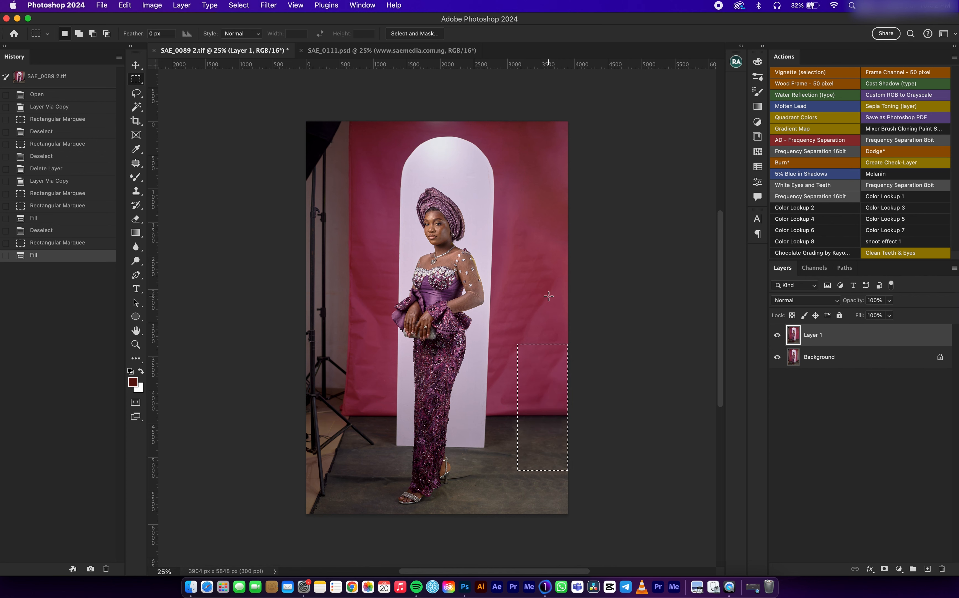
{"action": "left_click", "coordinate": [554, 321]}
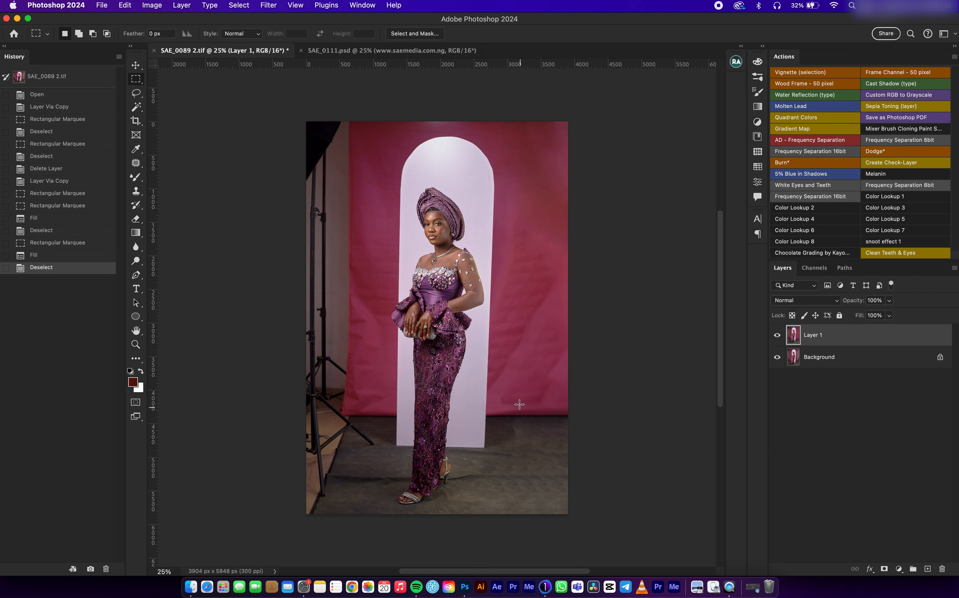
Step: Try to remove the light stands left of the arch with a Content-Aware fill over the full-height left strip
{"action": "mouse_move", "coordinate": [296, 111]}
{"action": "left_mouse_down"}
{"action": "mouse_move", "coordinate": [369, 525]}
{"action": "mouse_move", "coordinate": [380, 535]}
{"action": "left_mouse_up"}
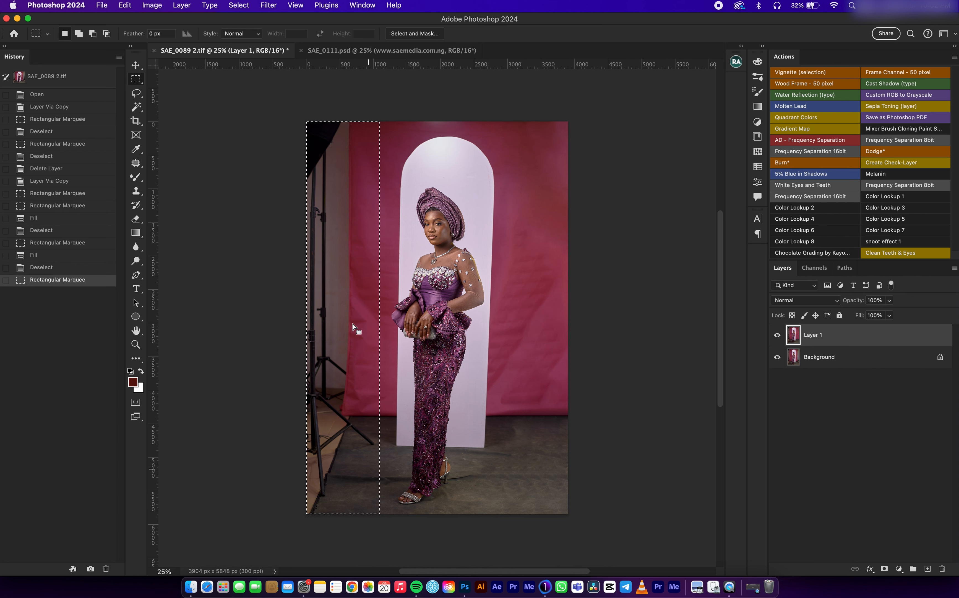
{"action": "right_click", "coordinate": [513, 220]}
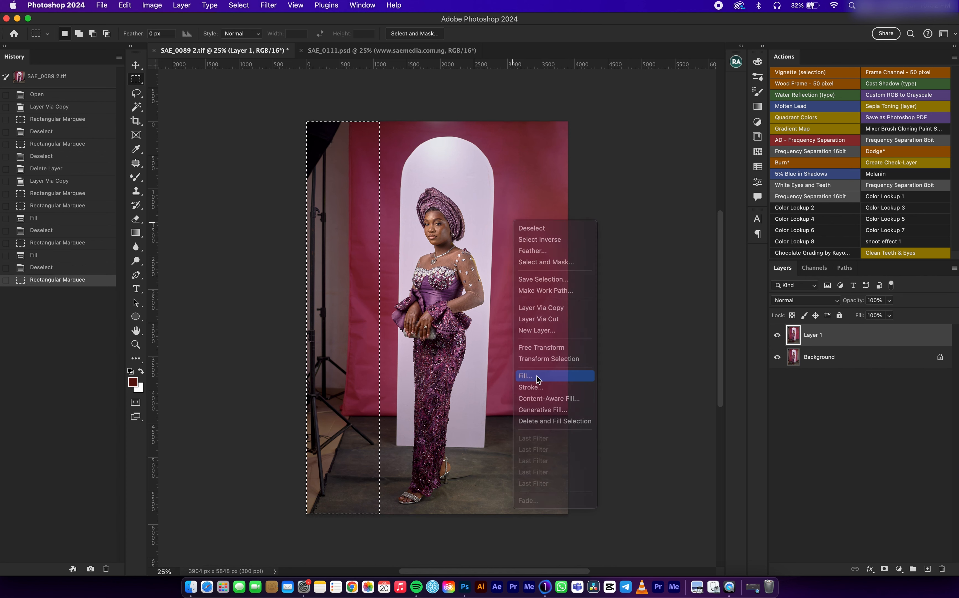
{"action": "left_click", "coordinate": [527, 375]}
{"action": "left_click", "coordinate": [557, 230]}
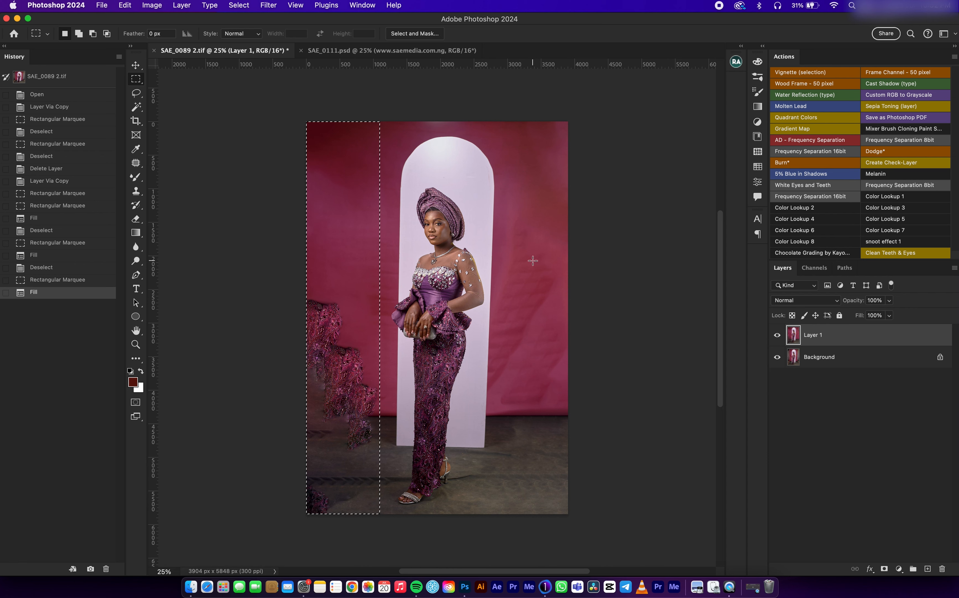
{"action": "key", "text": "super+d"}
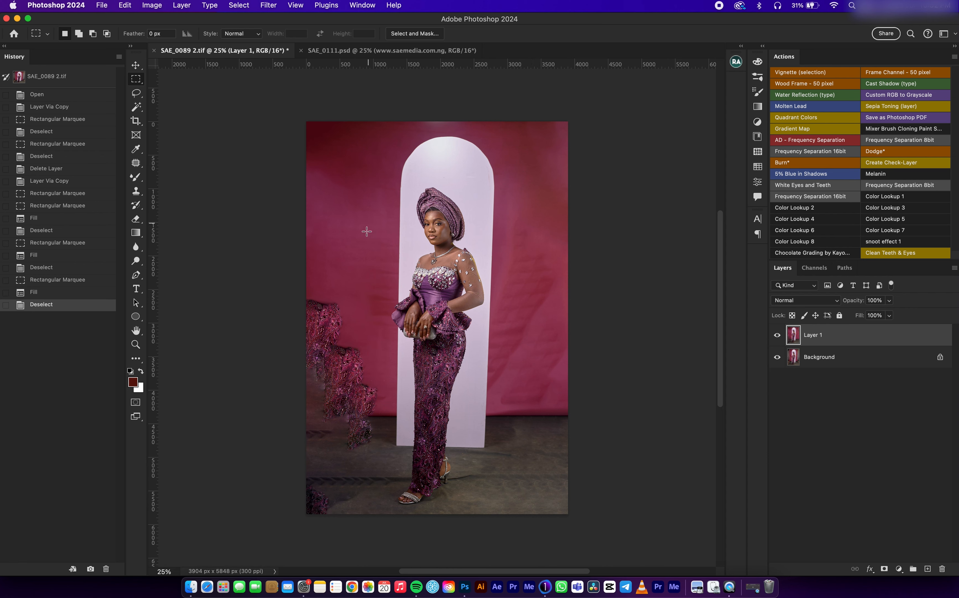
Step: Try to clean the stray dress texture at the photo's lower left with a second Content-Aware fill
{"action": "left_click_drag", "start_coordinate": [300, 263], "coordinate": [359, 499]}
{"action": "left_click_drag", "start_coordinate": [308, 245], "coordinate": [380, 502]}
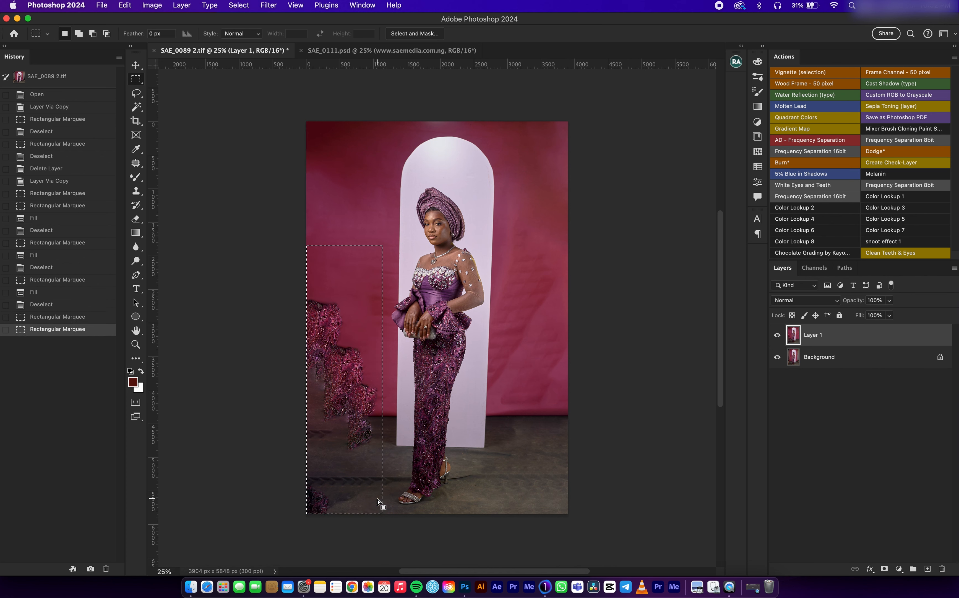
{"action": "right_click", "coordinate": [514, 226]}
{"action": "left_click", "coordinate": [548, 381]}
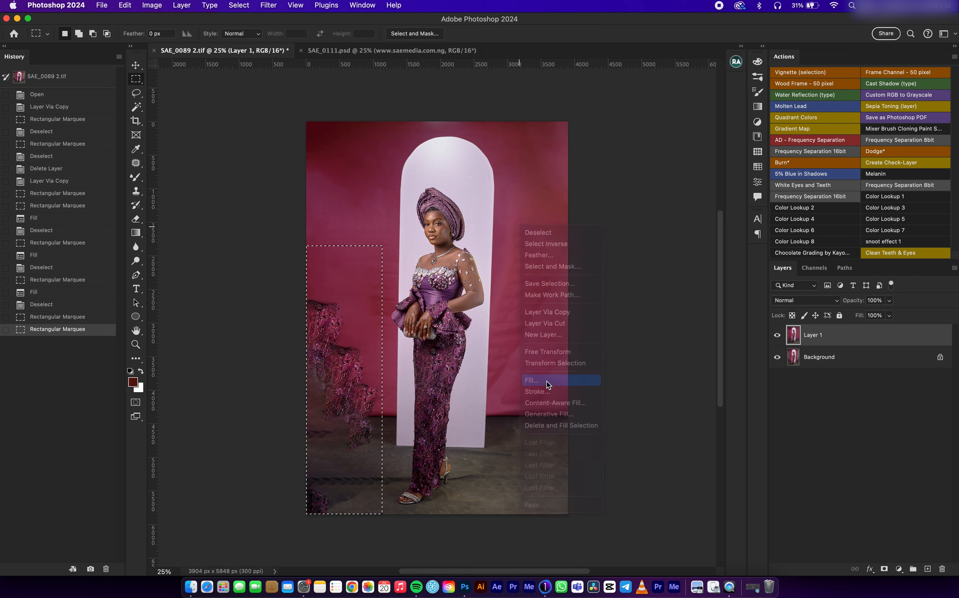
{"action": "left_click", "coordinate": [557, 235]}
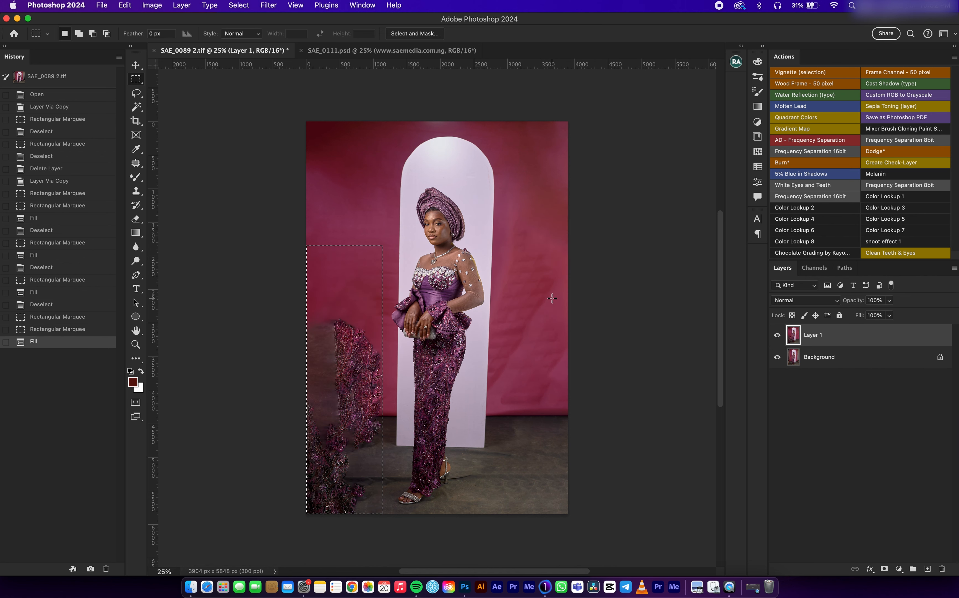
{"action": "key", "text": "super+d"}
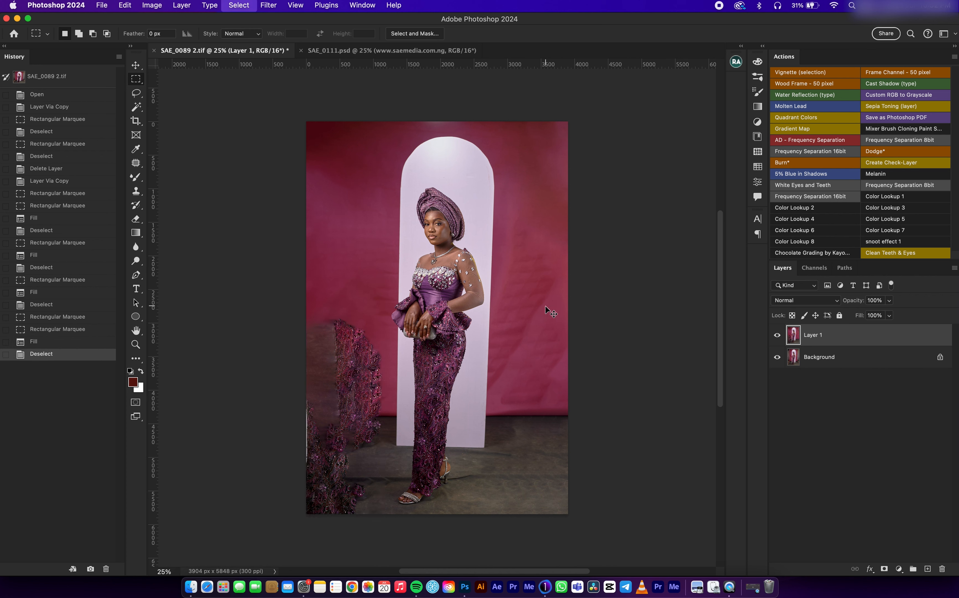
Step: Undo both Content-Aware fills on the left side and clear the selection
{"action": "key", "text": "super+z"}
{"action": "key", "text": "super+z"}
{"action": "key", "text": "super+z"}
{"action": "key", "text": "super+z"}
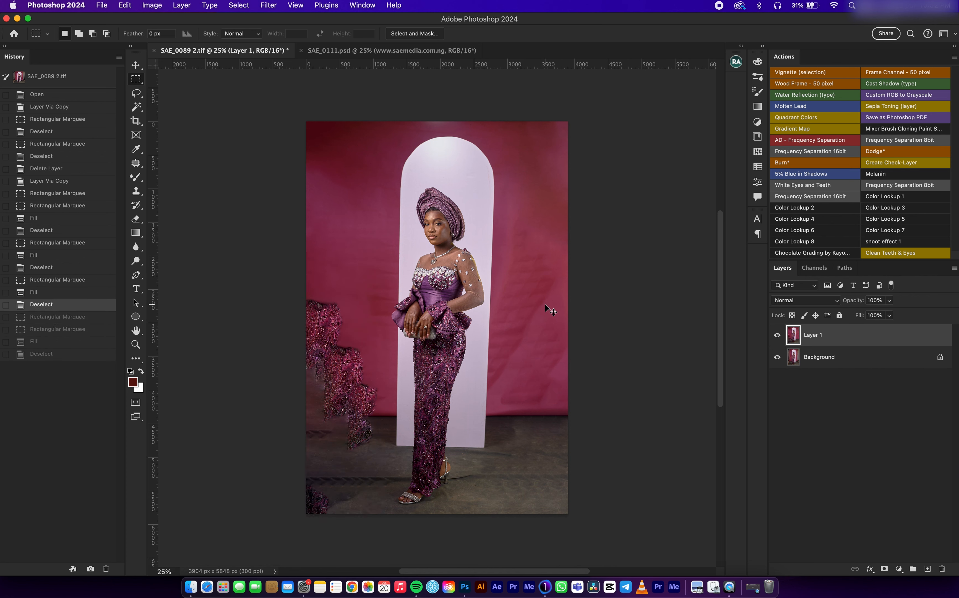
{"action": "key", "text": "super+z"}
{"action": "key", "text": "super+z"}
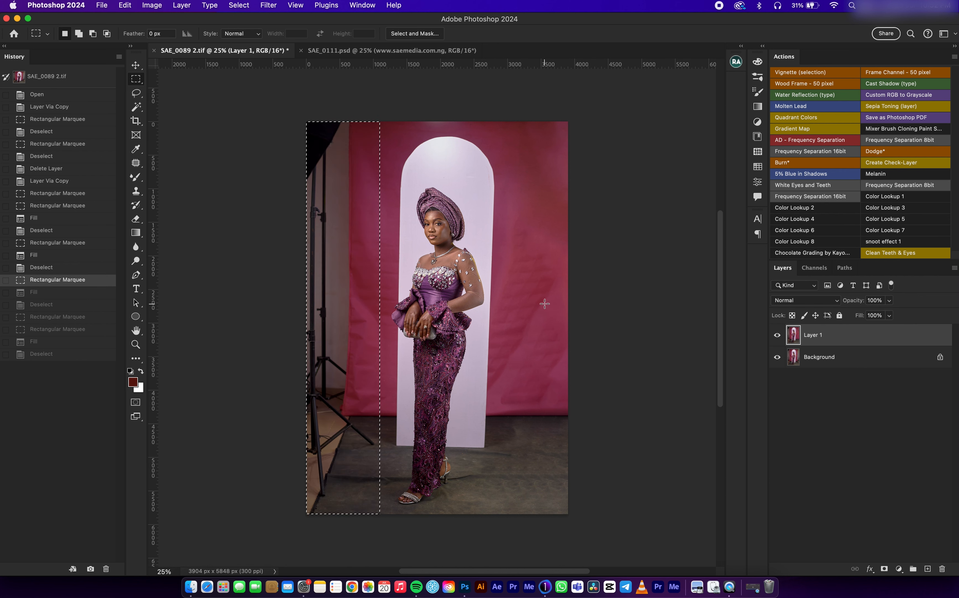
{"action": "key", "text": "super+d"}
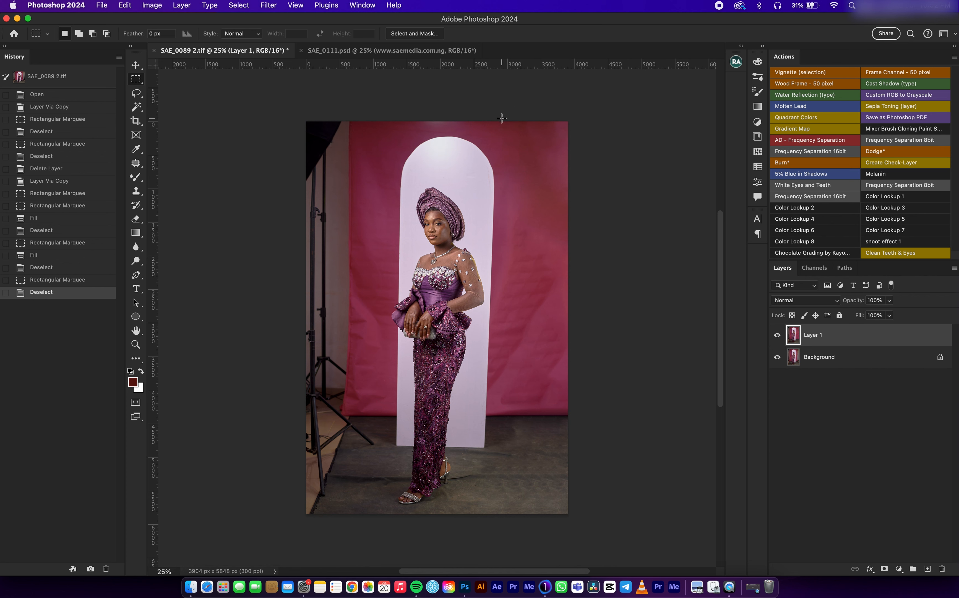
Step: Copy the cleaned backdrop strip right of the arch to a new layer and place it along the photo's left edge
{"action": "left_click_drag", "start_coordinate": [502, 117], "coordinate": [580, 515]}
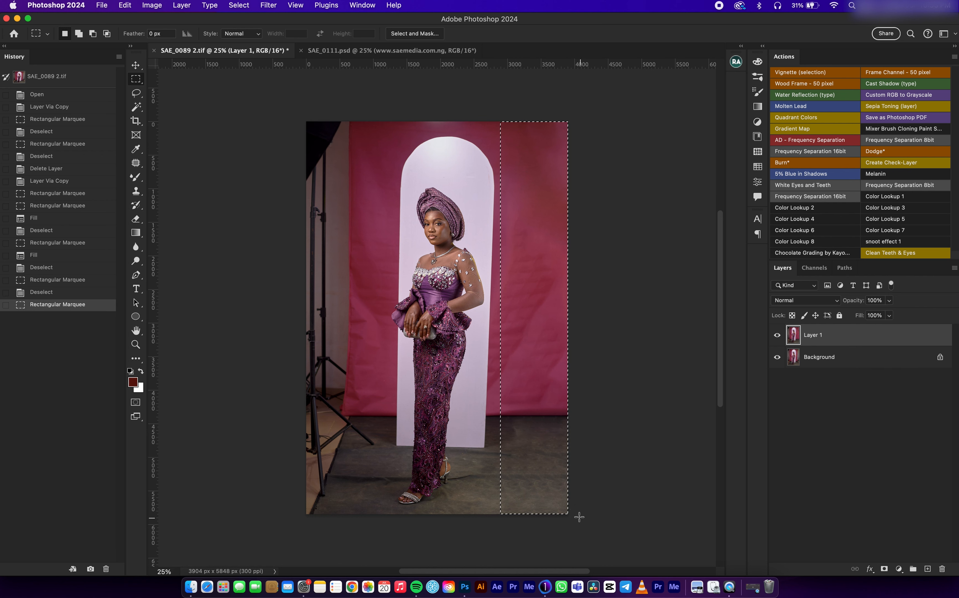
{"action": "key", "text": "cmd+j"}
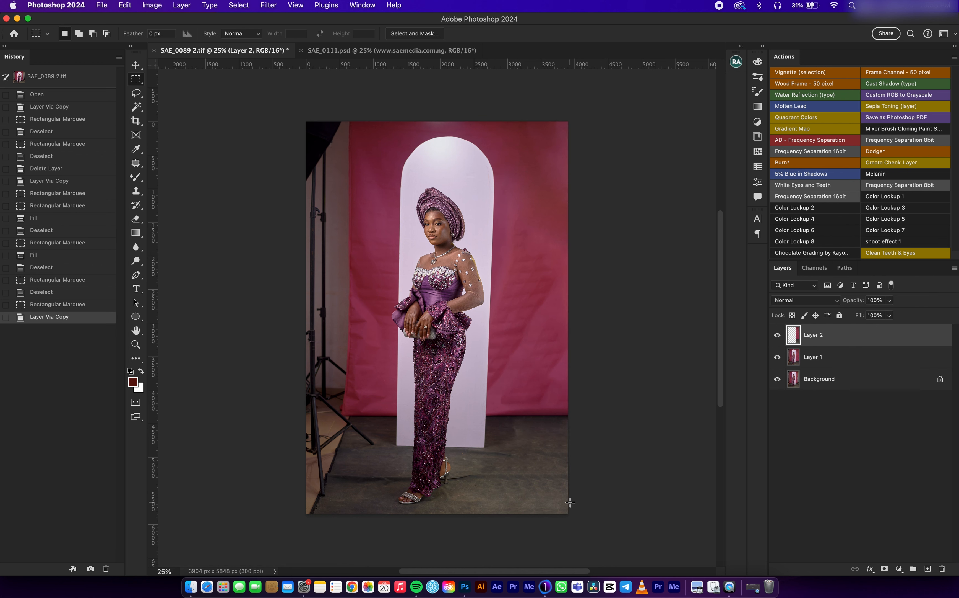
{"action": "key", "text": "v"}
{"action": "left_click_drag", "start_coordinate": [525, 246], "coordinate": [458, 231]}
{"action": "key", "text": "cmd+z"}
{"action": "left_click_drag", "start_coordinate": [533, 259], "coordinate": [352, 305]}
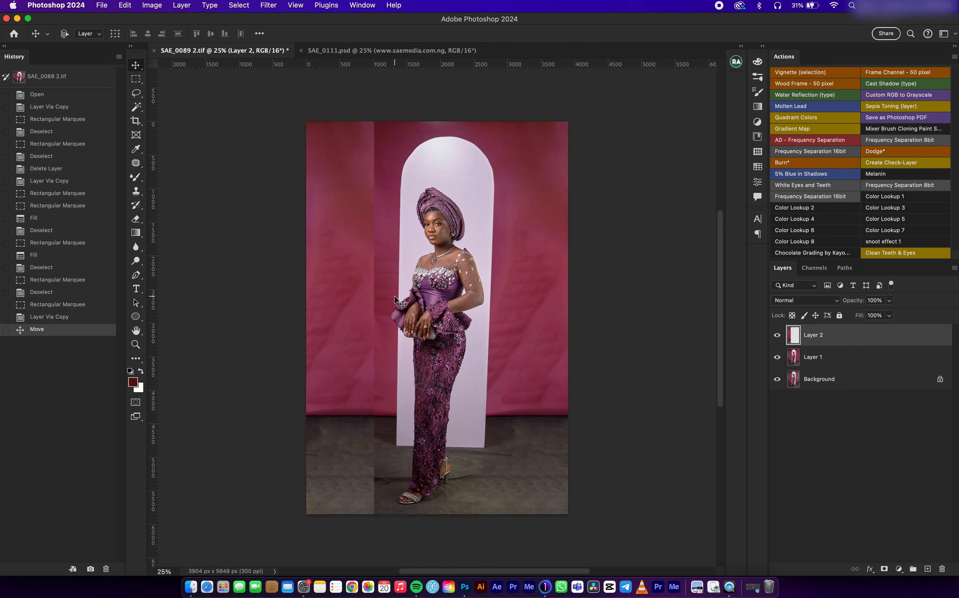
Step: Flip the copied backdrop strip horizontally and stretch its inner edge to about the middle of the arch
{"action": "key", "text": "super+t"}
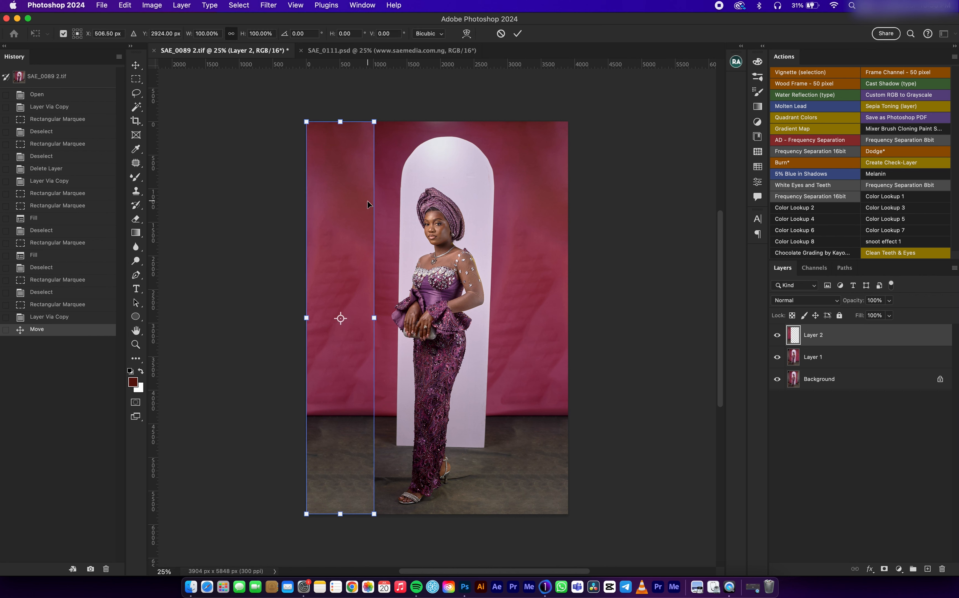
{"action": "right_click", "coordinate": [355, 222]}
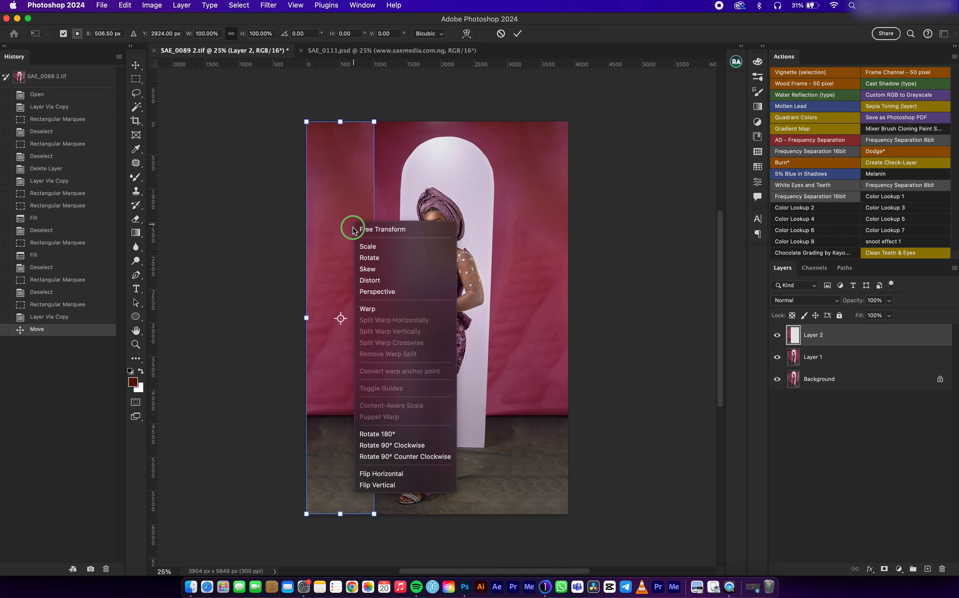
{"action": "left_click", "coordinate": [405, 473]}
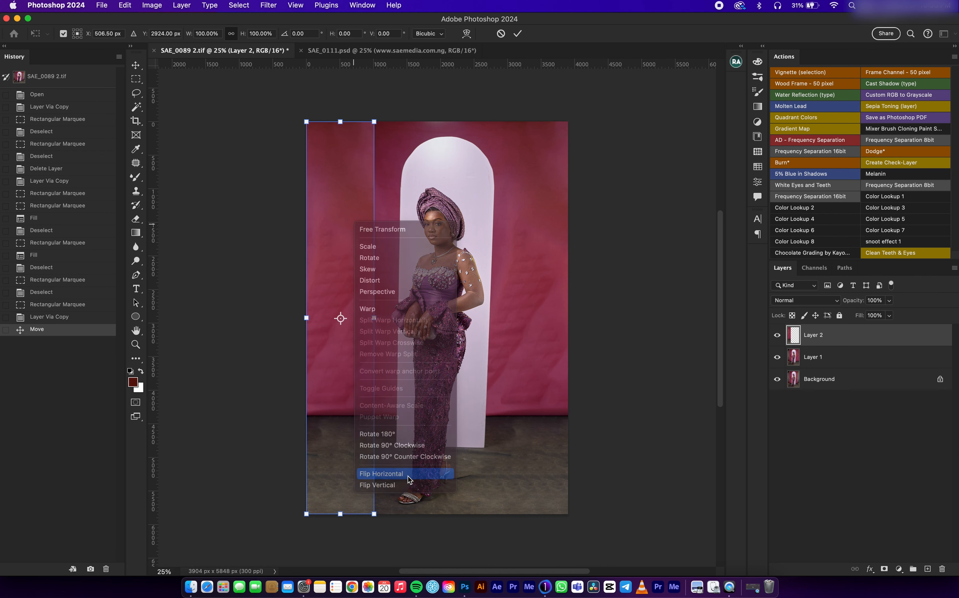
{"action": "left_click_drag", "start_coordinate": [375, 317], "coordinate": [421, 320]}
{"action": "key", "text": "Return"}
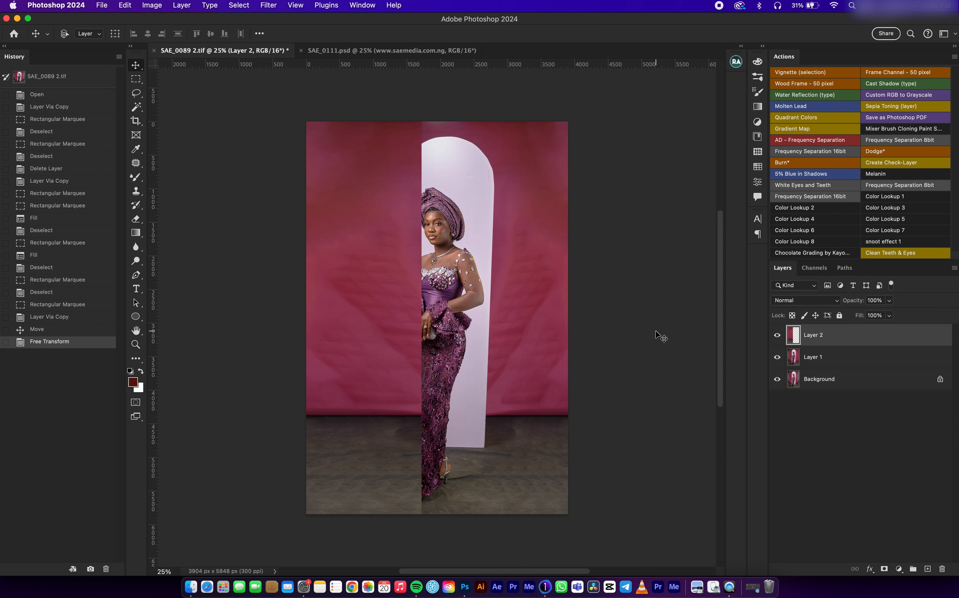
Step: Add a layer mask to the mirrored backdrop strip on Layer 2
{"action": "left_click", "coordinate": [822, 362]}
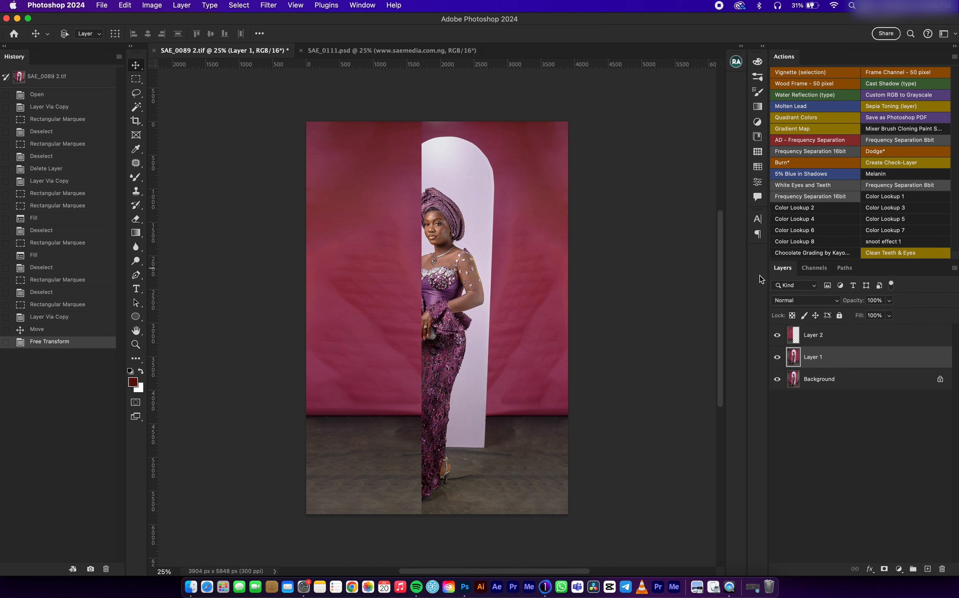
{"action": "left_click", "coordinate": [824, 340]}
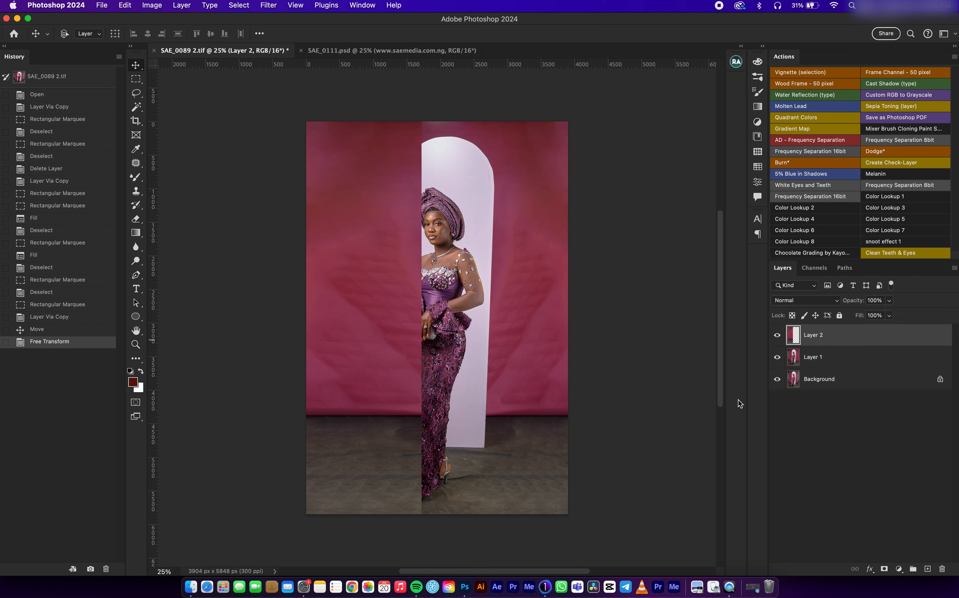
{"action": "left_click", "coordinate": [884, 569]}
Step: Paint black on the Layer 2 mask with a 900 px soft brush to reveal the woman and the arch
{"action": "key", "text": "b"}
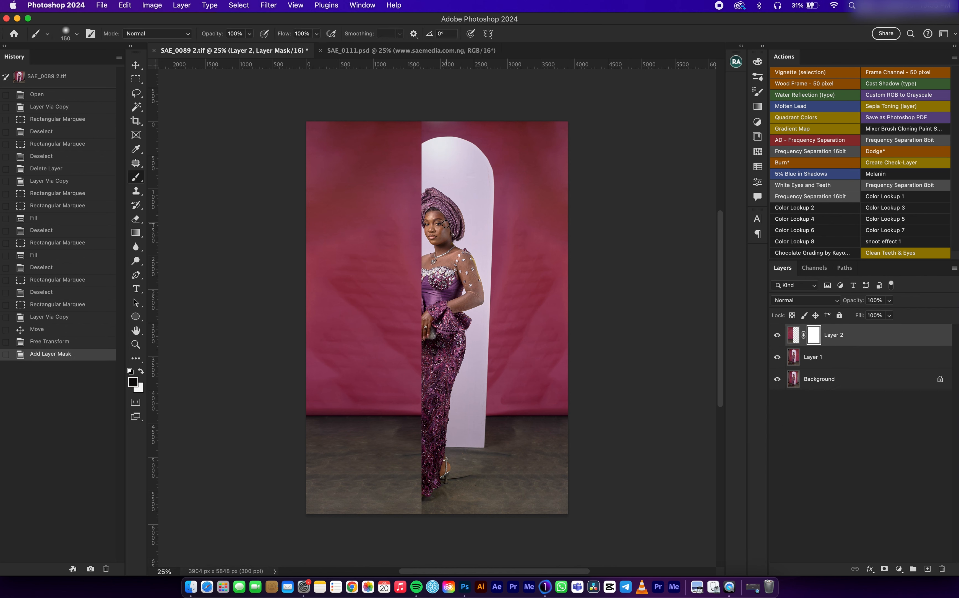
{"action": "key", "text": "bracketright"}
{"action": "key", "text": "bracketright"}
{"action": "key", "text": "bracketright"}
{"action": "key", "text": "bracketright"}
{"action": "key", "text": "bracketright"}
{"action": "key", "text": "bracketright"}
{"action": "key", "text": "bracketright"}
{"action": "key", "text": "bracketright"}
{"action": "key", "text": "bracketright"}
{"action": "mouse_move", "coordinate": [441, 177]}
{"action": "left_mouse_down"}
{"action": "mouse_move", "coordinate": [427, 170]}
{"action": "mouse_move", "coordinate": [435, 121]}
{"action": "mouse_move", "coordinate": [420, 252]}
{"action": "mouse_move", "coordinate": [425, 483]}
{"action": "mouse_move", "coordinate": [384, 519]}
{"action": "mouse_move", "coordinate": [361, 513]}
{"action": "left_mouse_up"}
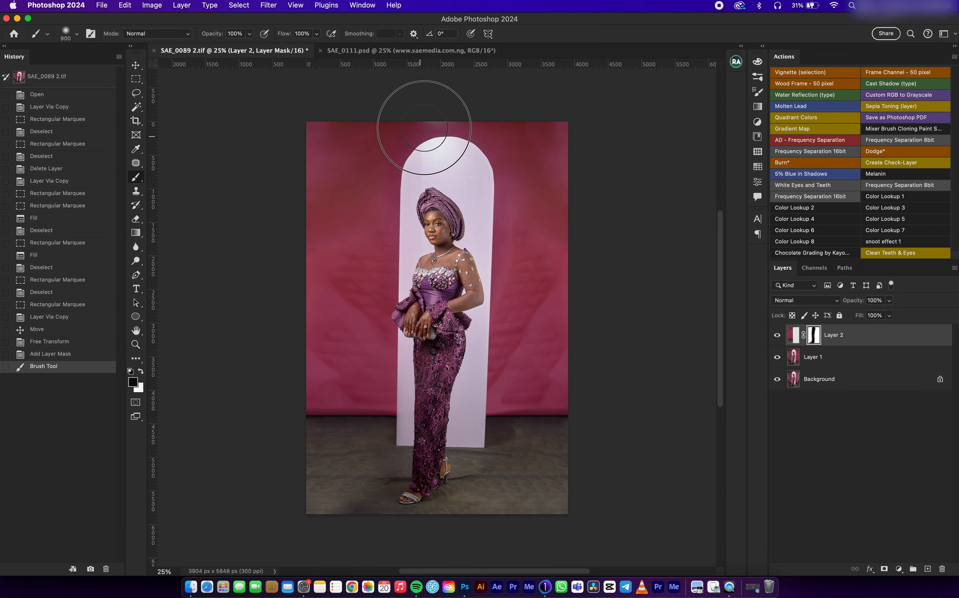
{"action": "left_click", "coordinate": [454, 154]}
{"action": "key", "text": "v"}
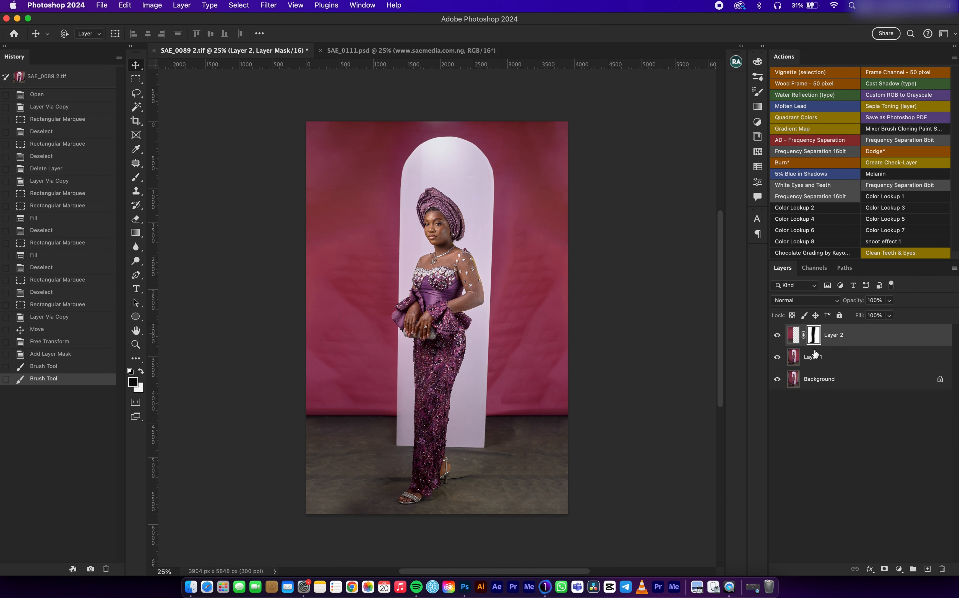
Step: Merge Layer 2 and Layer 1 into a single layer above the Background
{"action": "left_click", "coordinate": [846, 361], "text": "shift"}
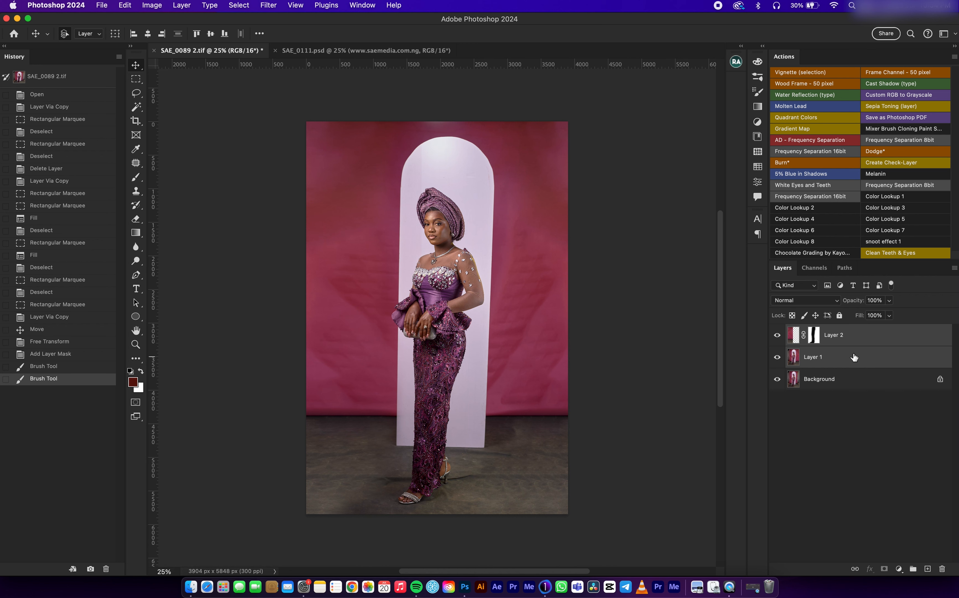
{"action": "right_click", "coordinate": [862, 337]}
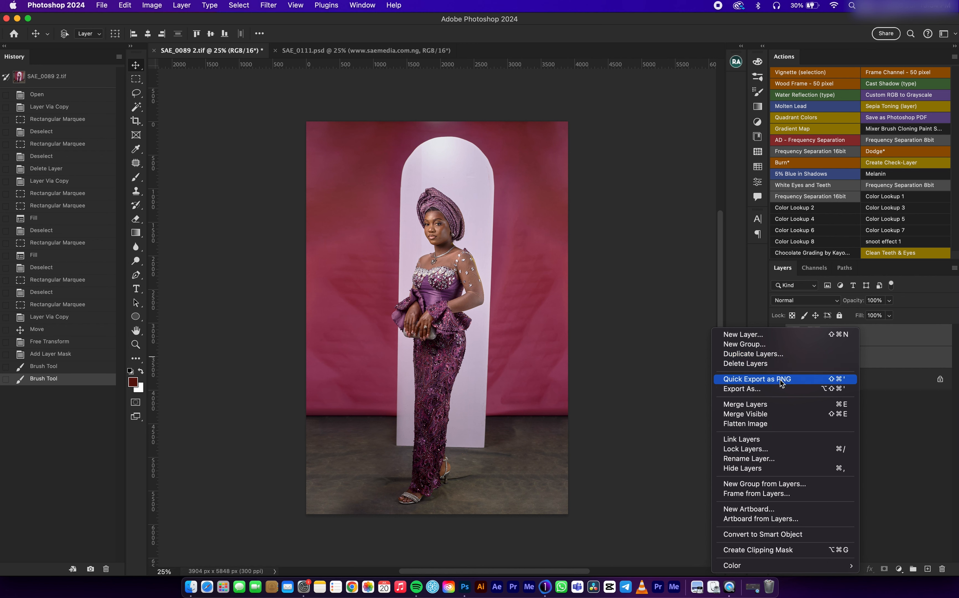
{"action": "left_click", "coordinate": [763, 405]}
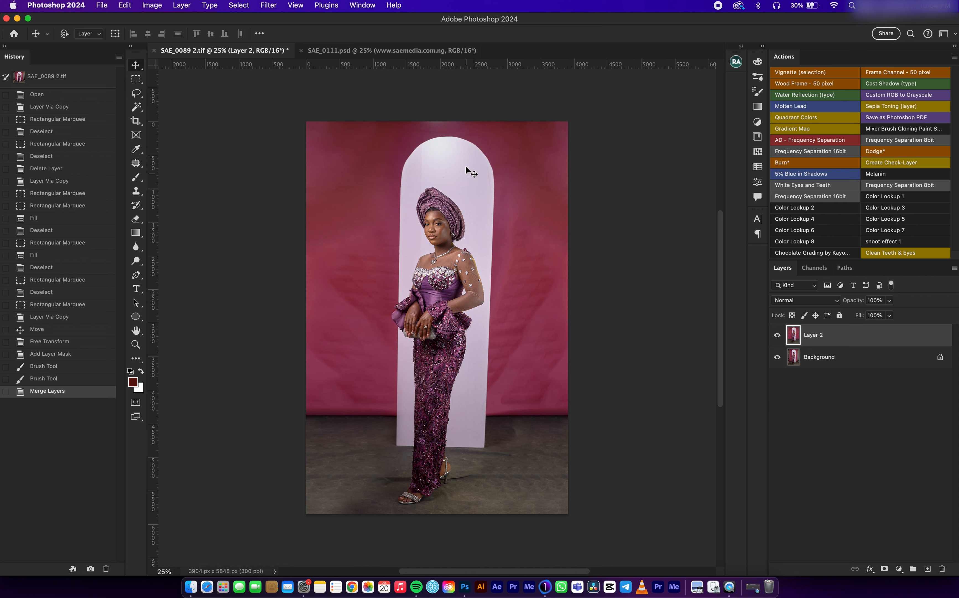
Step: Place a vertical guide at the arch's right edge and try to straighten the photo along that edge
{"action": "left_click_drag", "start_coordinate": [152, 165], "coordinate": [494, 154]}
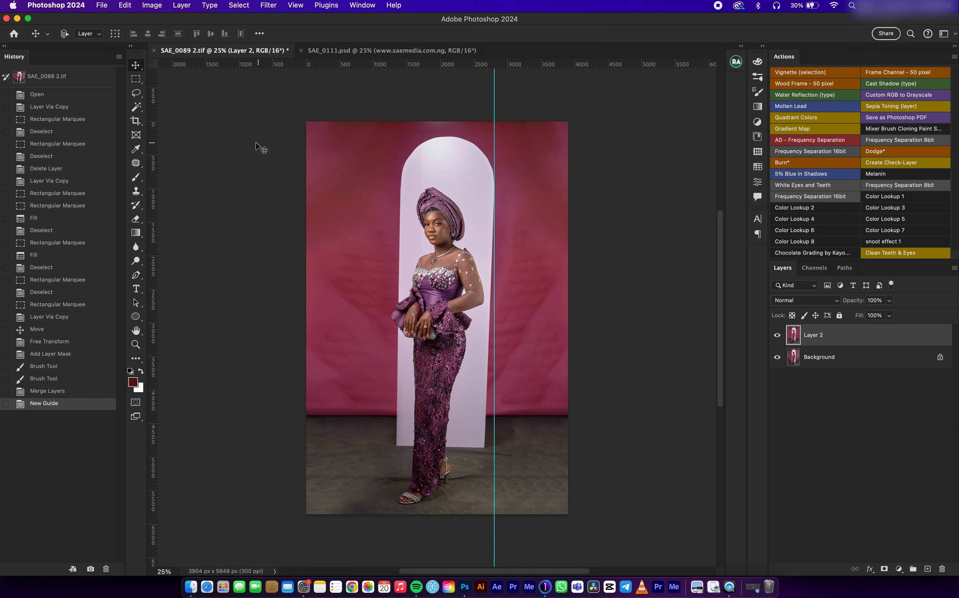
{"action": "left_click", "coordinate": [135, 121]}
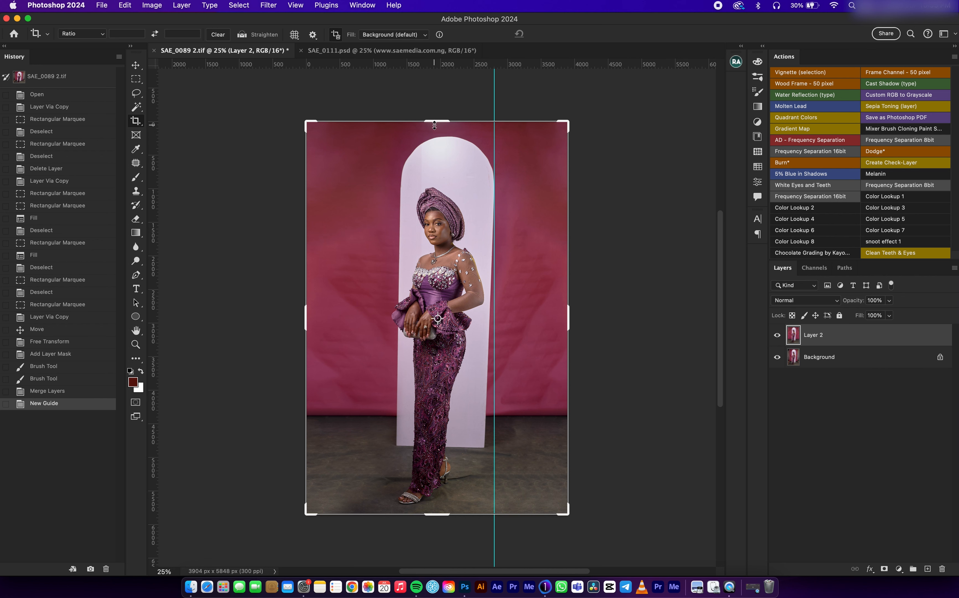
{"action": "left_click", "coordinate": [243, 36]}
{"action": "left_click_drag", "start_coordinate": [494, 176], "coordinate": [495, 451]}
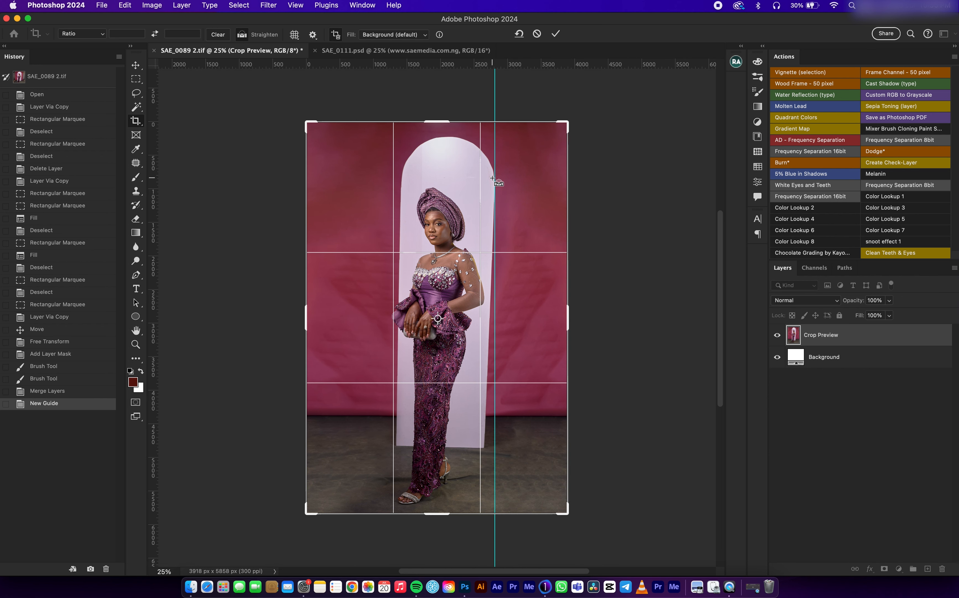
{"action": "left_click_drag", "start_coordinate": [498, 180], "coordinate": [502, 448]}
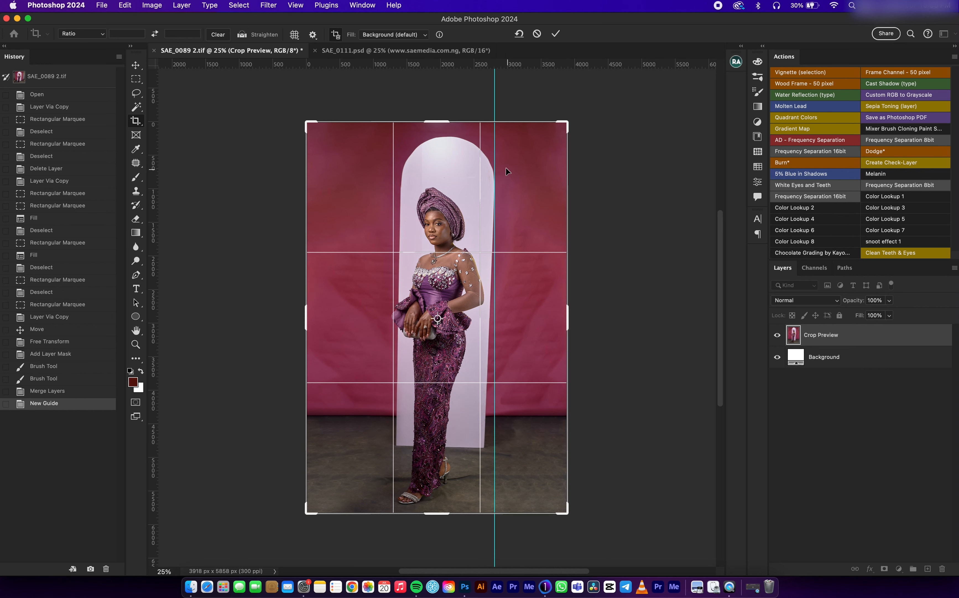
{"action": "left_click", "coordinate": [243, 35]}
Step: Set the crop ratio to 4:5 (8:10) and straighten the photo along the arch's right edge
{"action": "left_click", "coordinate": [82, 33]}
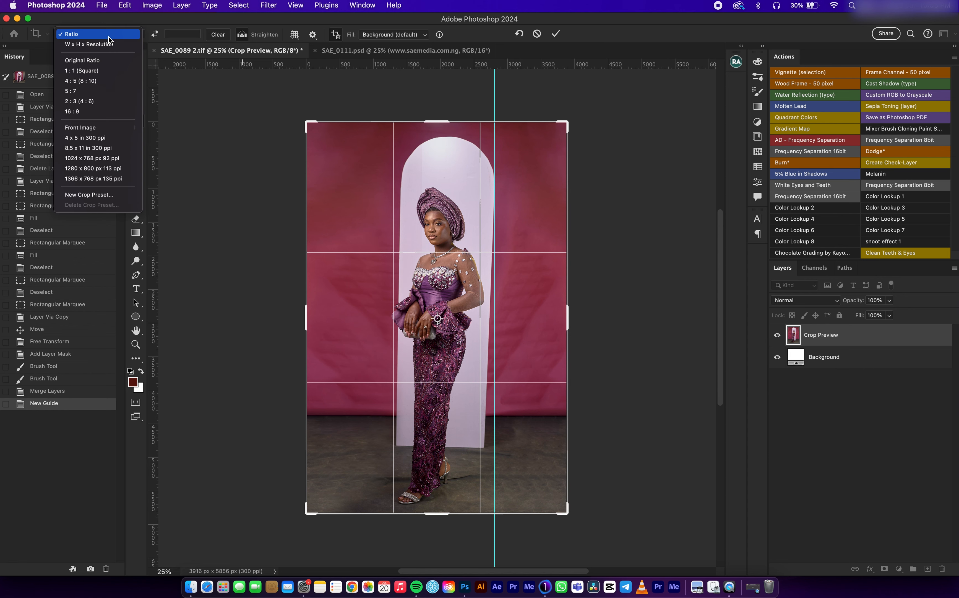
{"action": "left_click", "coordinate": [73, 83]}
{"action": "left_click", "coordinate": [245, 34]}
{"action": "left_click_drag", "start_coordinate": [493, 175], "coordinate": [493, 432]}
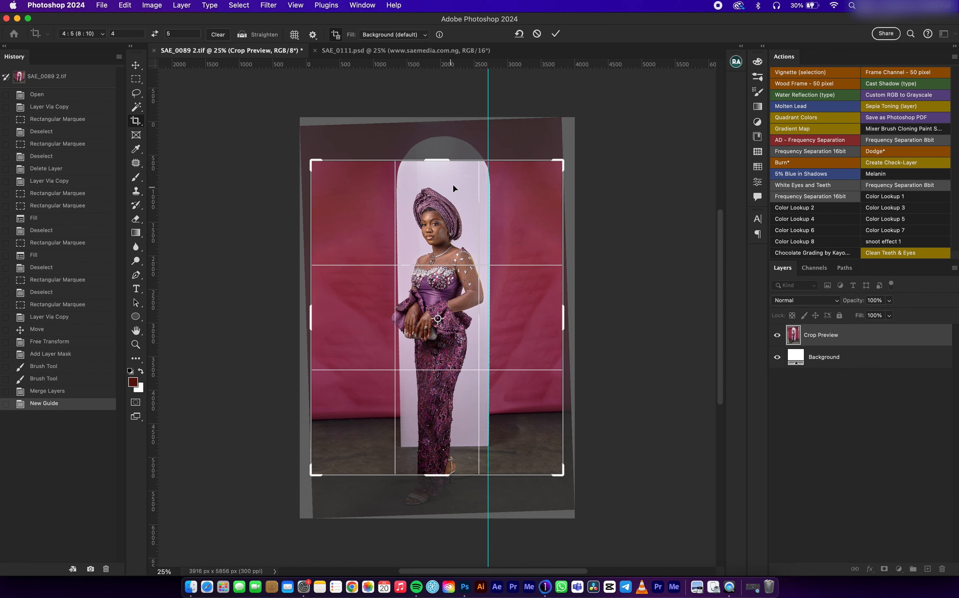
Step: Enlarge the 4:5 crop frame past the photo's edges and shift the photo slightly within it
{"action": "left_click_drag", "start_coordinate": [438, 159], "coordinate": [442, 141]}
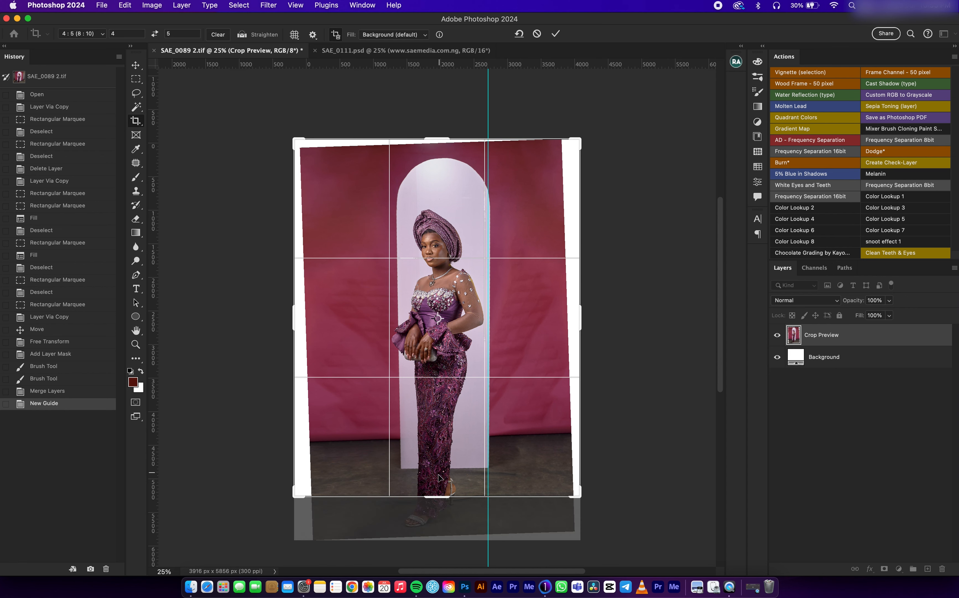
{"action": "left_click_drag", "start_coordinate": [438, 502], "coordinate": [436, 514]}
{"action": "left_click_drag", "start_coordinate": [476, 288], "coordinate": [466, 292]}
{"action": "left_click_drag", "start_coordinate": [443, 118], "coordinate": [443, 118]}
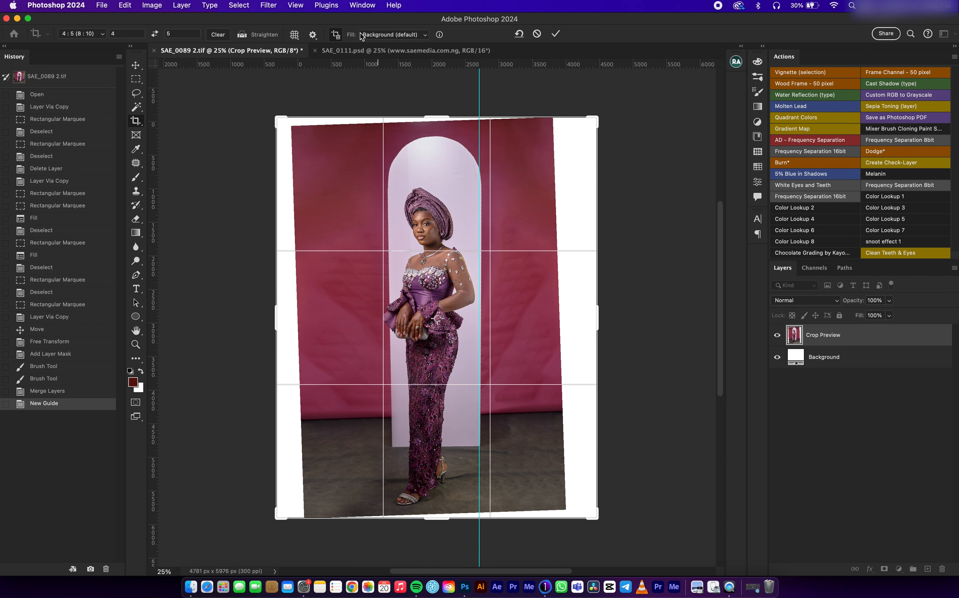
Step: Try to crop with the arch's right edge straightened again and extra canvas added above the photo
{"action": "left_click", "coordinate": [245, 37]}
{"action": "left_click_drag", "start_coordinate": [481, 186], "coordinate": [483, 446]}
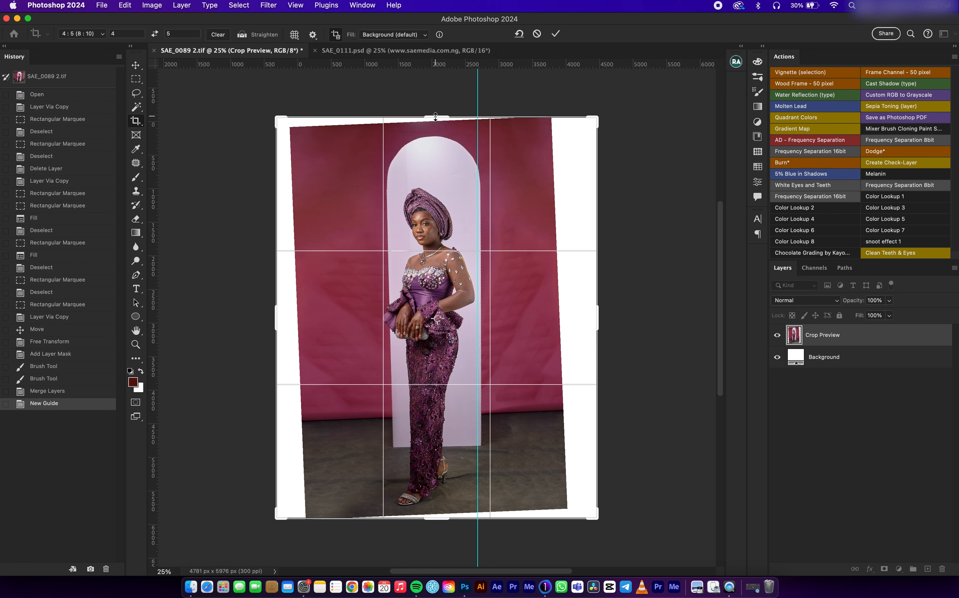
{"action": "left_click_drag", "start_coordinate": [436, 116], "coordinate": [439, 99]}
{"action": "left_click_drag", "start_coordinate": [445, 255], "coordinate": [440, 259]}
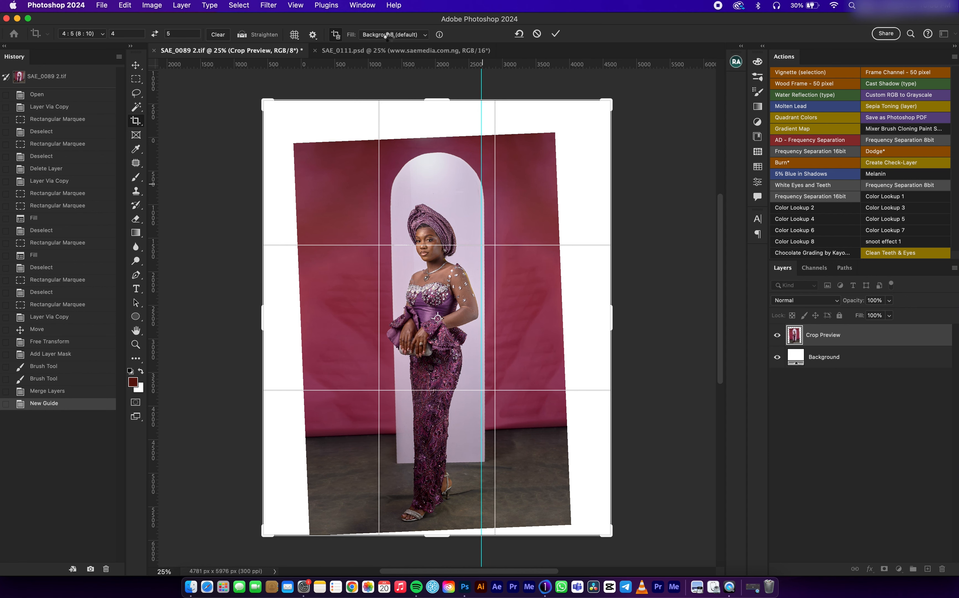
{"action": "key", "text": "Return"}
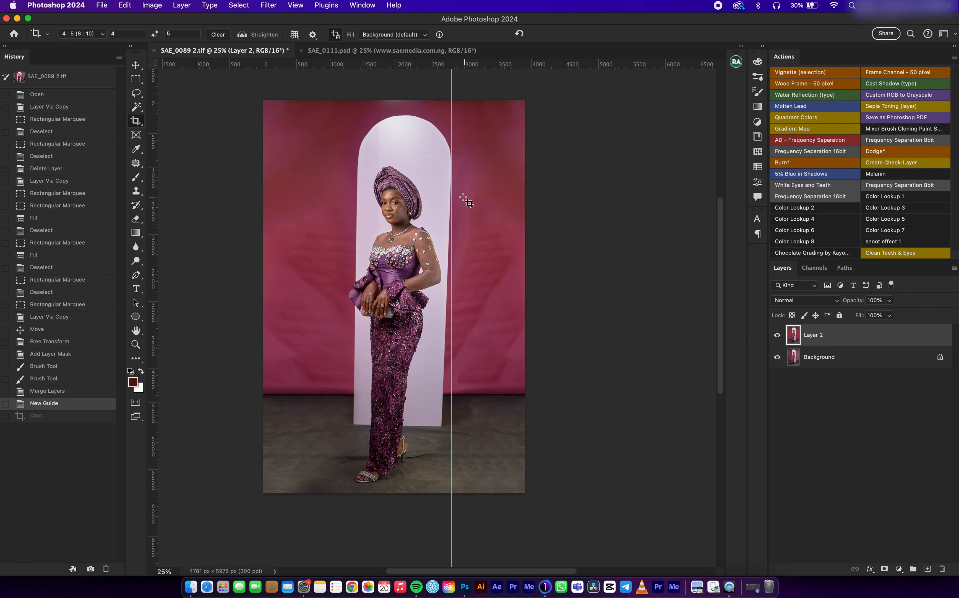
Step: Remove the vertical guide from the arch's right edge
{"action": "key", "text": "v"}
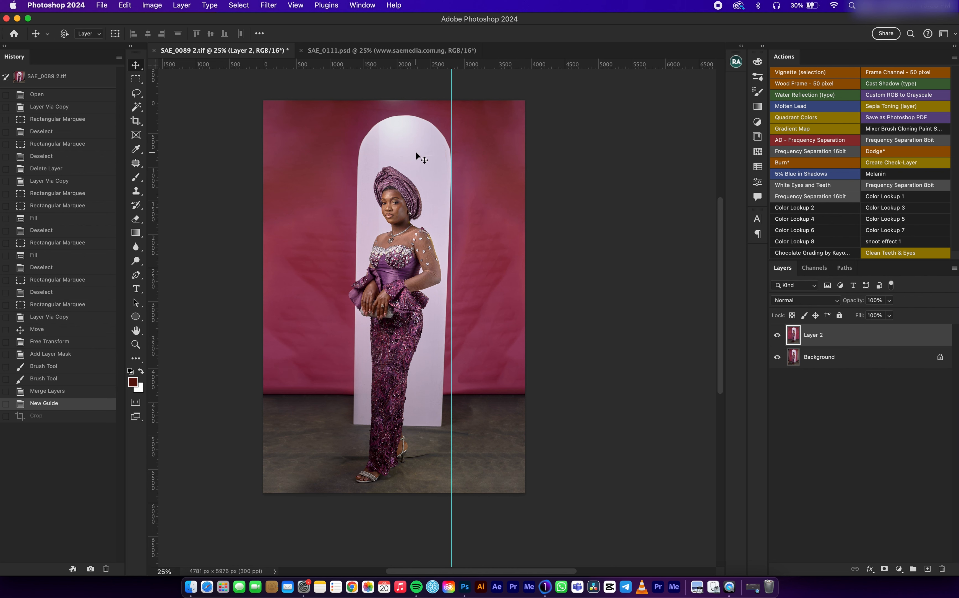
{"action": "left_click_drag", "start_coordinate": [447, 145], "coordinate": [153, 135]}
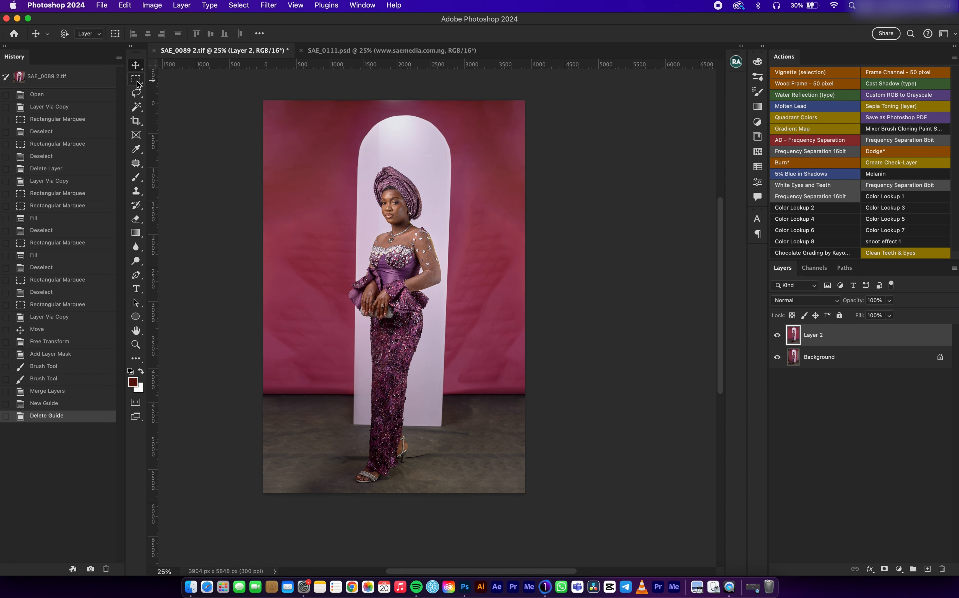
Step: Extend a 4:5 crop frame around the full photo, leaving extra canvas above it and on both sides
{"action": "left_click", "coordinate": [136, 122]}
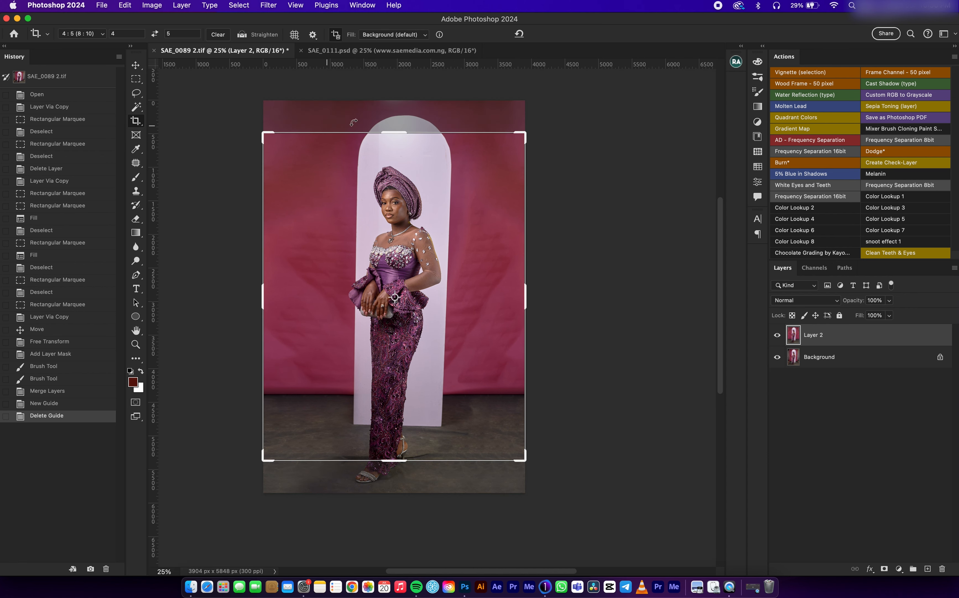
{"action": "left_click_drag", "start_coordinate": [394, 138], "coordinate": [394, 115]}
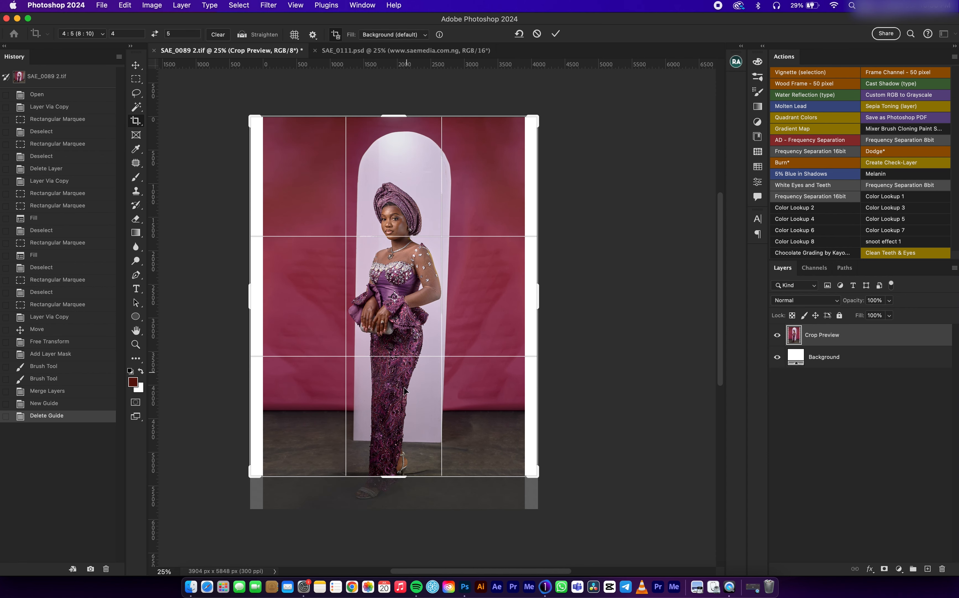
{"action": "left_click_drag", "start_coordinate": [392, 474], "coordinate": [393, 493]}
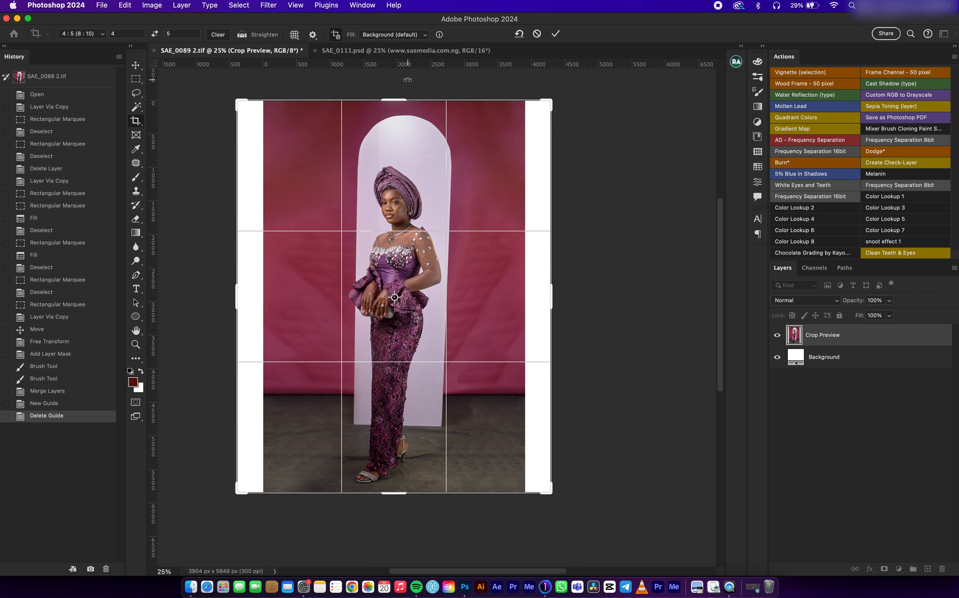
{"action": "left_click_drag", "start_coordinate": [396, 101], "coordinate": [387, 77]}
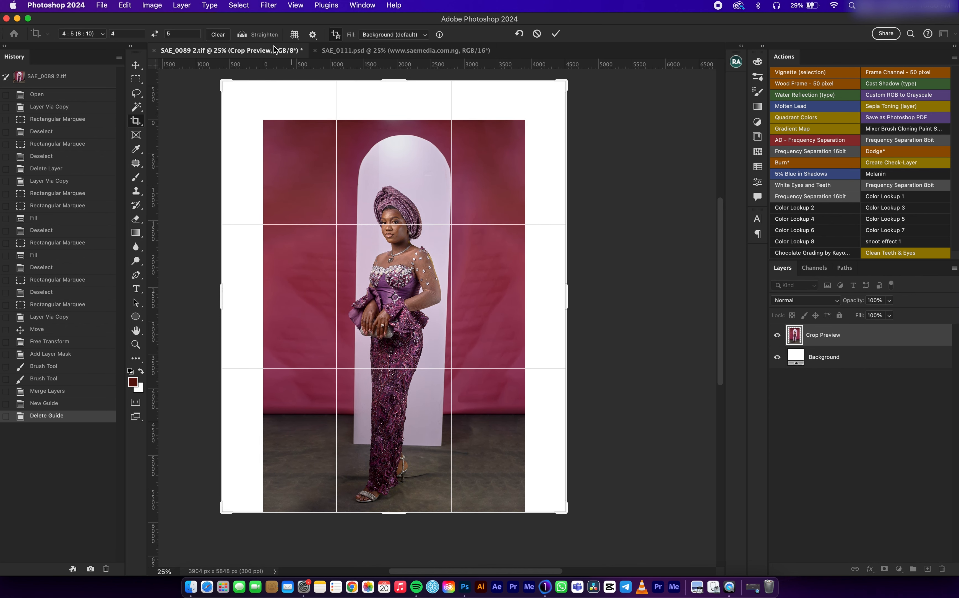
Step: Straighten the photo along the arch's right edge and apply the crop with Content-Aware Fill
{"action": "left_click", "coordinate": [242, 36]}
{"action": "left_click_drag", "start_coordinate": [452, 177], "coordinate": [443, 446]}
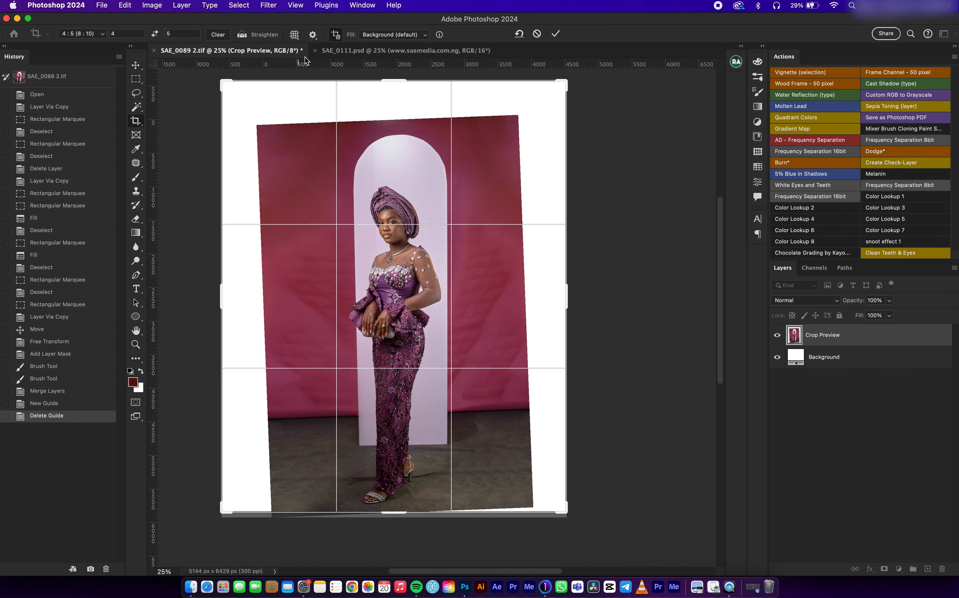
{"action": "left_click", "coordinate": [402, 38]}
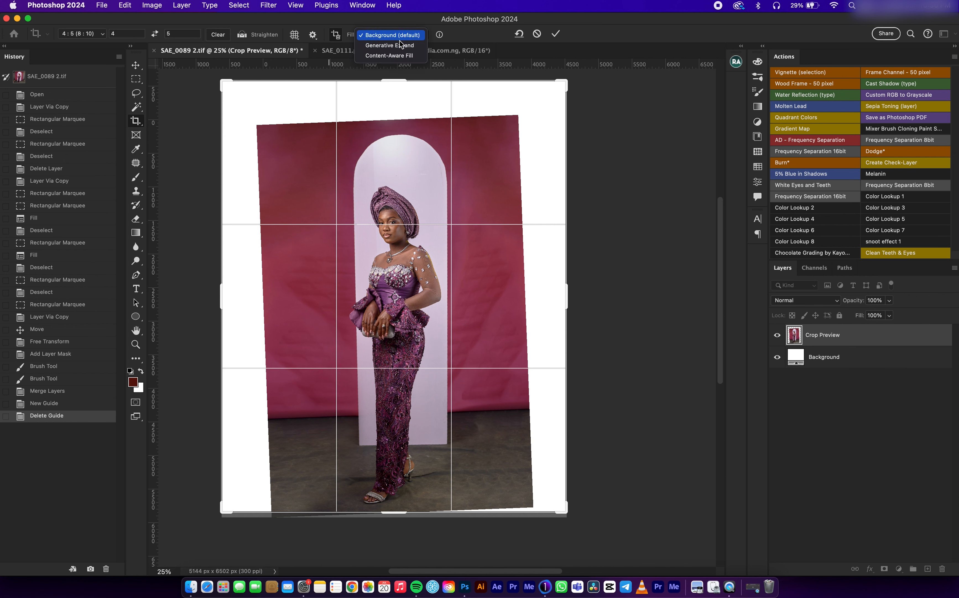
{"action": "left_click", "coordinate": [391, 57]}
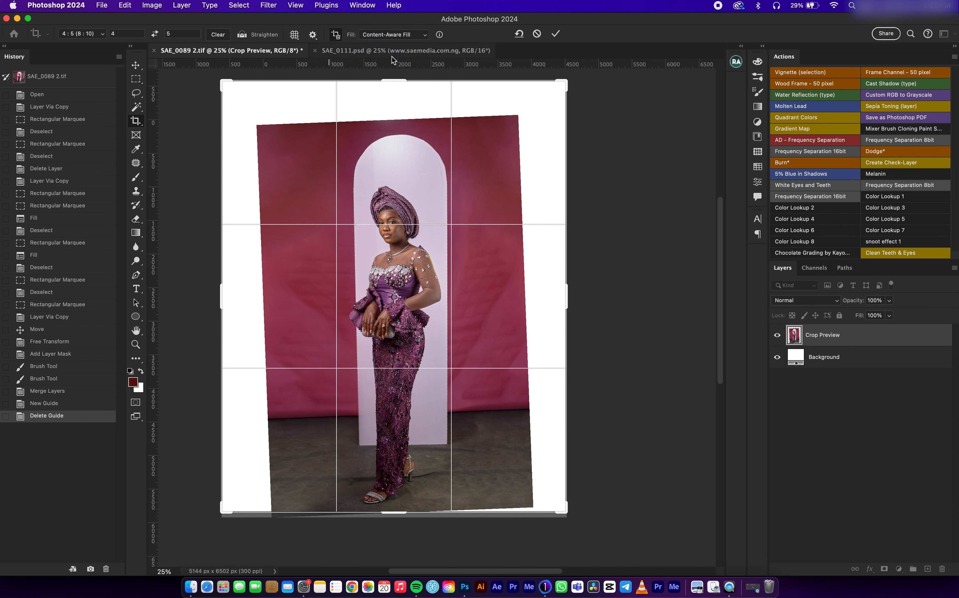
{"action": "left_click", "coordinate": [556, 36]}
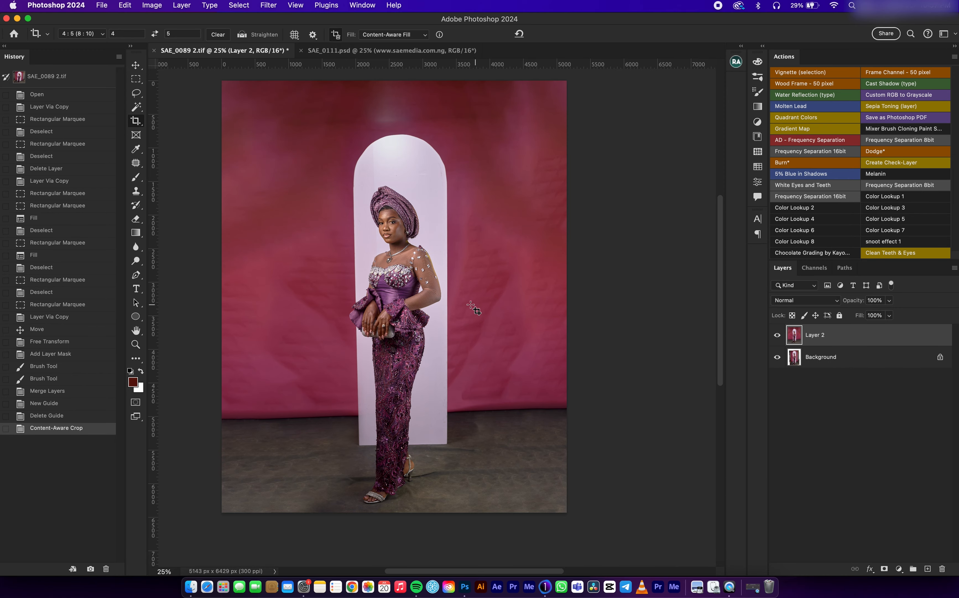
Step: Place vertical guides at the left and right edges of the arch
{"action": "left_click", "coordinate": [136, 66]}
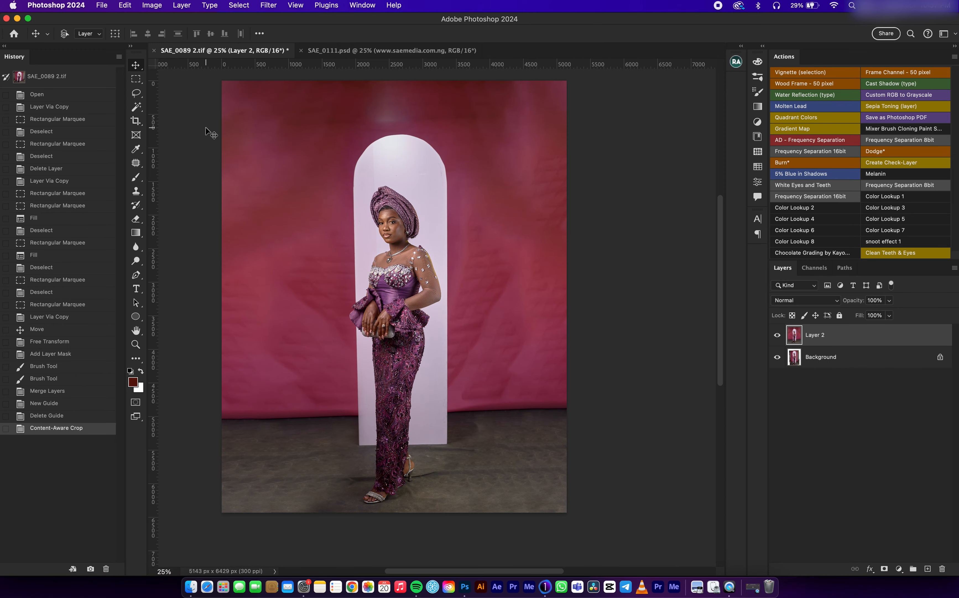
{"action": "key", "text": "super+minus"}
{"action": "key", "text": "super+plus"}
{"action": "left_click_drag", "start_coordinate": [456, 227], "coordinate": [466, 234]}
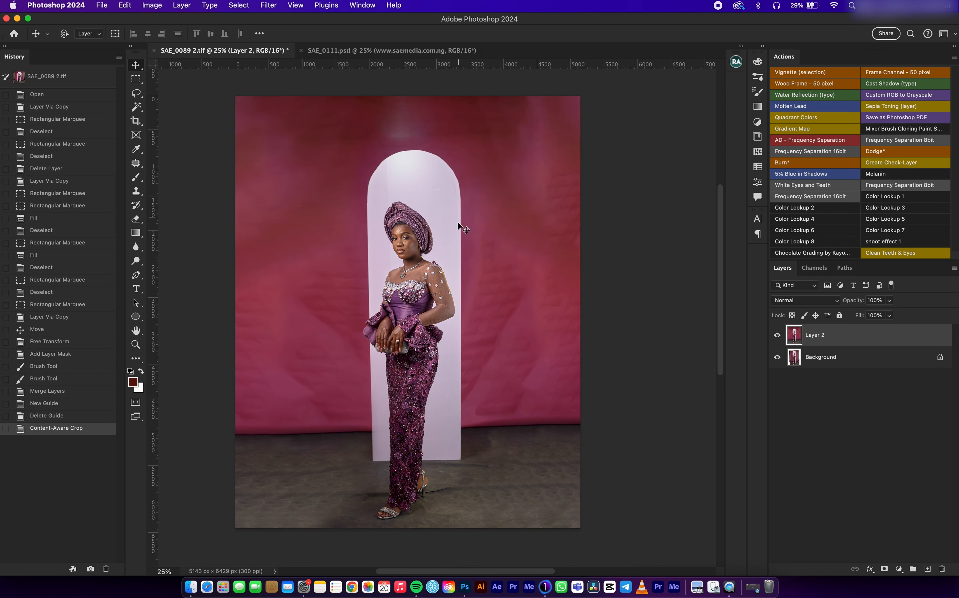
{"action": "mouse_move", "coordinate": [154, 187]}
{"action": "left_mouse_down"}
{"action": "mouse_move", "coordinate": [461, 181]}
{"action": "mouse_move", "coordinate": [369, 171]}
{"action": "left_mouse_up"}
{"action": "left_click_drag", "start_coordinate": [153, 181], "coordinate": [462, 154]}
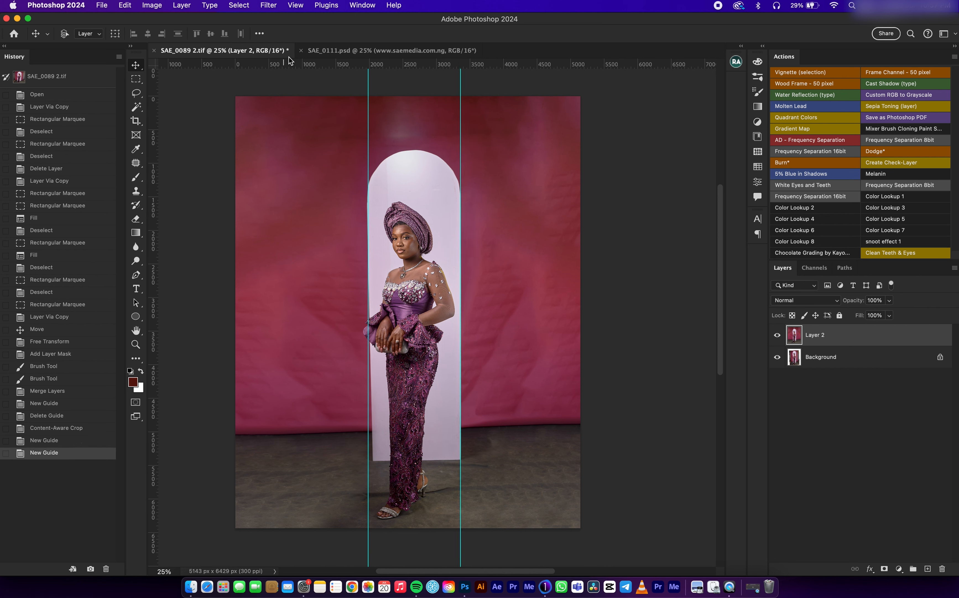
Step: Rotate the photo slightly clockwise with the Crop tool to level the arch between the guides, and apply the Content-Aware crop
{"action": "left_click", "coordinate": [139, 127]}
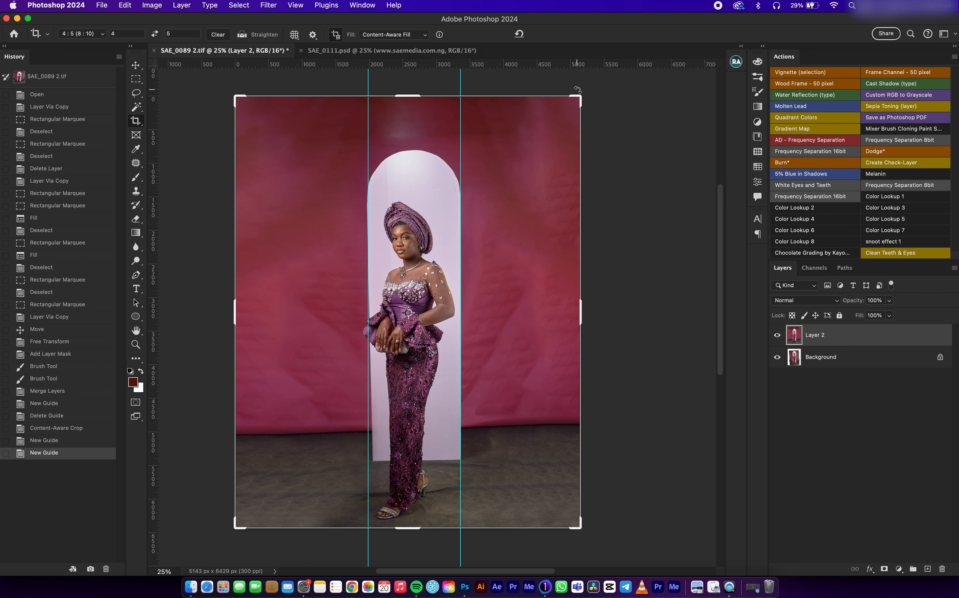
{"action": "left_click_drag", "start_coordinate": [581, 90], "coordinate": [582, 89]}
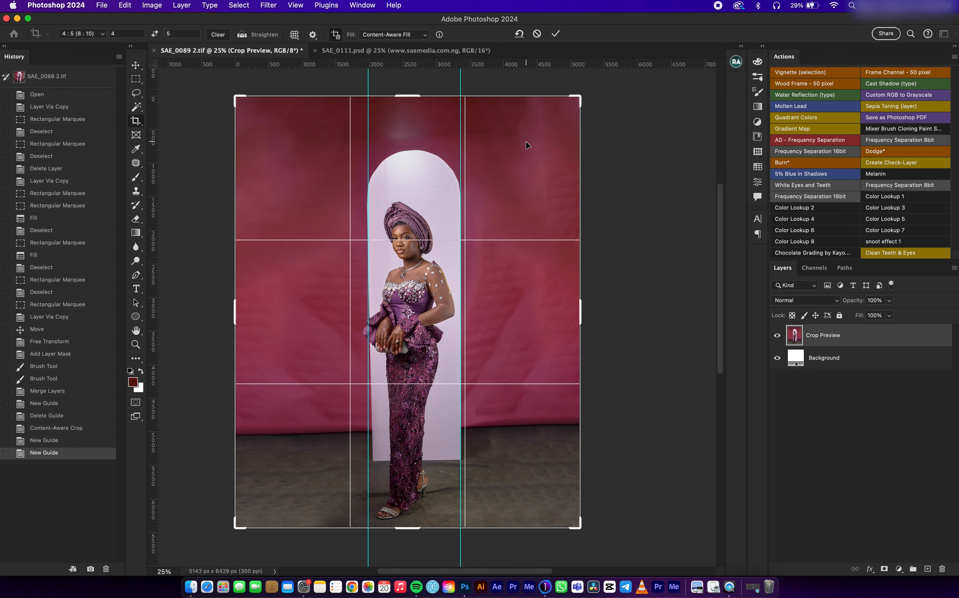
{"action": "left_click_drag", "start_coordinate": [589, 89], "coordinate": [589, 90]}
{"action": "left_click_drag", "start_coordinate": [588, 90], "coordinate": [588, 89]}
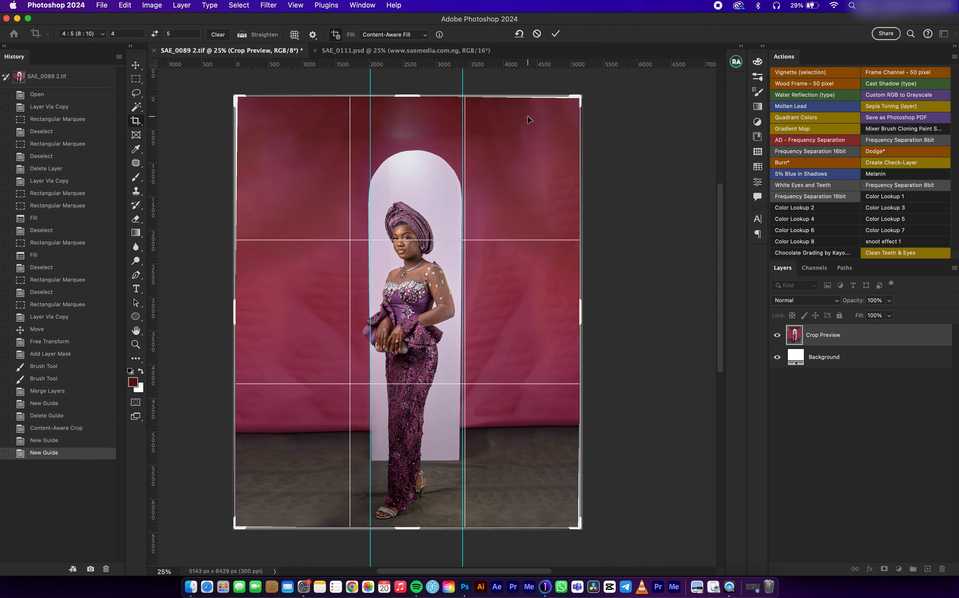
{"action": "key", "text": "Return"}
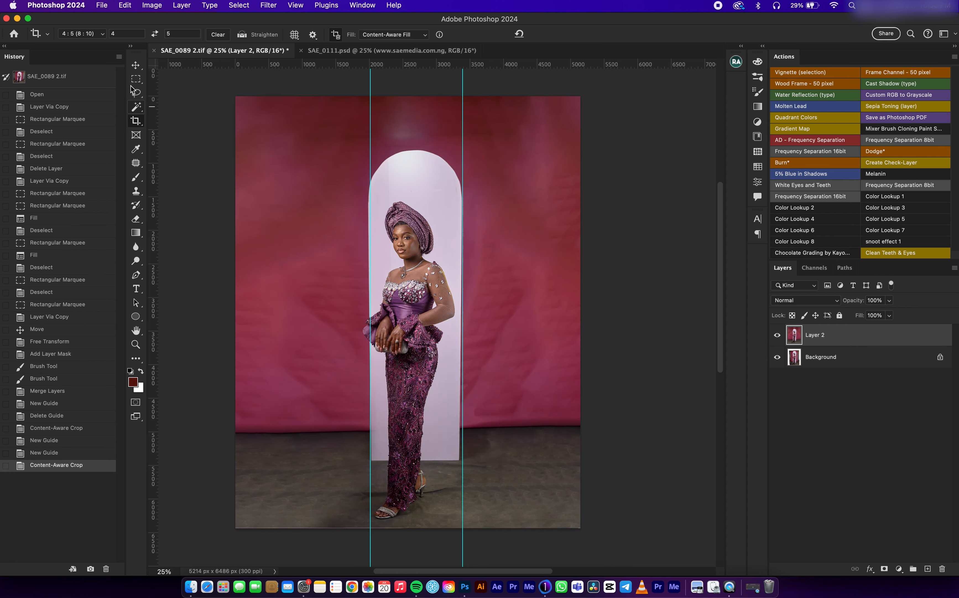
Step: Remove both vertical guides and check the backdrop's bottom edge against a temporary horizontal guide
{"action": "left_click", "coordinate": [140, 69]}
{"action": "left_click_drag", "start_coordinate": [370, 216], "coordinate": [154, 178]}
{"action": "left_click_drag", "start_coordinate": [462, 205], "coordinate": [154, 180]}
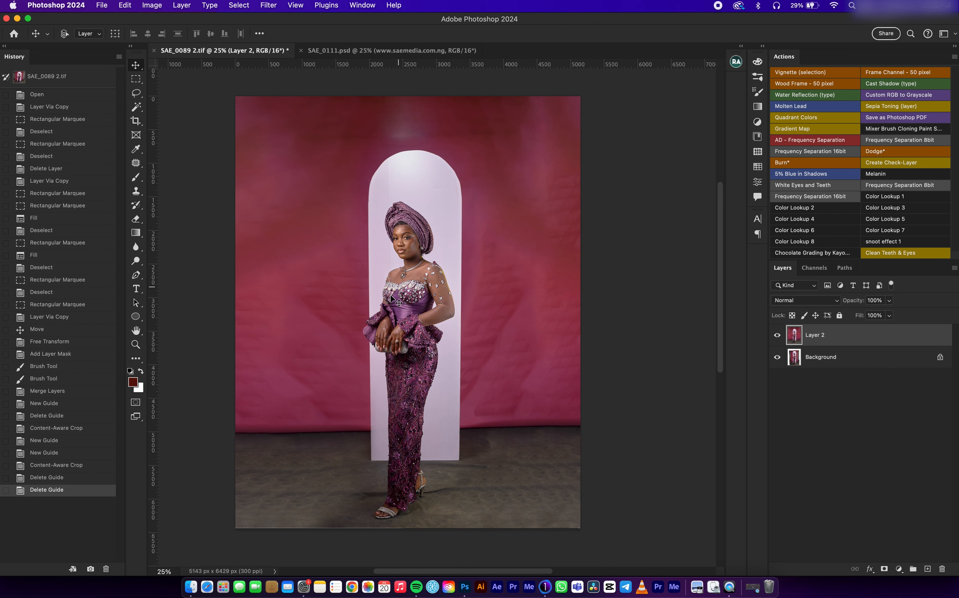
{"action": "left_click_drag", "start_coordinate": [274, 63], "coordinate": [314, 433]}
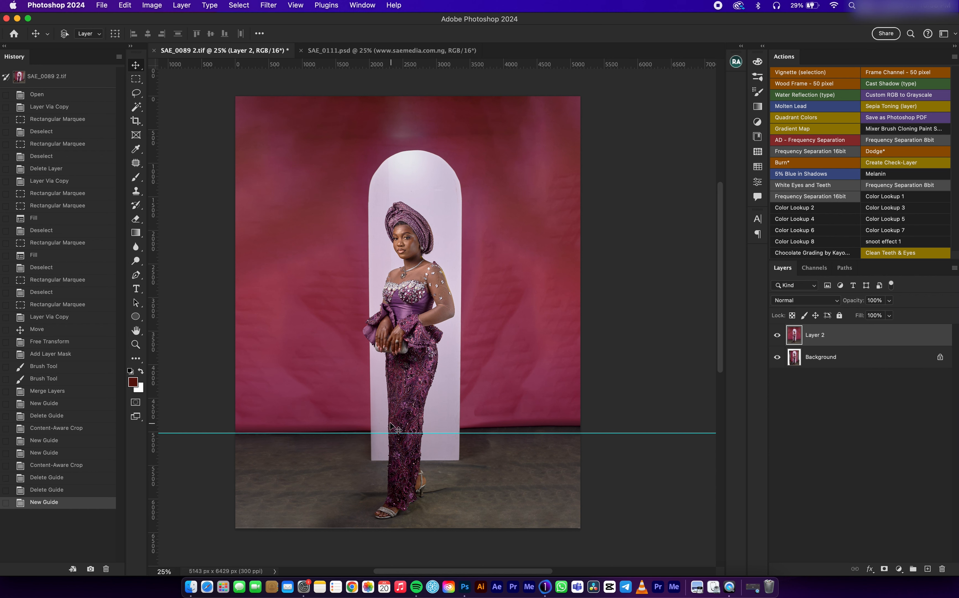
{"action": "left_click_drag", "start_coordinate": [353, 435], "coordinate": [416, 40]}
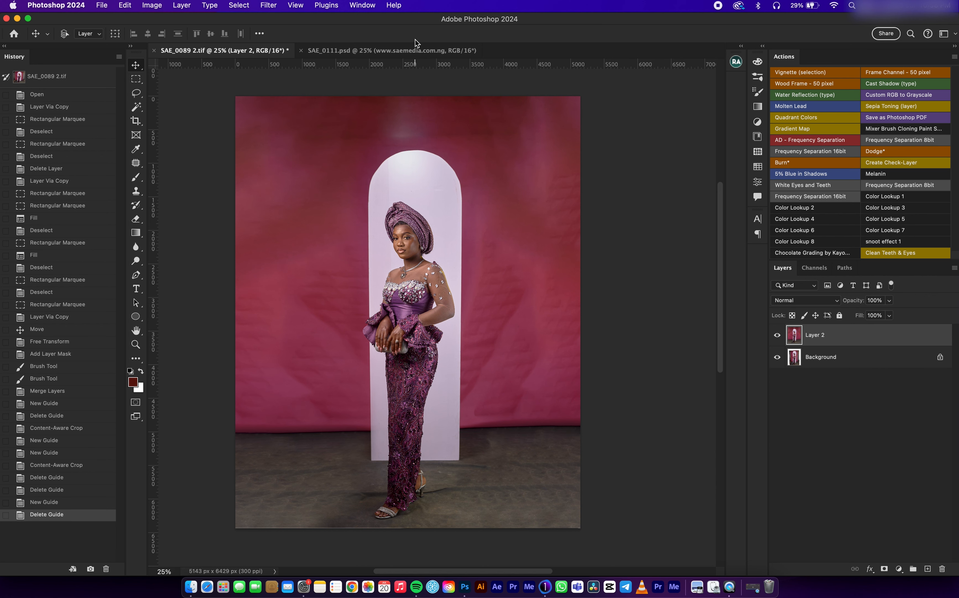
Step: Copy a full-height strip of the backdrop left of the arch to a new layer and move it to the photo's right edge
{"action": "left_click", "coordinate": [136, 80]}
{"action": "left_click_drag", "start_coordinate": [236, 96], "coordinate": [332, 527]}
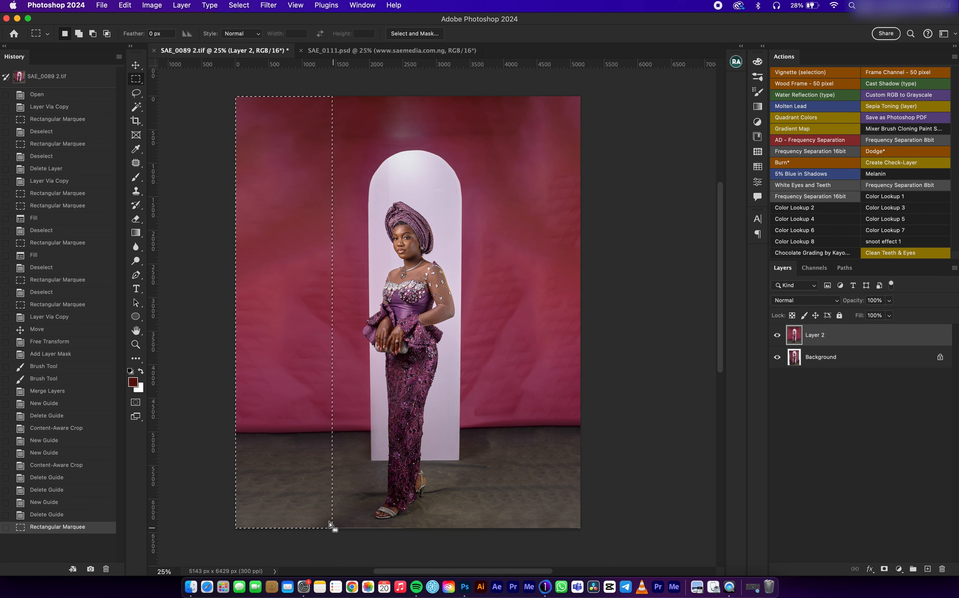
{"action": "key", "text": "ctrl+j"}
{"action": "key", "text": "v"}
{"action": "left_click_drag", "start_coordinate": [304, 282], "coordinate": [550, 268]}
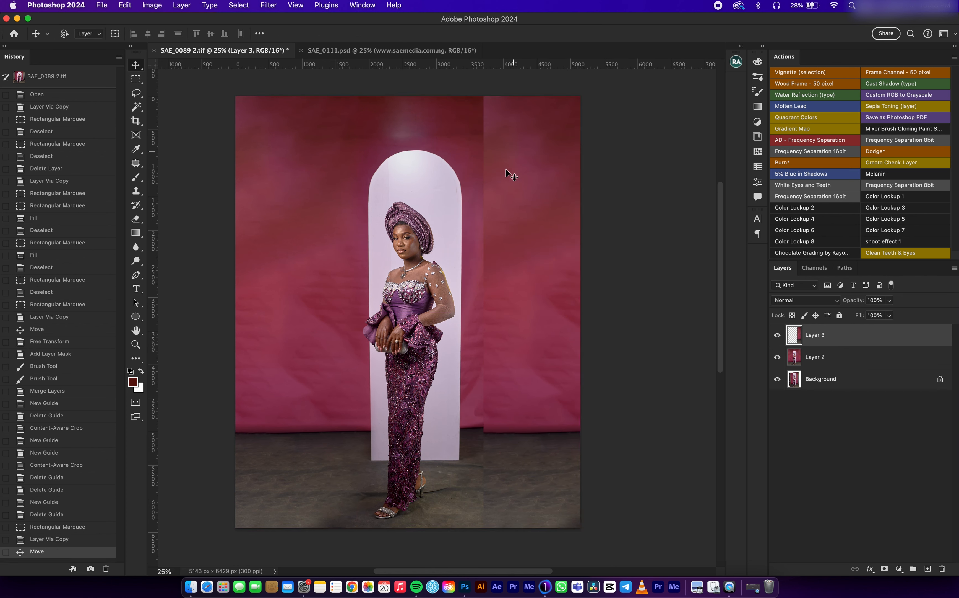
Step: Flip the copied backdrop strip horizontally and stretch its inner edge over the right part of the arch
{"action": "key", "text": "cmd+t"}
{"action": "right_click", "coordinate": [523, 262]}
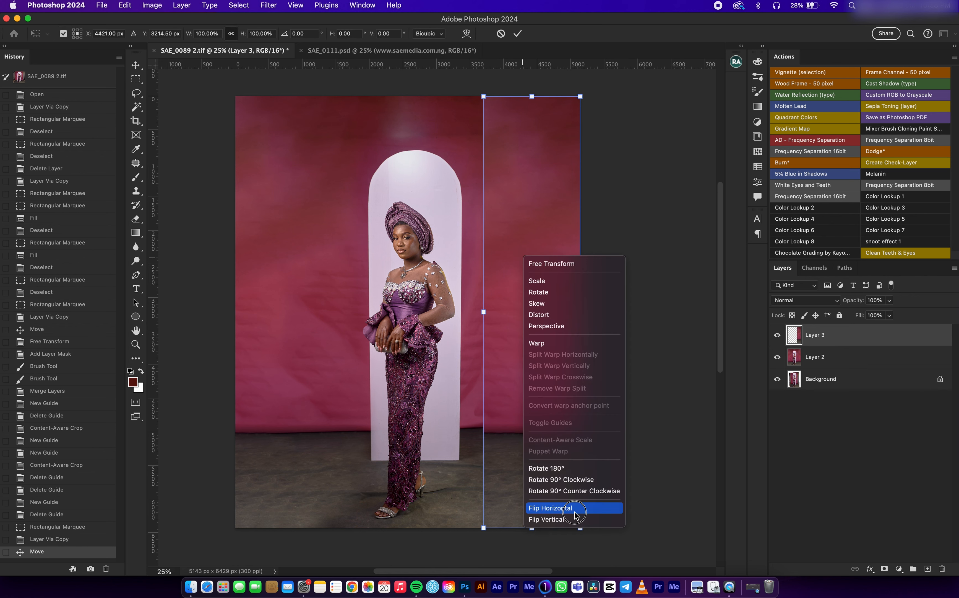
{"action": "left_click", "coordinate": [571, 508]}
{"action": "left_click_drag", "start_coordinate": [487, 314], "coordinate": [439, 328]}
{"action": "key", "text": "Return"}
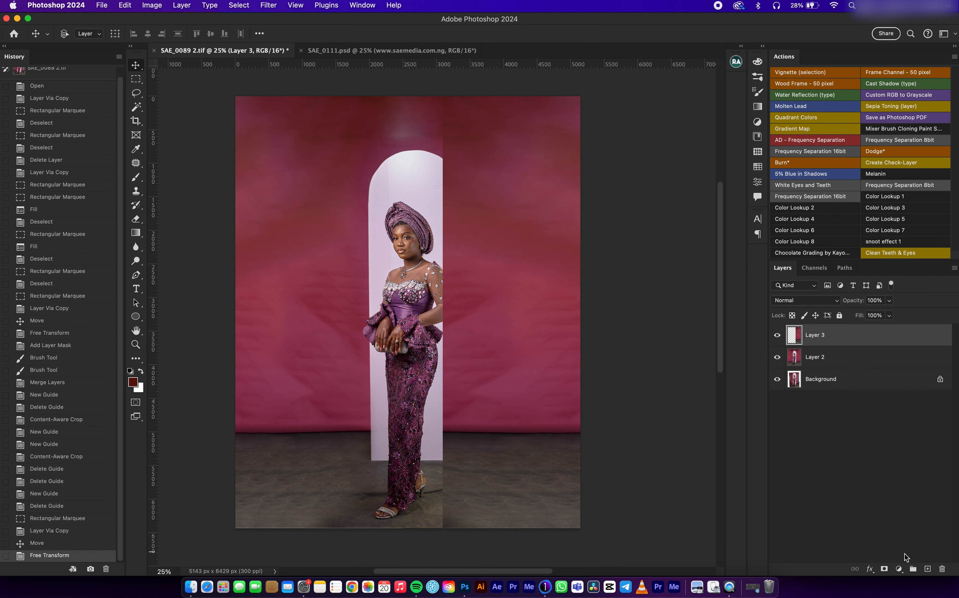
Step: Try masking the flipped strip by painting black over the arch and woman, and delete that layer
{"action": "left_click", "coordinate": [884, 568]}
{"action": "key", "text": "b"}
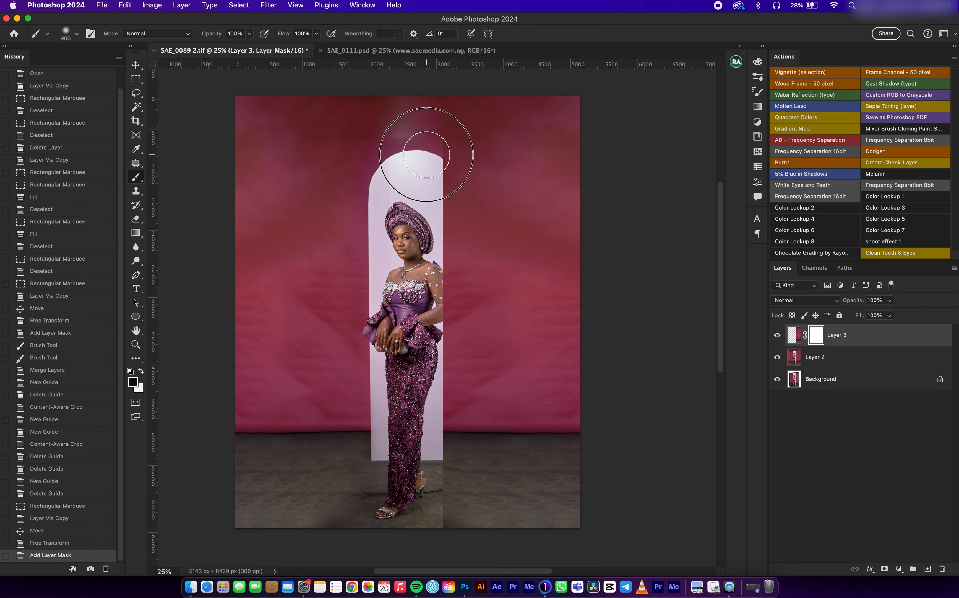
{"action": "mouse_move", "coordinate": [441, 102]}
{"action": "left_mouse_down"}
{"action": "mouse_move", "coordinate": [435, 128]}
{"action": "mouse_move", "coordinate": [455, 205]}
{"action": "mouse_move", "coordinate": [440, 259]}
{"action": "mouse_move", "coordinate": [449, 163]}
{"action": "mouse_move", "coordinate": [435, 164]}
{"action": "left_mouse_up"}
{"action": "left_click", "coordinate": [437, 183]}
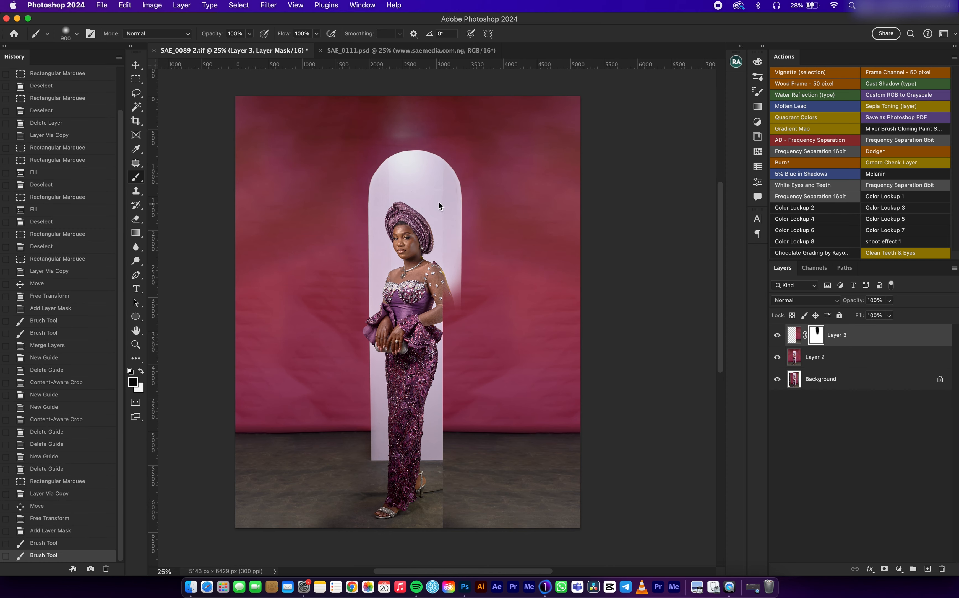
{"action": "mouse_move", "coordinate": [437, 313]}
{"action": "left_mouse_down"}
{"action": "mouse_move", "coordinate": [461, 356]}
{"action": "mouse_move", "coordinate": [432, 198]}
{"action": "left_mouse_up"}
{"action": "key", "text": "super+plus"}
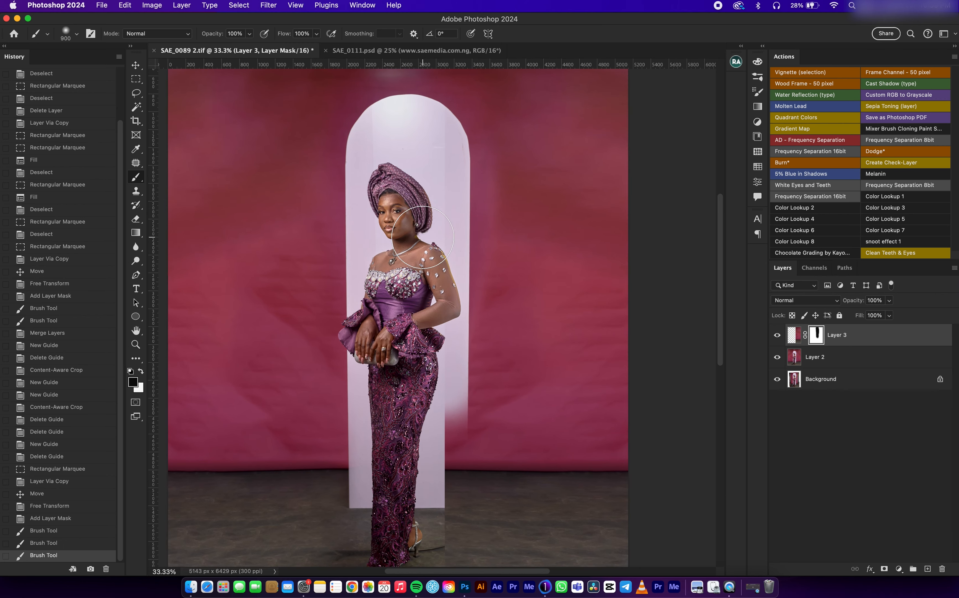
{"action": "key", "text": "super+plus"}
{"action": "key", "text": "super+minus"}
{"action": "key", "text": "super+minus"}
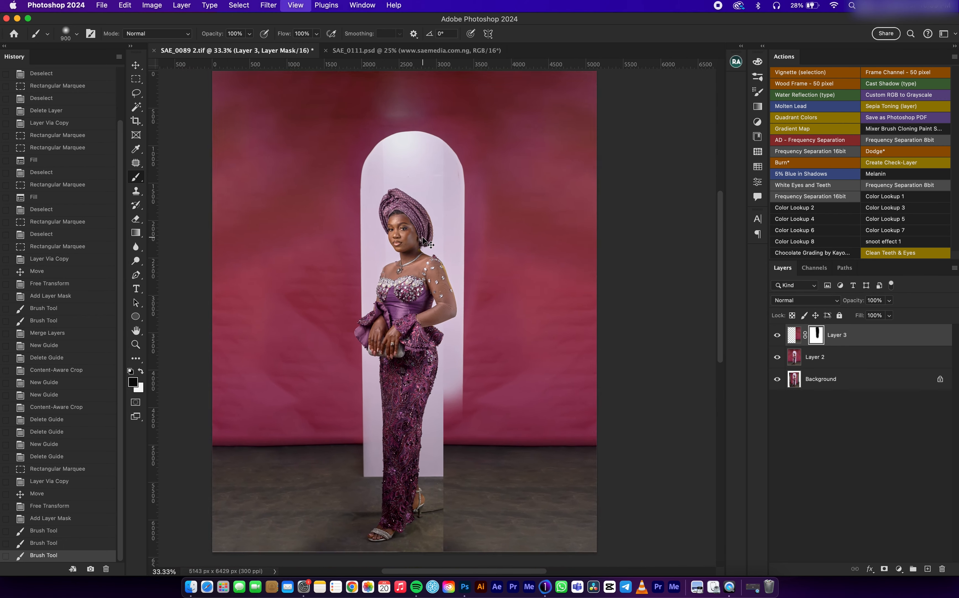
{"action": "mouse_move", "coordinate": [445, 393]}
{"action": "left_mouse_down"}
{"action": "mouse_move", "coordinate": [437, 525]}
{"action": "mouse_move", "coordinate": [428, 428]}
{"action": "mouse_move", "coordinate": [437, 440]}
{"action": "mouse_move", "coordinate": [438, 404]}
{"action": "left_mouse_up"}
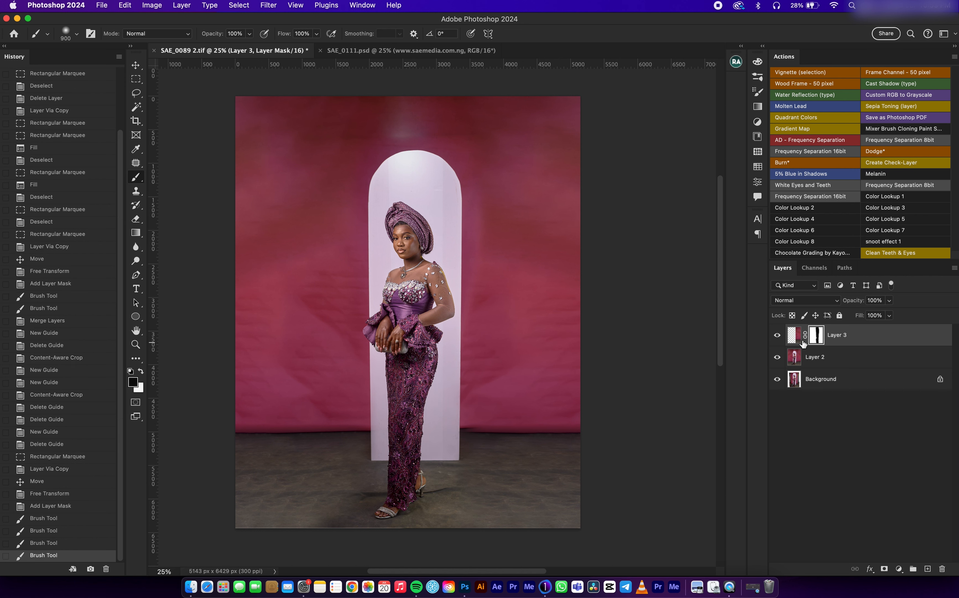
{"action": "key", "text": "BackSpace"}
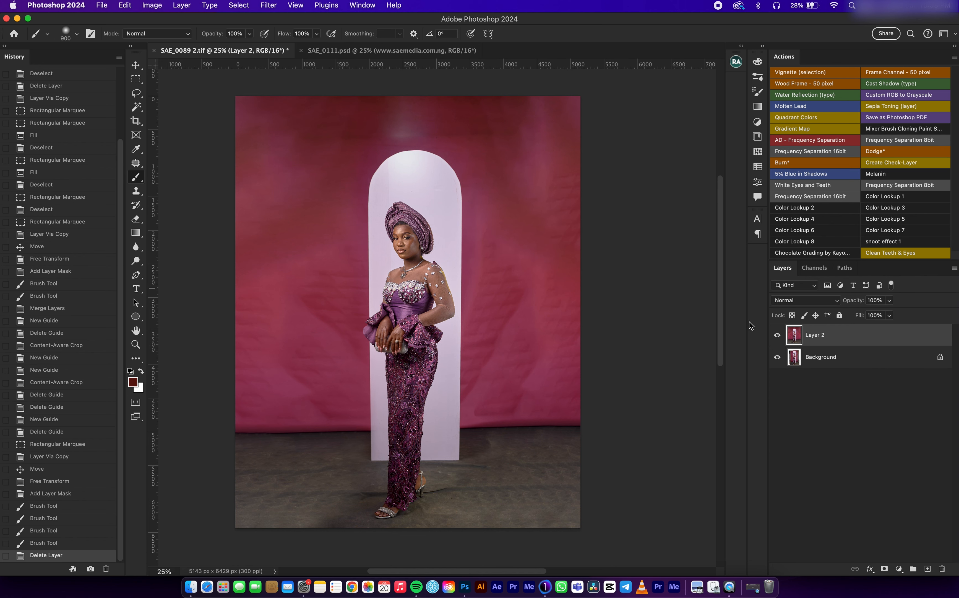
Step: Duplicate Layer 2 and select the woman on the copy with Select Subject
{"action": "key", "text": "super+j"}
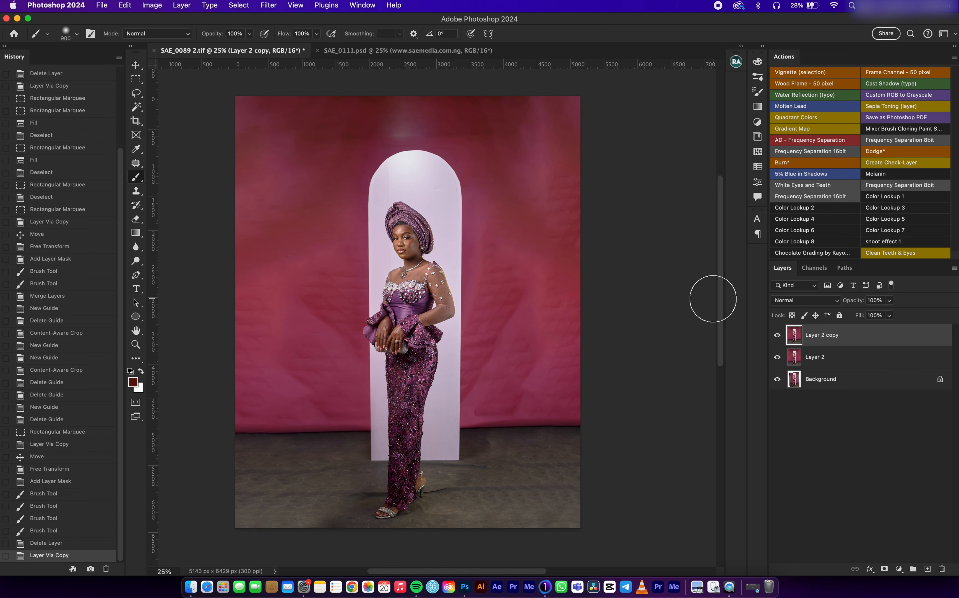
{"action": "left_click", "coordinate": [758, 184]}
{"action": "left_click", "coordinate": [659, 246]}
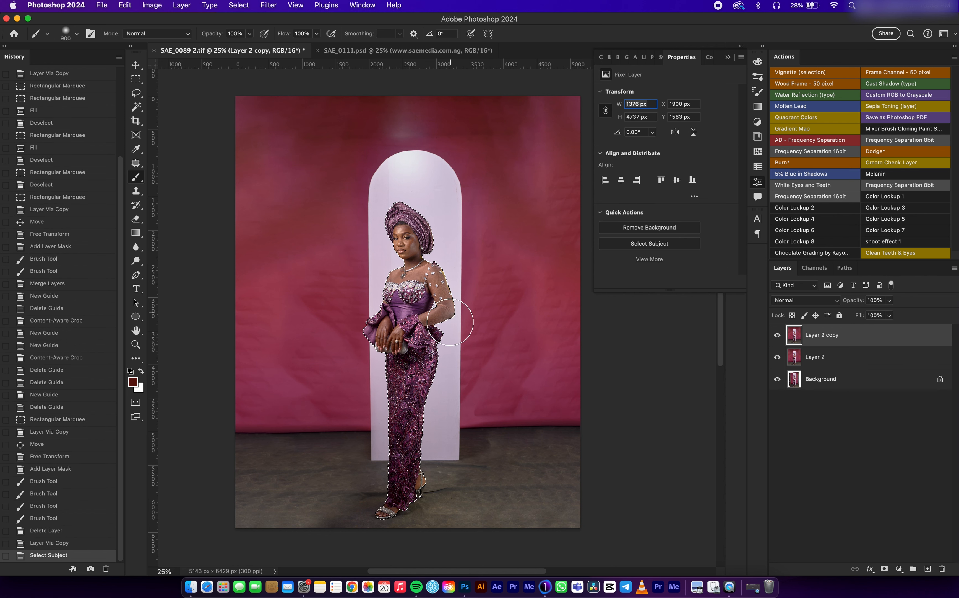
{"action": "left_click", "coordinate": [728, 58]}
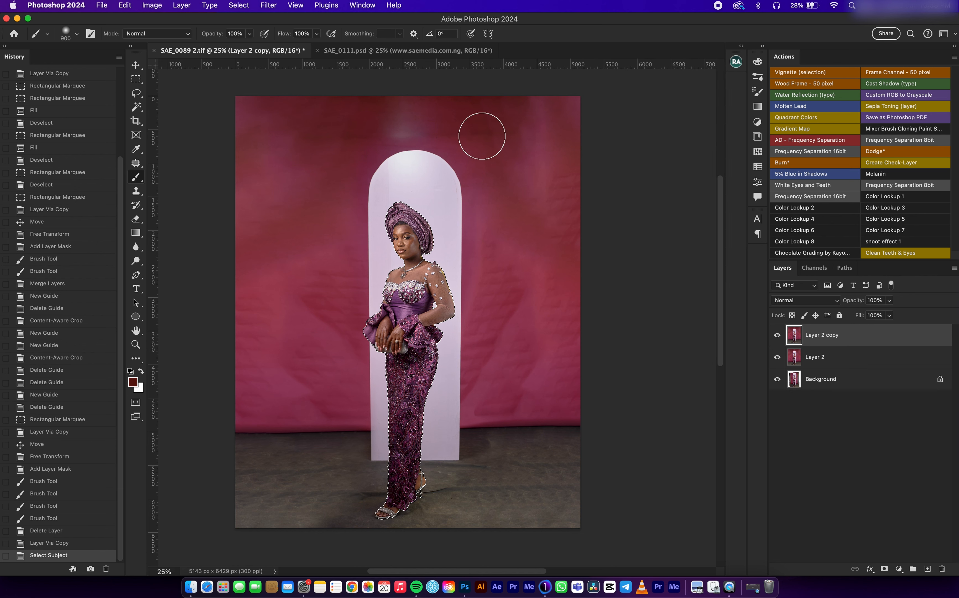
Step: Add the arch to the selection with the Quick Selection tool and turn the selection into a layer mask on Layer 2
{"action": "left_click", "coordinate": [137, 108]}
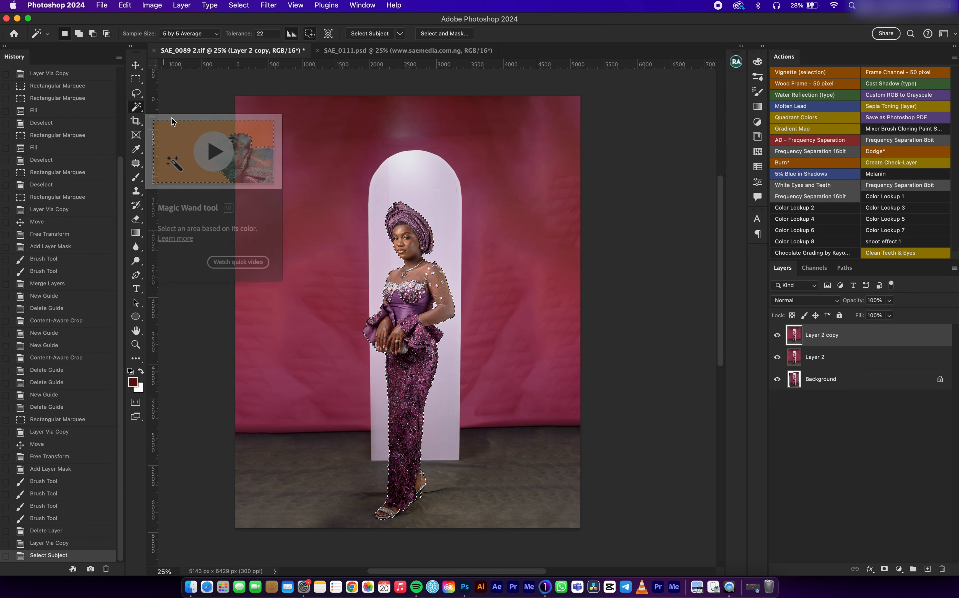
{"action": "left_click", "coordinate": [136, 93]}
{"action": "left_click", "coordinate": [134, 112]}
{"action": "left_click", "coordinate": [193, 116]}
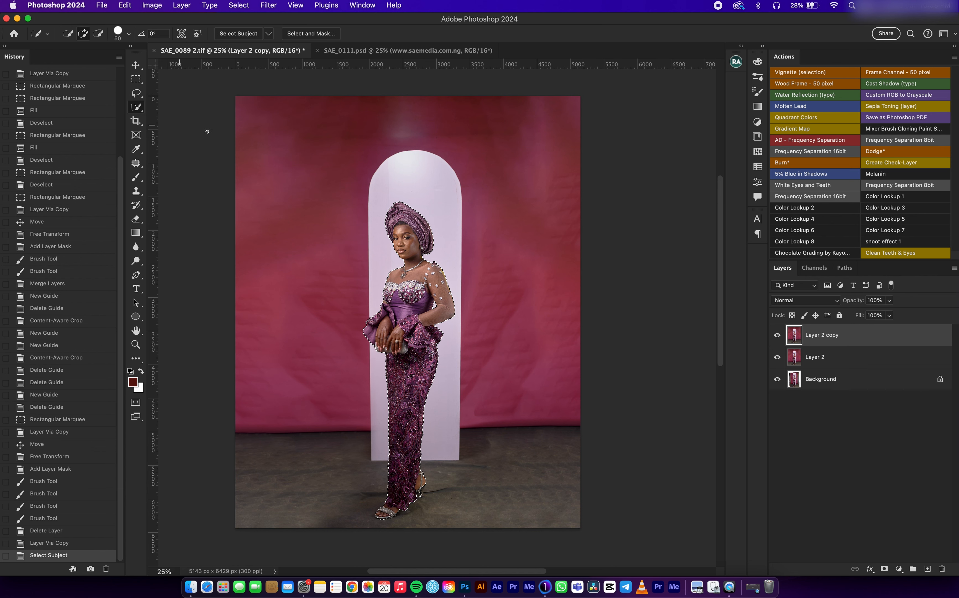
{"action": "mouse_move", "coordinate": [417, 196]}
{"action": "left_mouse_down"}
{"action": "mouse_move", "coordinate": [394, 205]}
{"action": "mouse_move", "coordinate": [389, 247]}
{"action": "mouse_move", "coordinate": [397, 233]}
{"action": "mouse_move", "coordinate": [427, 225]}
{"action": "mouse_move", "coordinate": [419, 326]}
{"action": "mouse_move", "coordinate": [412, 296]}
{"action": "mouse_move", "coordinate": [398, 287]}
{"action": "mouse_move", "coordinate": [380, 368]}
{"action": "mouse_move", "coordinate": [406, 319]}
{"action": "mouse_move", "coordinate": [426, 305]}
{"action": "mouse_move", "coordinate": [448, 330]}
{"action": "mouse_move", "coordinate": [438, 367]}
{"action": "mouse_move", "coordinate": [442, 317]}
{"action": "mouse_move", "coordinate": [417, 395]}
{"action": "mouse_move", "coordinate": [428, 370]}
{"action": "mouse_move", "coordinate": [424, 419]}
{"action": "mouse_move", "coordinate": [396, 436]}
{"action": "left_mouse_up"}
{"action": "left_click", "coordinate": [408, 387]}
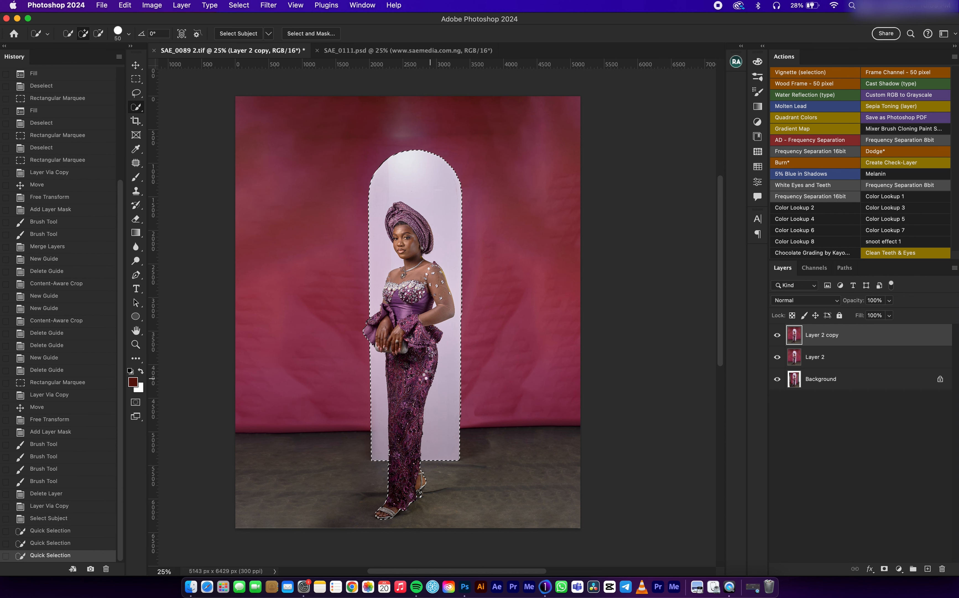
{"action": "left_click", "coordinate": [427, 370]}
{"action": "left_click", "coordinate": [399, 434]}
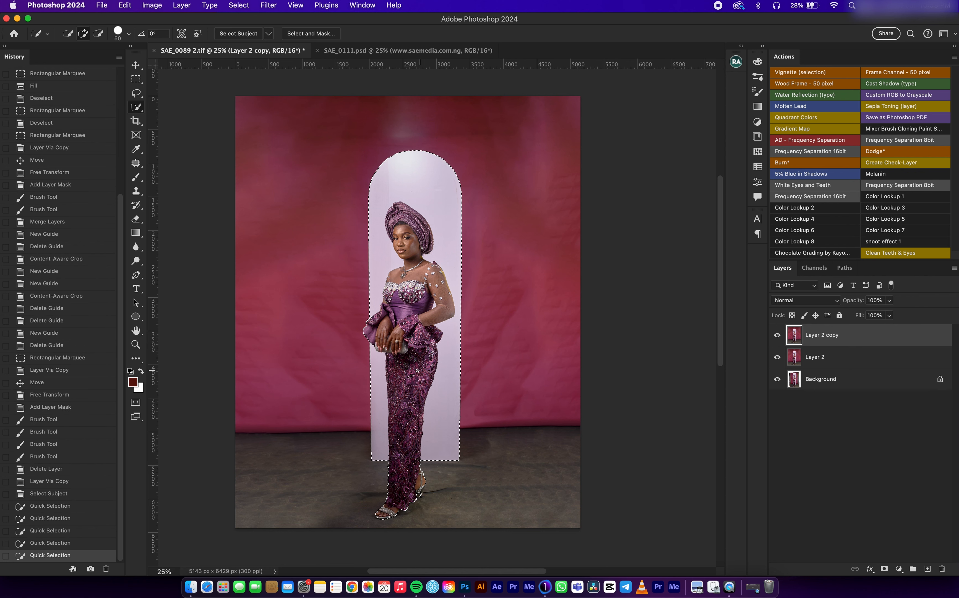
{"action": "left_click", "coordinate": [401, 174]}
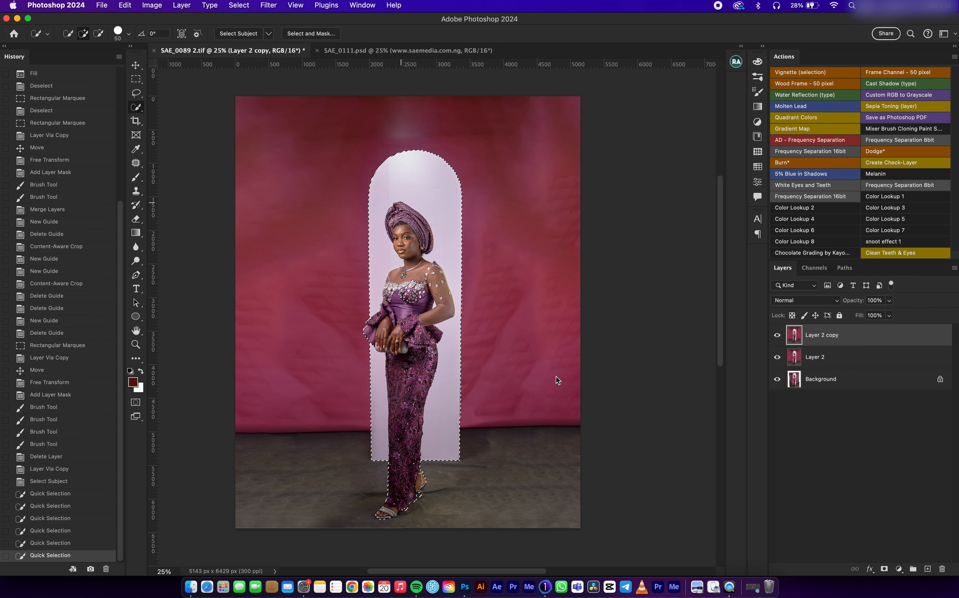
{"action": "left_click", "coordinate": [846, 357]}
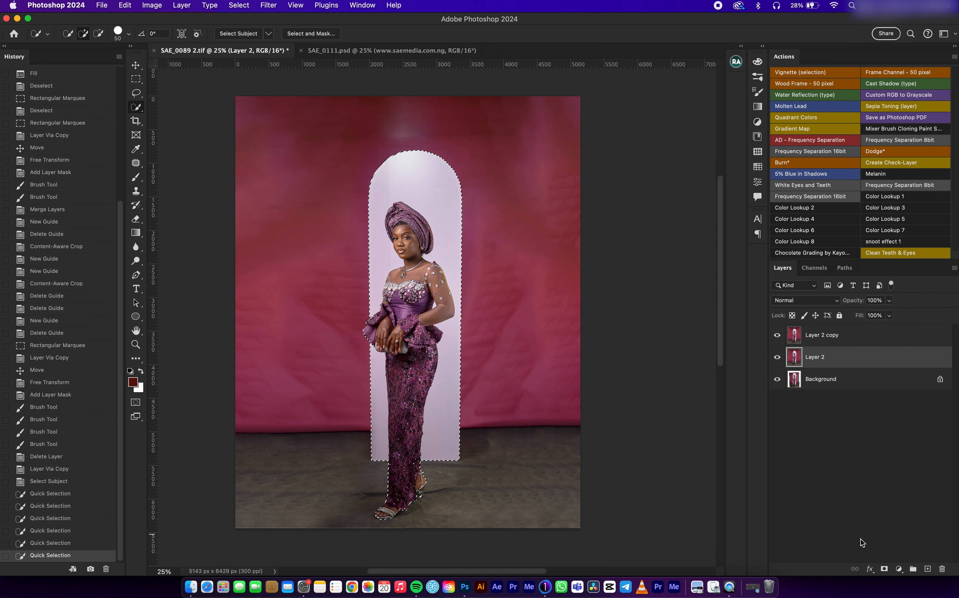
{"action": "left_click", "coordinate": [885, 568]}
Step: Copy the backdrop strip left of the arch from Layer 2 copy to a new layer and move it to the photo's right edge
{"action": "left_click", "coordinate": [816, 339]}
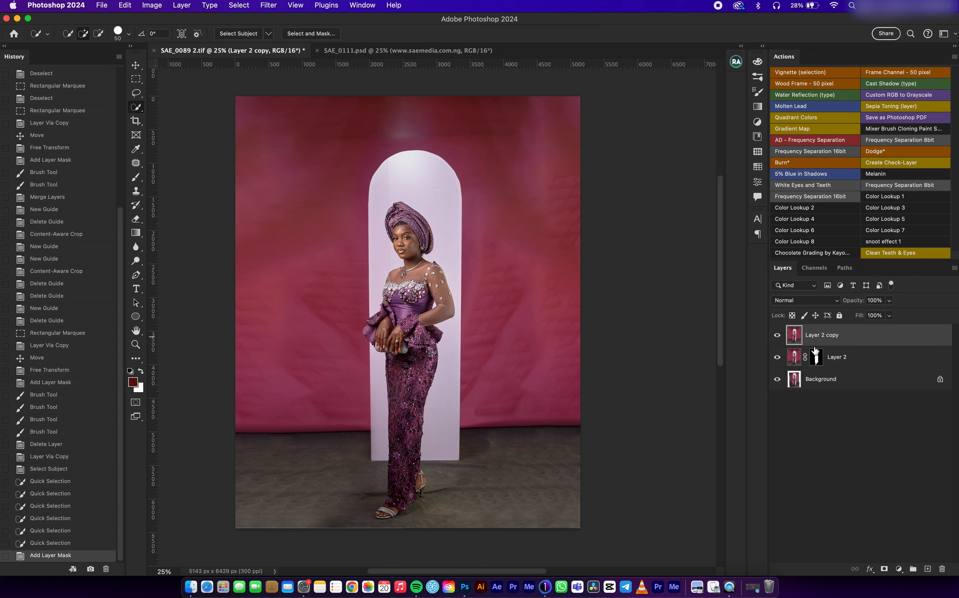
{"action": "left_click", "coordinate": [139, 78]}
{"action": "left_click_drag", "start_coordinate": [205, 86], "coordinate": [360, 534]}
{"action": "key", "text": "super+j"}
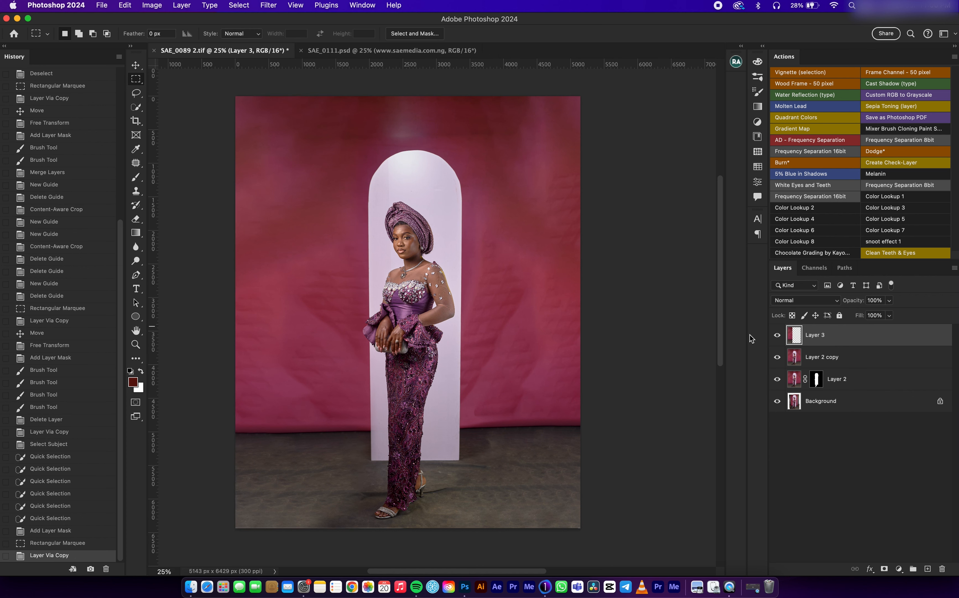
{"action": "key", "text": "v"}
{"action": "left_click_drag", "start_coordinate": [293, 249], "coordinate": [509, 259]}
Step: Flip the Layer 3 backdrop strip horizontally and extend its inner edge across the right part of the arch
{"action": "key", "text": "super+t"}
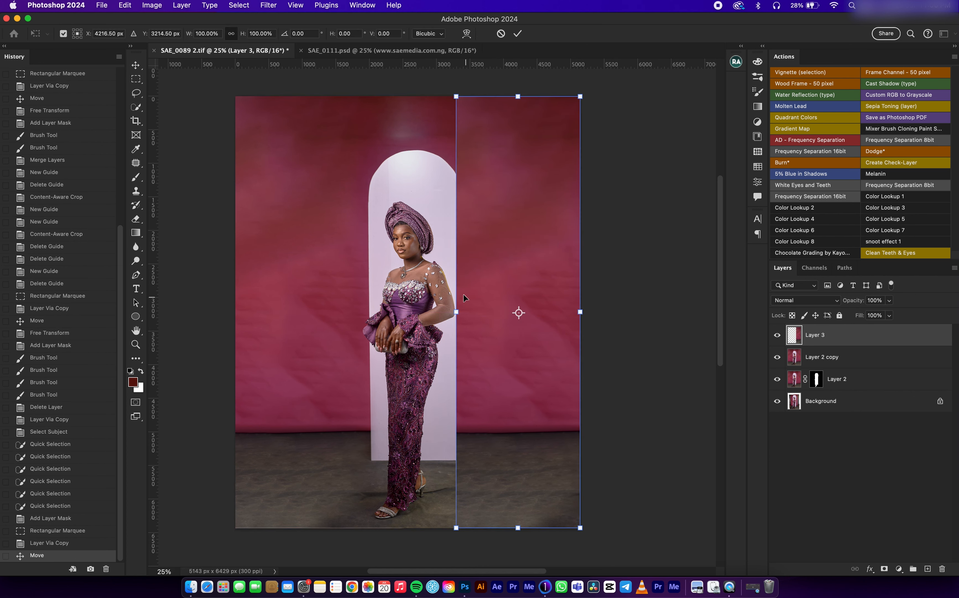
{"action": "right_click", "coordinate": [482, 239]}
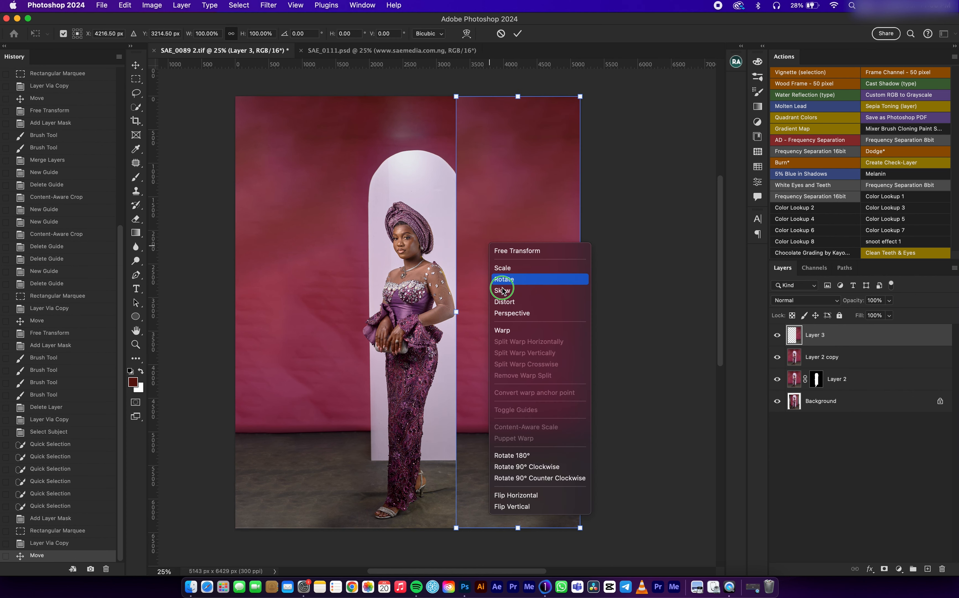
{"action": "left_click", "coordinate": [548, 495]}
{"action": "left_click_drag", "start_coordinate": [458, 313], "coordinate": [433, 316]}
{"action": "key", "text": "Return"}
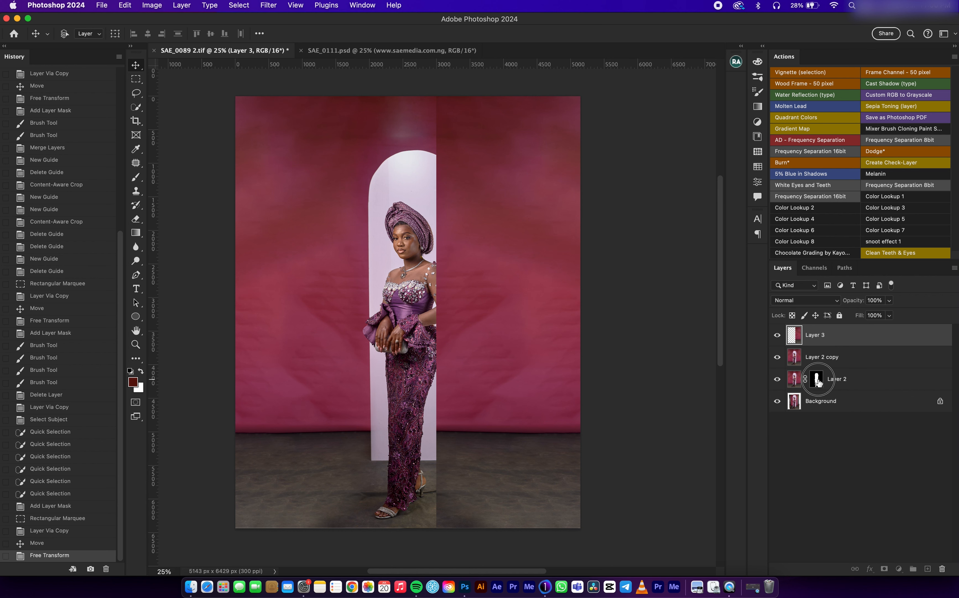
Step: Copy Layer 2's mask onto Layer 3 and invert it so the arch and woman show through
{"action": "left_click", "coordinate": [817, 380]}
{"action": "left_click_drag", "start_coordinate": [820, 386], "coordinate": [816, 335]}
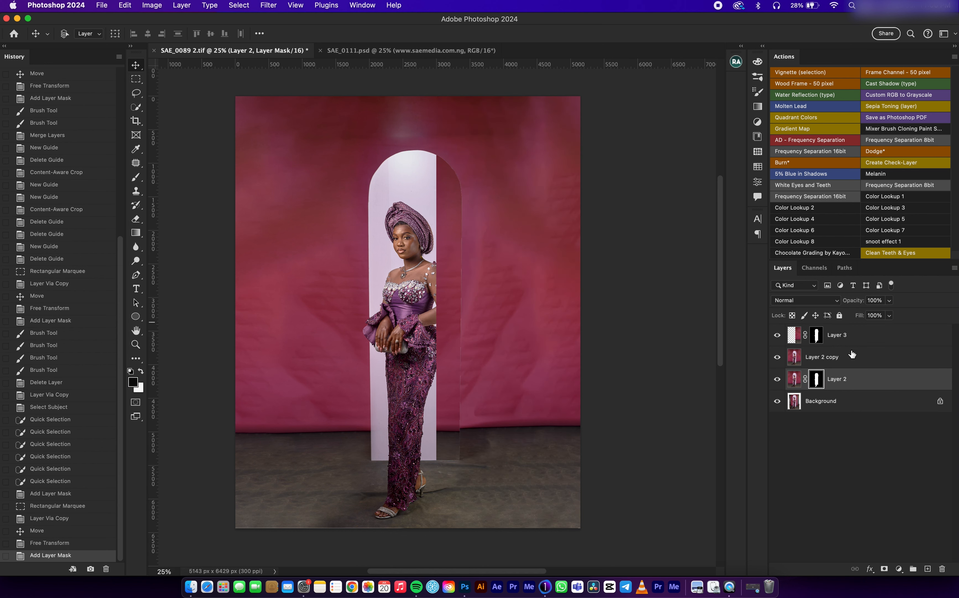
{"action": "left_click", "coordinate": [817, 338]}
{"action": "key", "text": "super+i"}
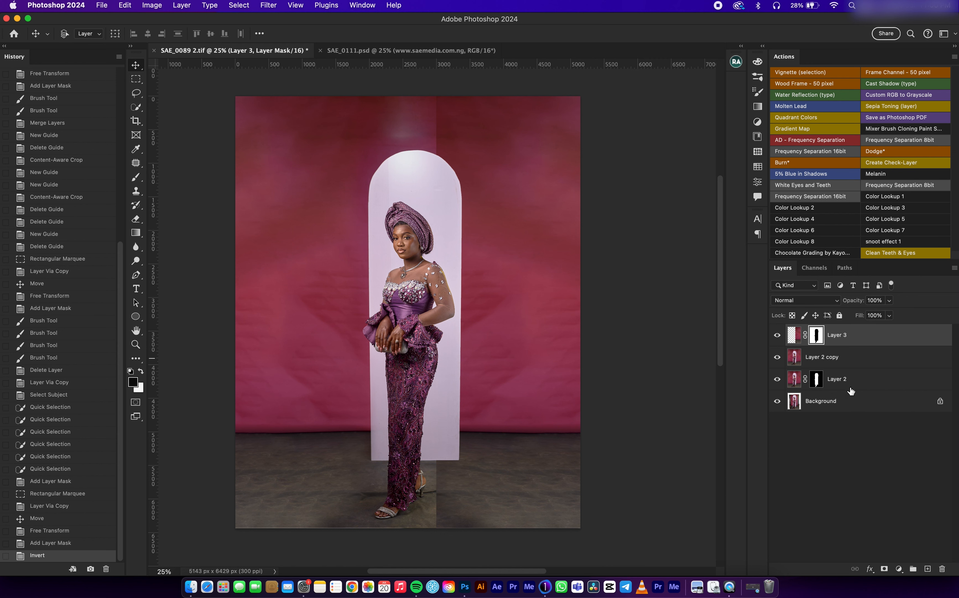
{"action": "left_click", "coordinate": [884, 569]}
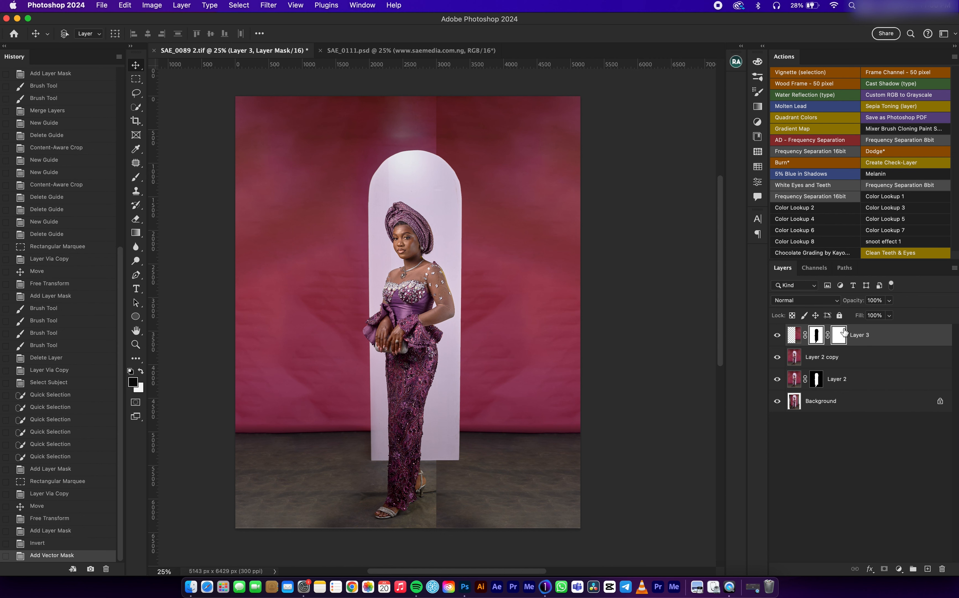
{"action": "key", "text": "super+z"}
Step: Paint black on Layer 3's mask with a soft brush to blend the seams above the arch and on the floor
{"action": "key", "text": "b"}
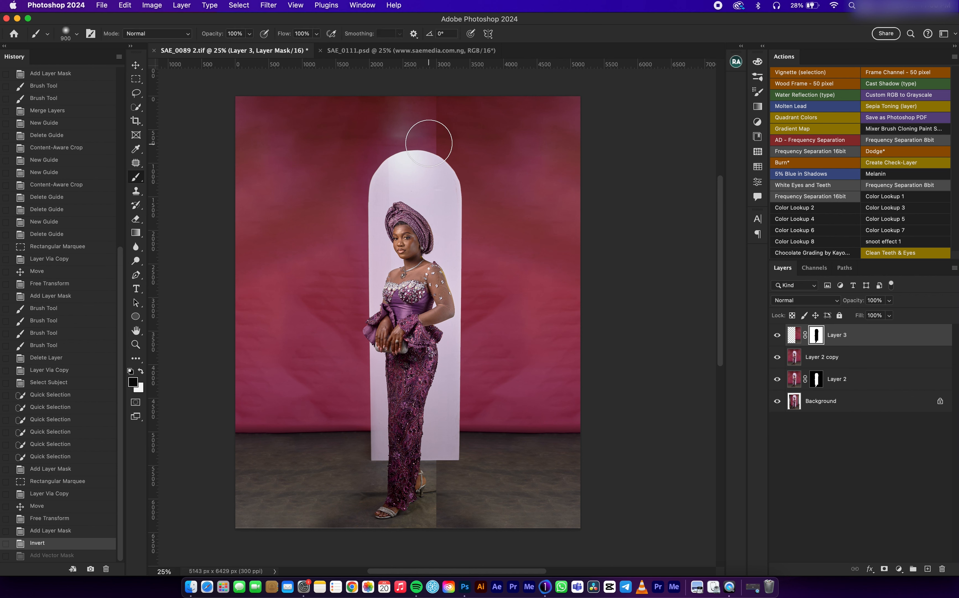
{"action": "left_click", "coordinate": [430, 162]}
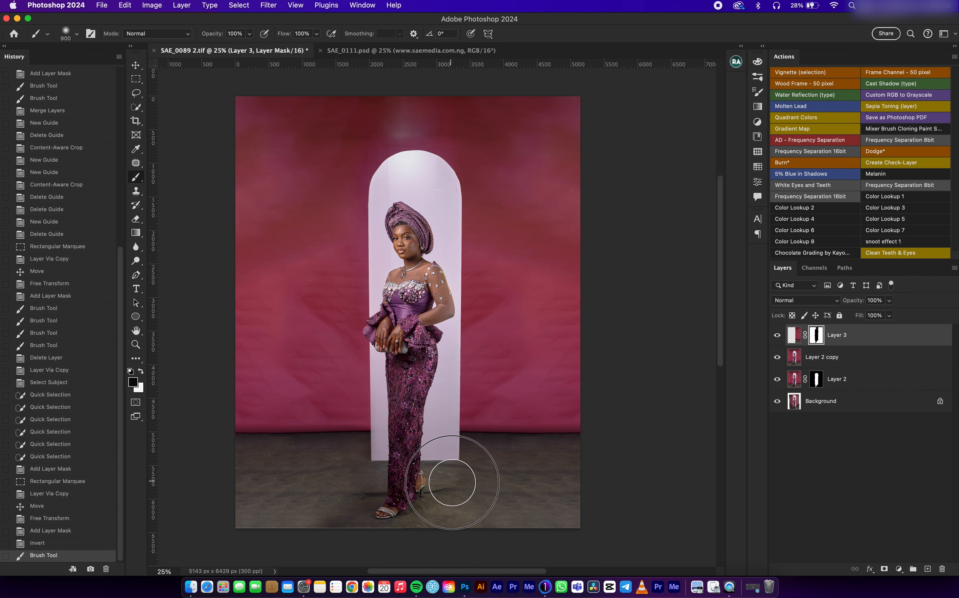
{"action": "left_click", "coordinate": [451, 509]}
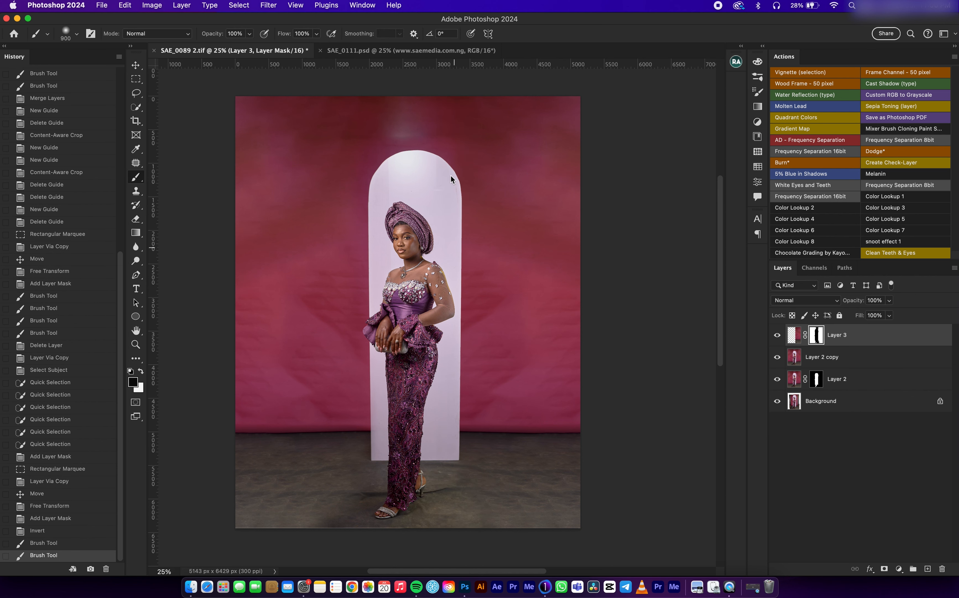
{"action": "left_click", "coordinate": [441, 153]}
Step: Stamp all visible layers into a new top layer and toggle its visibility
{"action": "left_click", "coordinate": [135, 65]}
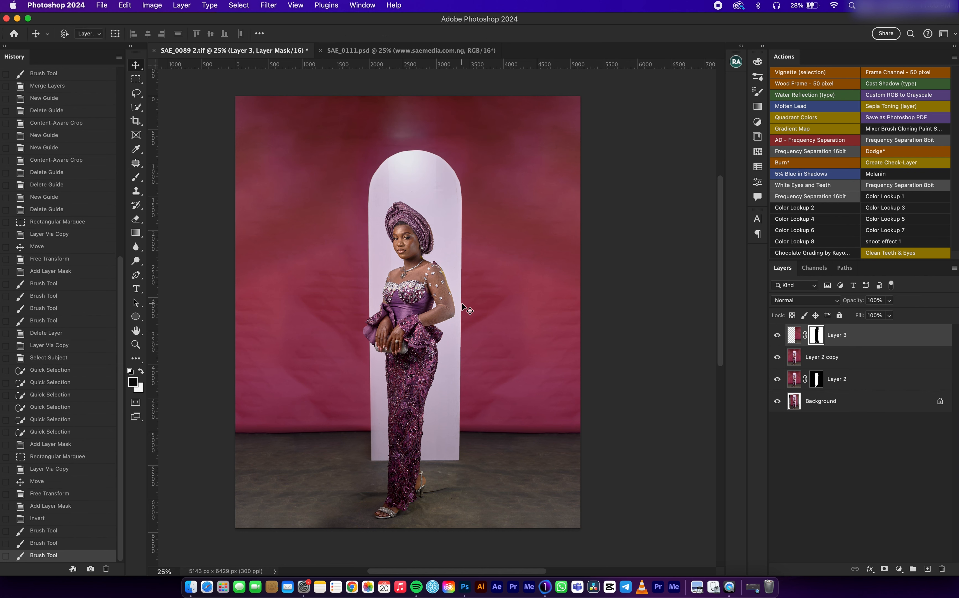
{"action": "key", "text": "super+minus"}
{"action": "key", "text": "super+equal"}
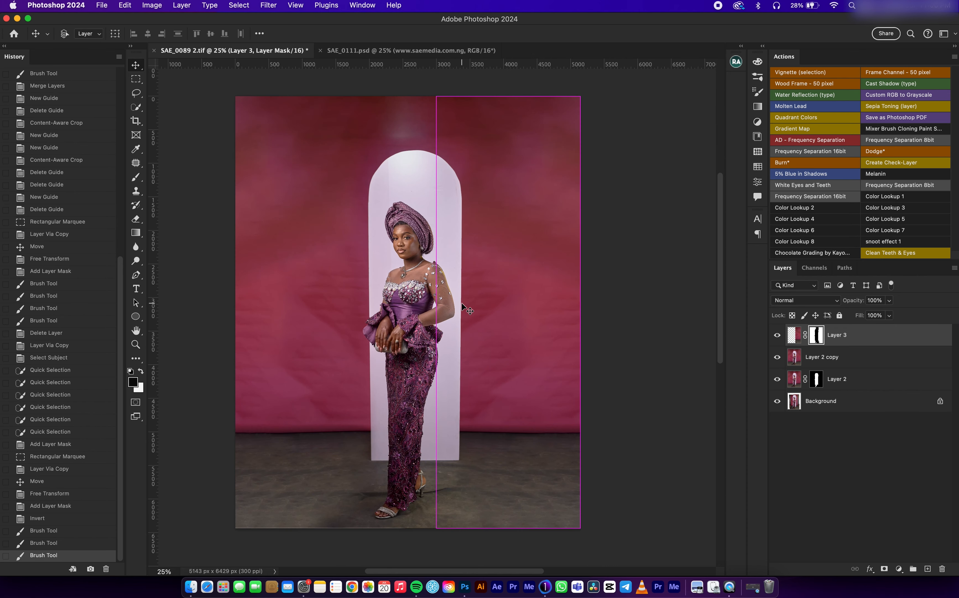
{"action": "left_click", "coordinate": [849, 359]}
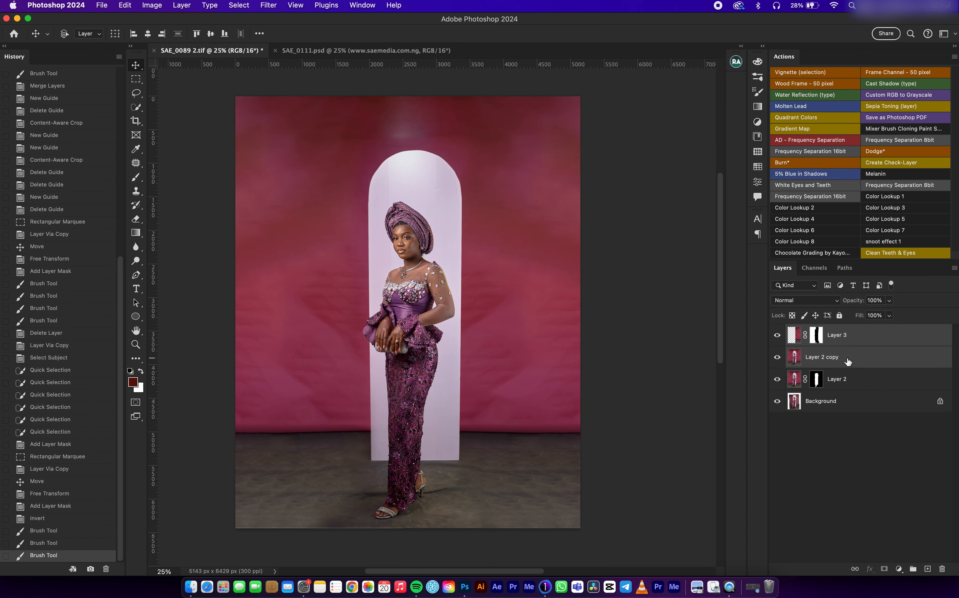
{"action": "left_click", "coordinate": [859, 343]}
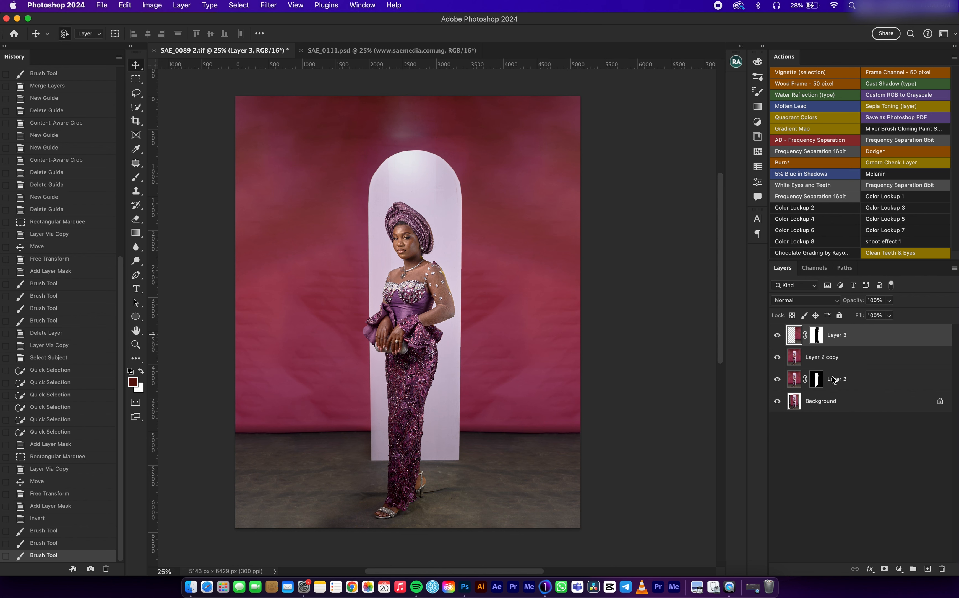
{"action": "key", "text": "super+shift+alt+e"}
{"action": "left_click", "coordinate": [778, 338]}
{"action": "left_click", "coordinate": [779, 339]}
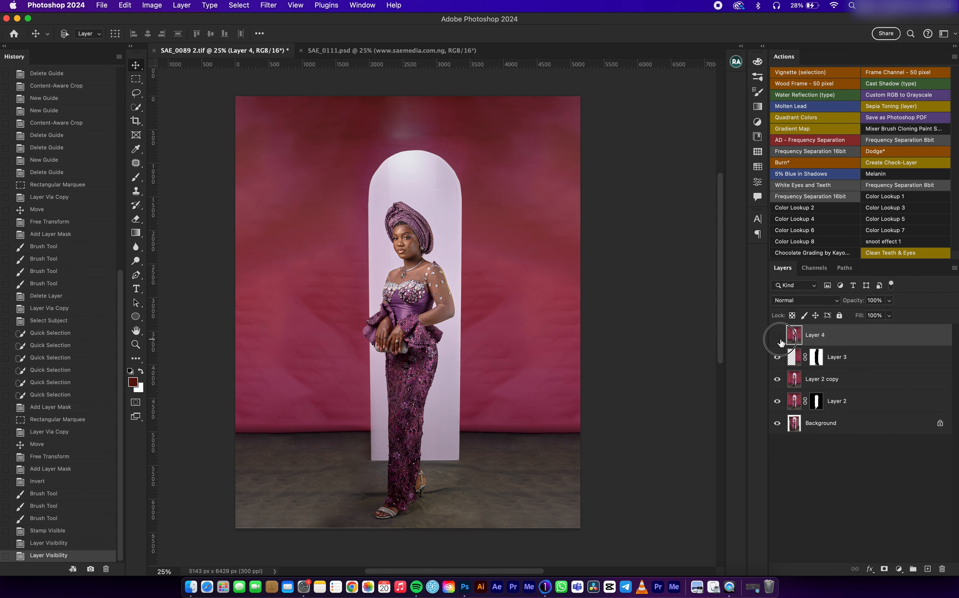
Step: Compare before and after by toggling Layer 4's visibility, then showing only the Background layer against the full layer stack
{"action": "left_click", "coordinate": [778, 337]}
{"action": "left_click", "coordinate": [778, 336]}
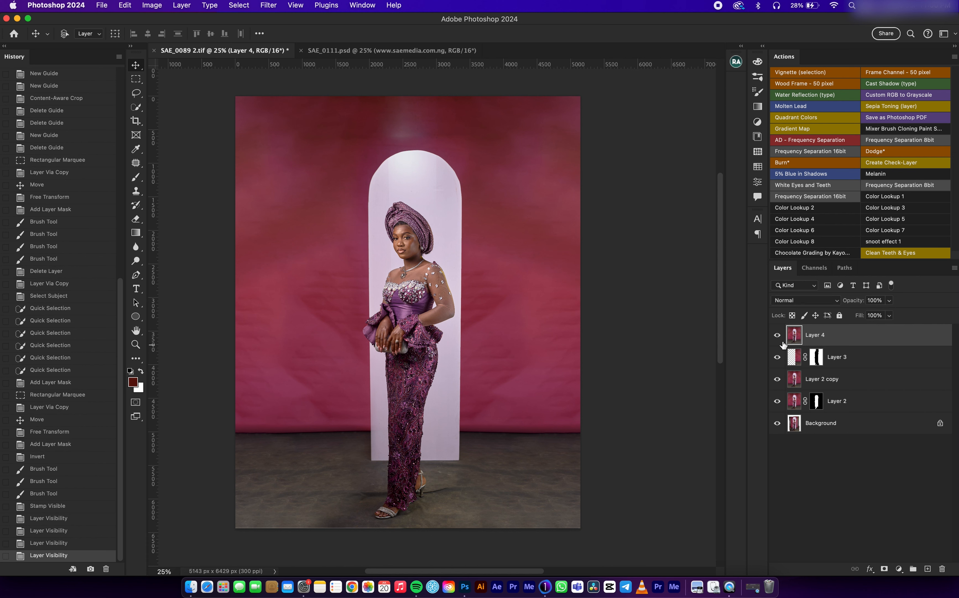
{"action": "left_click", "coordinate": [779, 338], "text": "alt"}
{"action": "left_click", "coordinate": [778, 338], "text": "alt"}
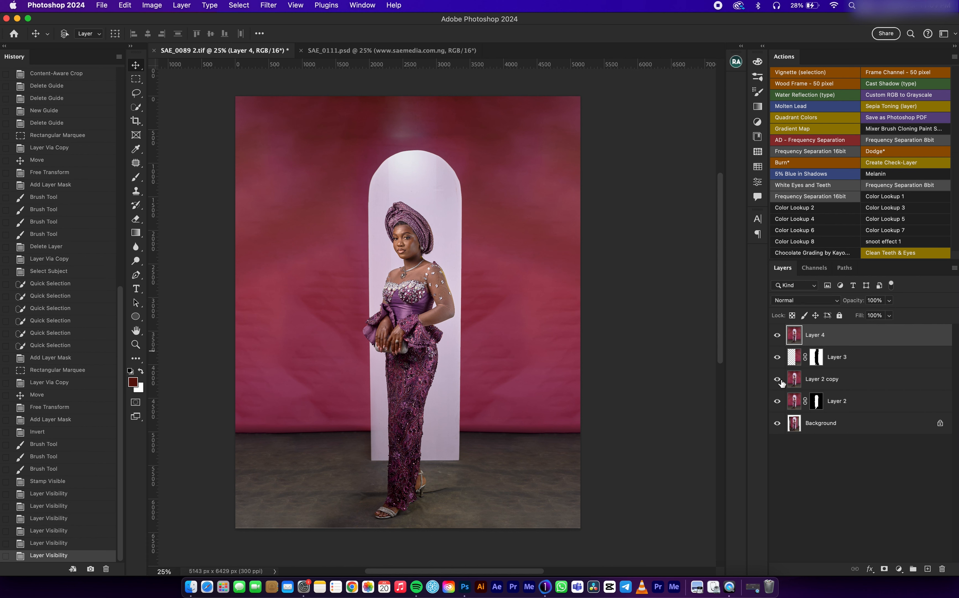
{"action": "left_click", "coordinate": [778, 424], "text": "alt"}
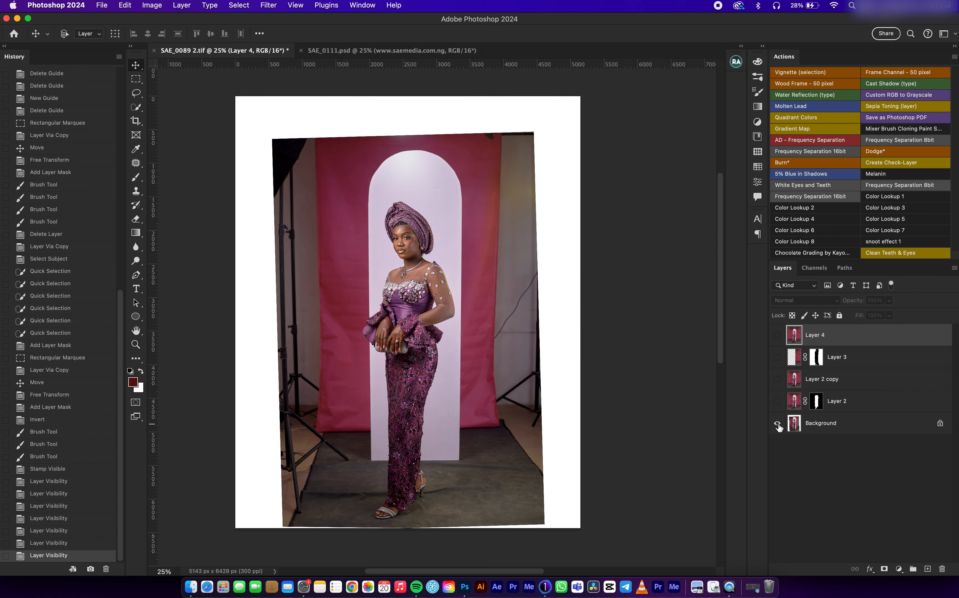
{"action": "left_click", "coordinate": [779, 424], "text": "alt"}
{"action": "left_click", "coordinate": [779, 425], "text": "alt"}
{"action": "left_click", "coordinate": [780, 425], "text": "alt"}
{"action": "left_click", "coordinate": [778, 425], "text": "alt"}
{"action": "left_click", "coordinate": [783, 428], "text": "alt"}
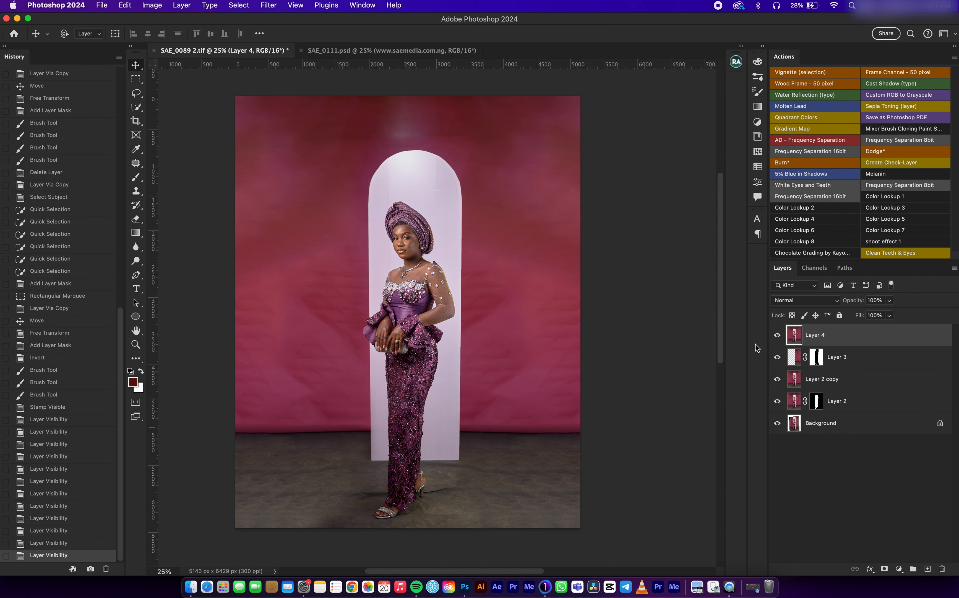
Step: Inspect the stamped composite up close, checking the backdrop, the arch edges and the area around the woman's head and arms
{"action": "key", "text": "super+equal"}
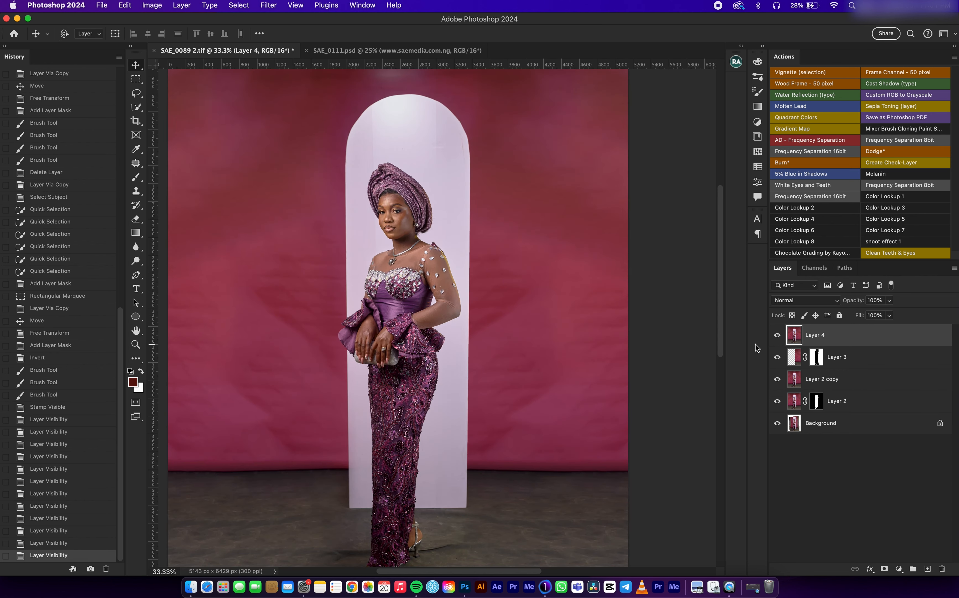
{"action": "left_click_drag", "start_coordinate": [529, 264], "coordinate": [563, 303]}
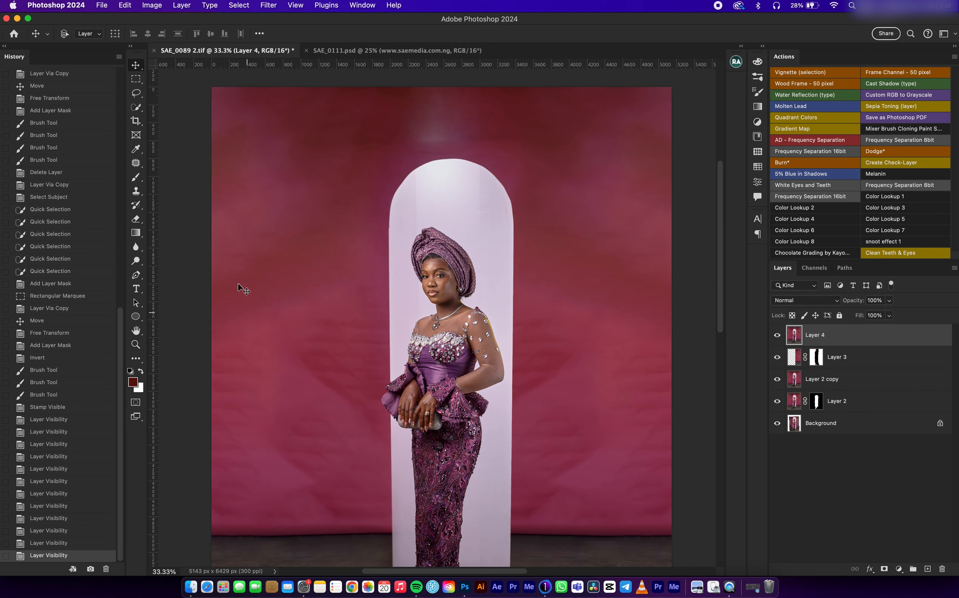
{"action": "left_click_drag", "start_coordinate": [480, 266], "coordinate": [439, 230]}
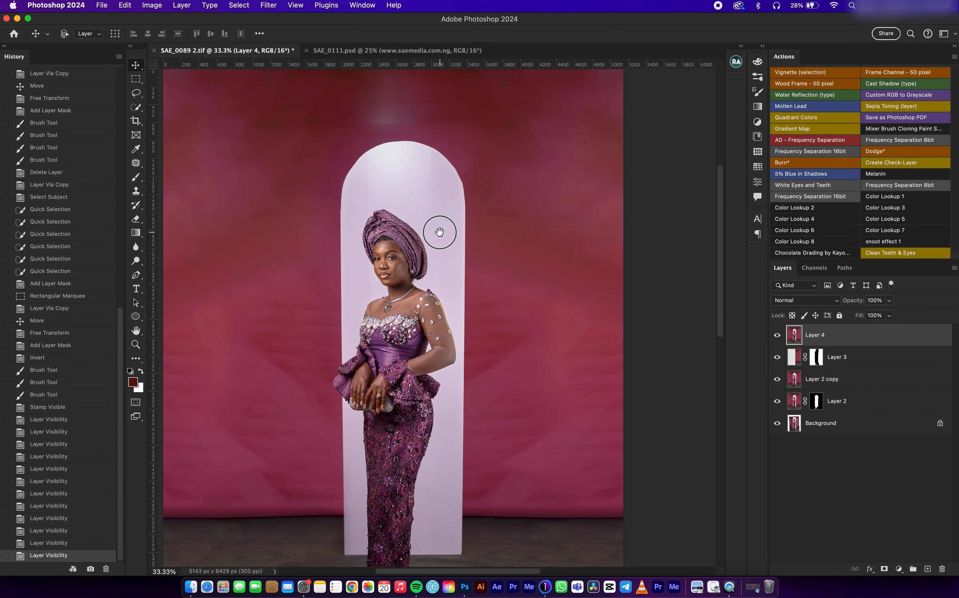
{"action": "key", "text": "super+equal"}
{"action": "key", "text": "super+equal"}
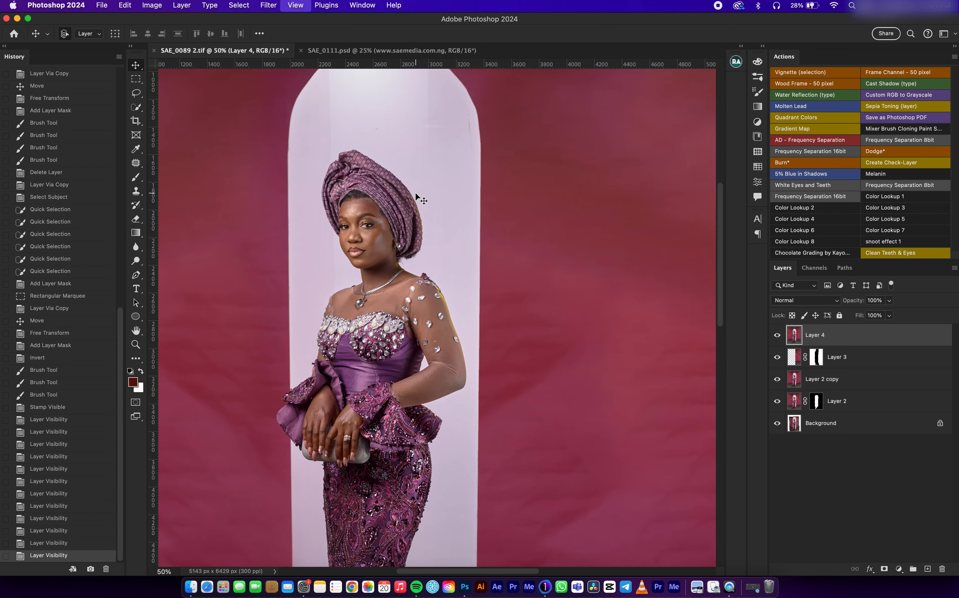
{"action": "left_click_drag", "start_coordinate": [439, 193], "coordinate": [427, 230]}
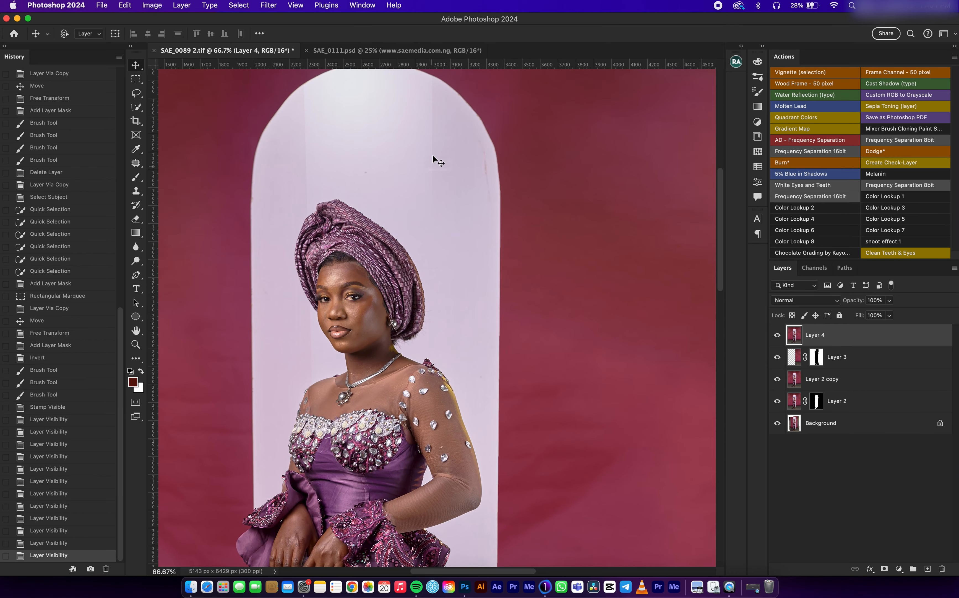
{"action": "key", "text": "super+minus"}
{"action": "key", "text": "super+minus"}
{"action": "key", "text": "super+minus"}
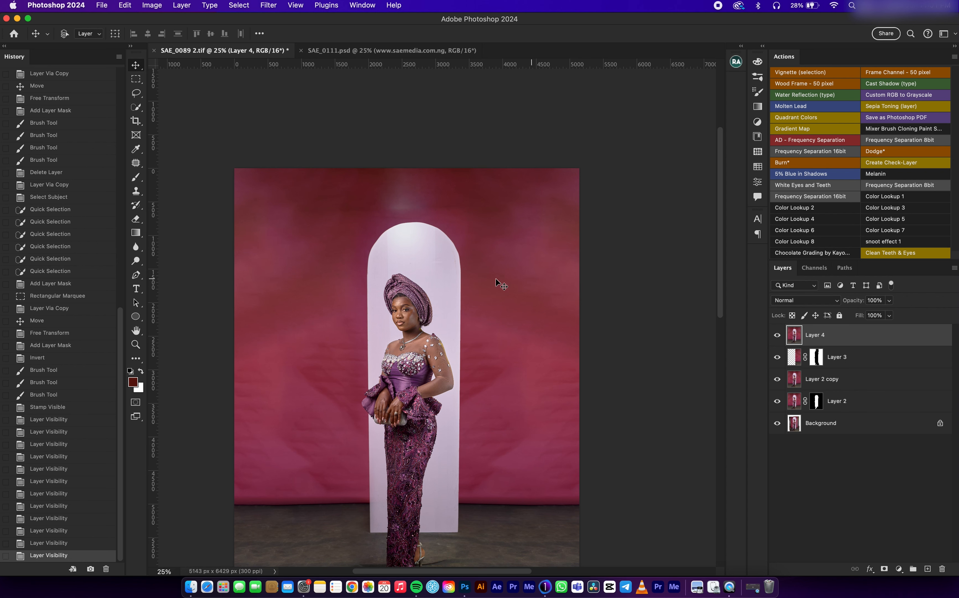
Step: Try painting inside the arch on Layer 4 with a 300 px brush and sampled arch white, using Layer 2's mask as selection, and undo the strokes
{"action": "left_click", "coordinate": [816, 401], "text": "super"}
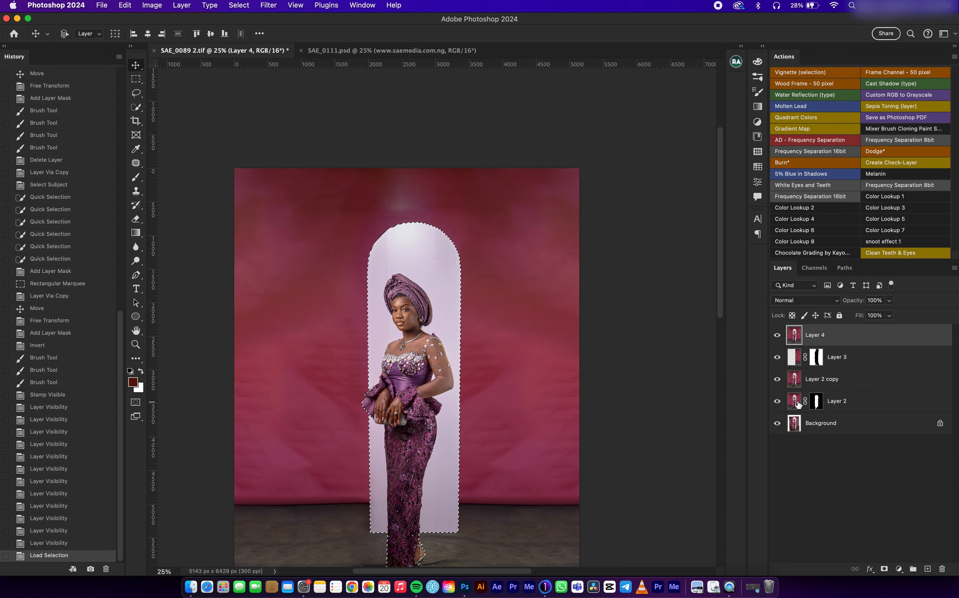
{"action": "key", "text": "super+plus"}
{"action": "key", "text": "super+plus"}
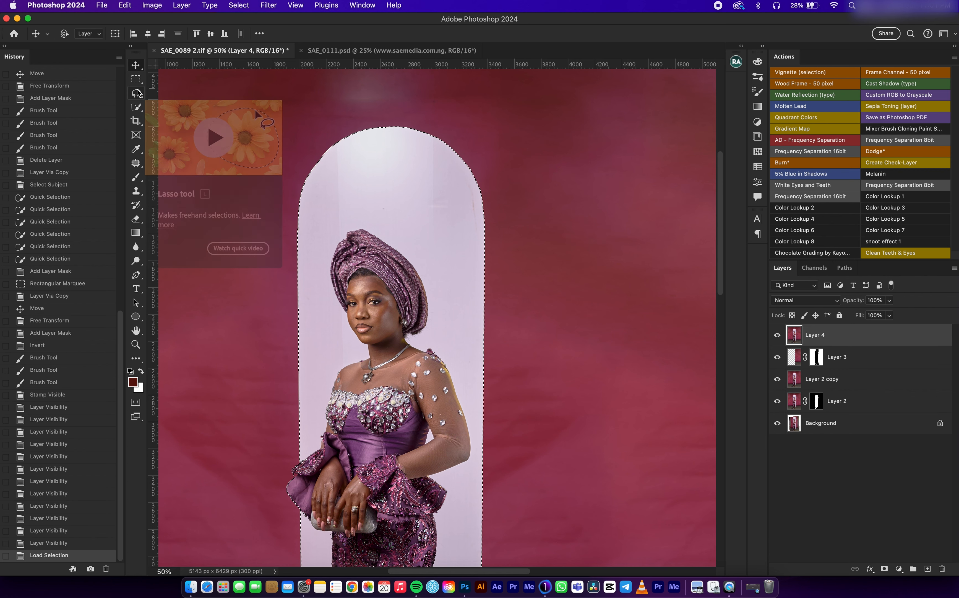
{"action": "key", "text": "b"}
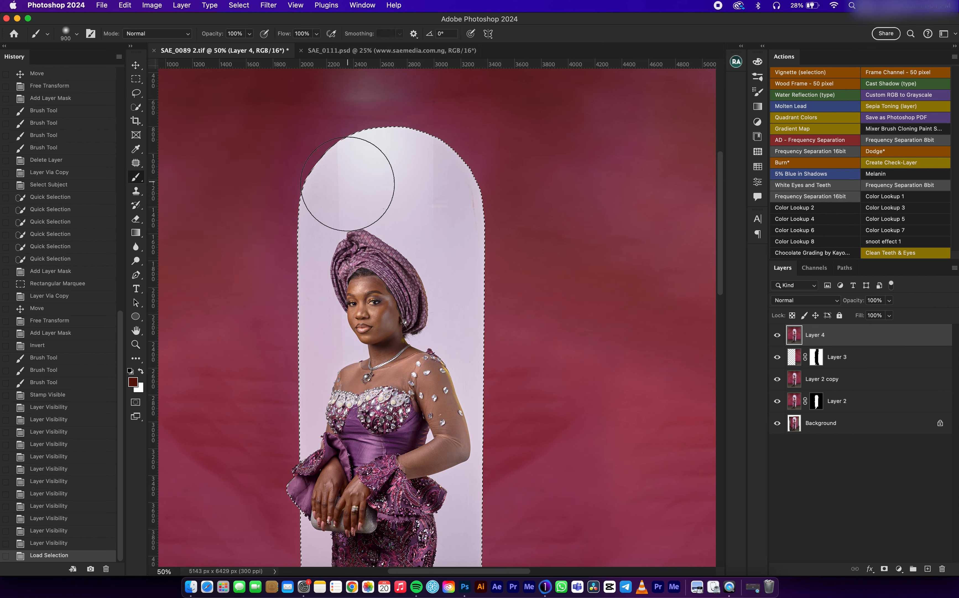
{"action": "key", "text": "bracketleft"}
{"action": "key", "text": "bracketleft"}
{"action": "key", "text": "bracketleft"}
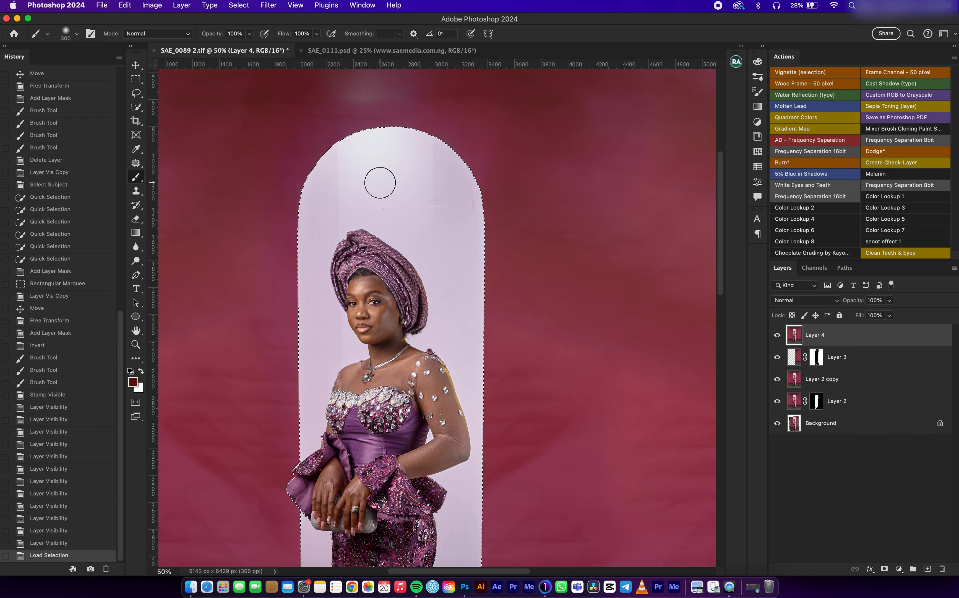
{"action": "left_click", "coordinate": [386, 175], "text": "alt"}
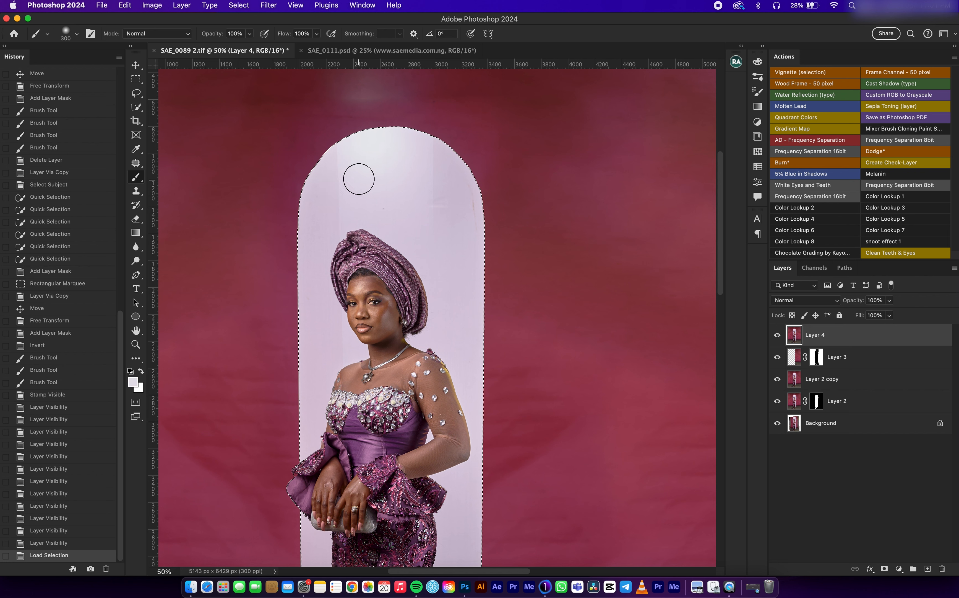
{"action": "mouse_move", "coordinate": [334, 166]}
{"action": "left_mouse_down"}
{"action": "mouse_move", "coordinate": [319, 202]}
{"action": "mouse_move", "coordinate": [331, 202]}
{"action": "mouse_move", "coordinate": [329, 230]}
{"action": "mouse_move", "coordinate": [337, 169]}
{"action": "left_mouse_up"}
{"action": "key", "text": "super+z"}
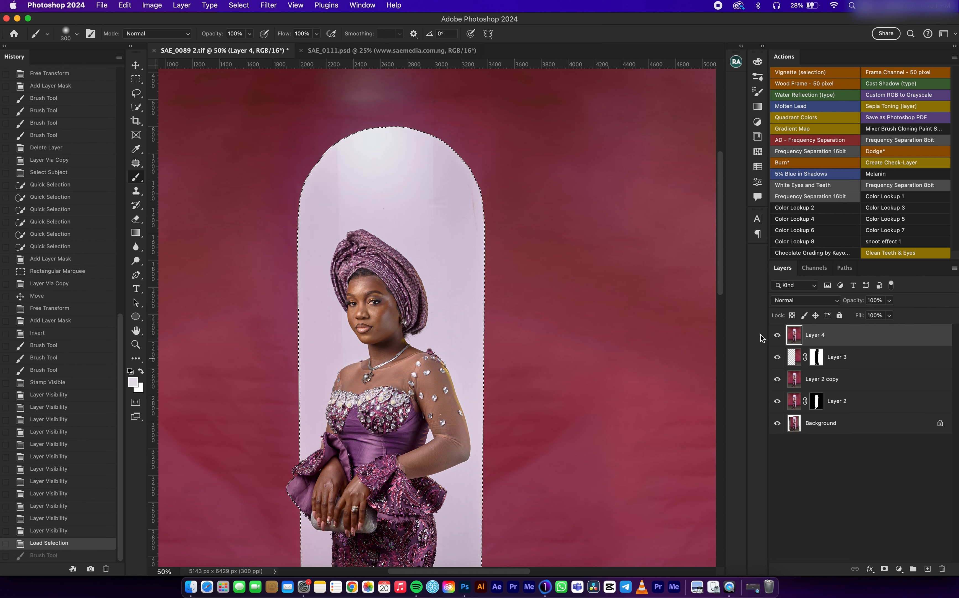
{"action": "mouse_move", "coordinate": [443, 183]}
{"action": "left_mouse_down"}
{"action": "mouse_move", "coordinate": [471, 221]}
{"action": "mouse_move", "coordinate": [392, 157]}
{"action": "mouse_move", "coordinate": [342, 145]}
{"action": "mouse_move", "coordinate": [456, 172]}
{"action": "mouse_move", "coordinate": [442, 191]}
{"action": "mouse_move", "coordinate": [456, 223]}
{"action": "mouse_move", "coordinate": [479, 207]}
{"action": "left_mouse_up"}
{"action": "key", "text": "super+z"}
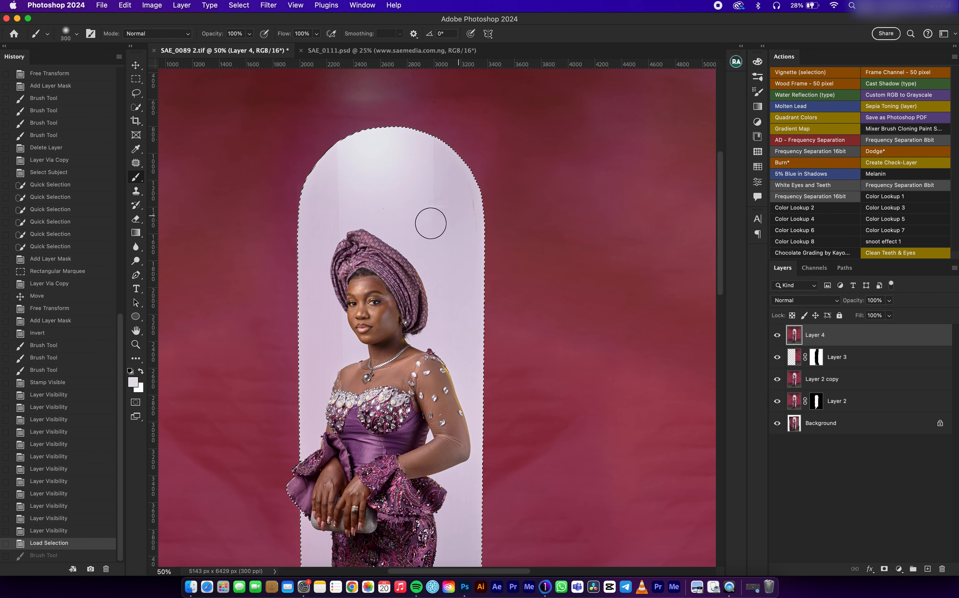
Step: Try sampling the arch's lilac tone beside the woman, clearing the arch selection and selecting her with Select Subject
{"action": "left_click", "coordinate": [401, 171], "text": "alt"}
{"action": "scroll", "coordinate": [441, 275], "scroll_direction": "down", "scroll_amount": 10}
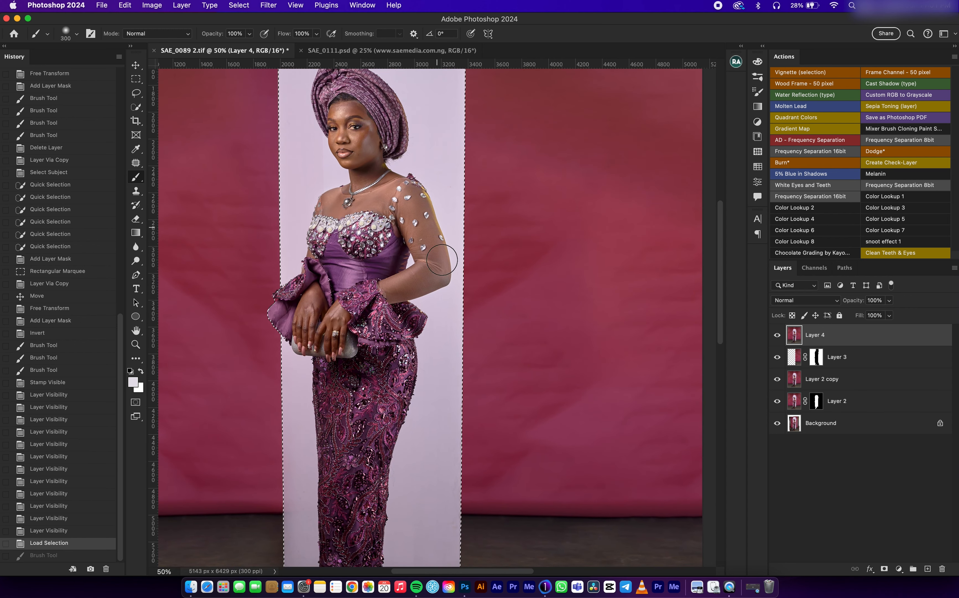
{"action": "left_click_drag", "start_coordinate": [435, 131], "coordinate": [435, 136], "text": "super"}
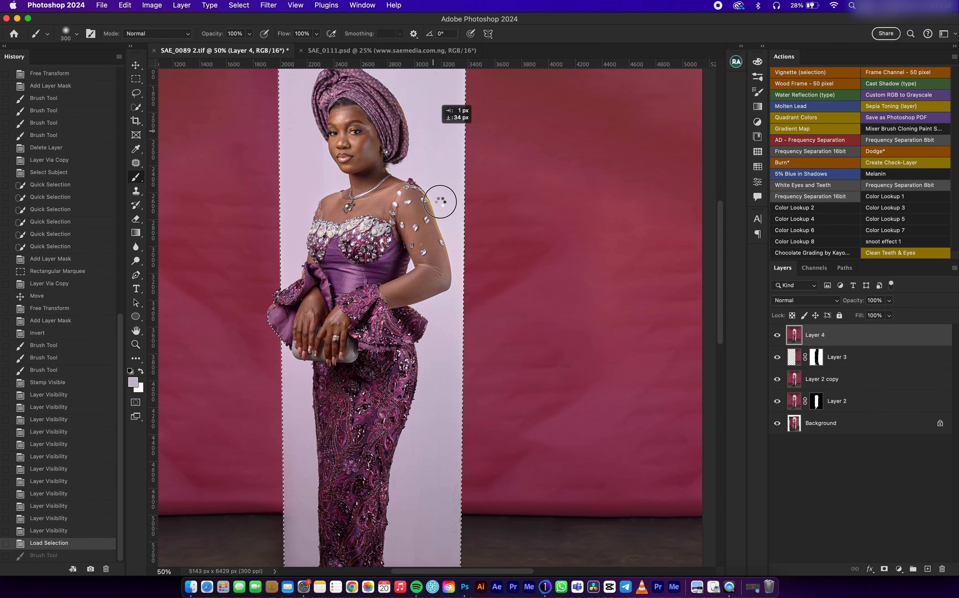
{"action": "scroll", "coordinate": [440, 193], "scroll_direction": "up", "scroll_amount": 1}
{"action": "key", "text": "super+d"}
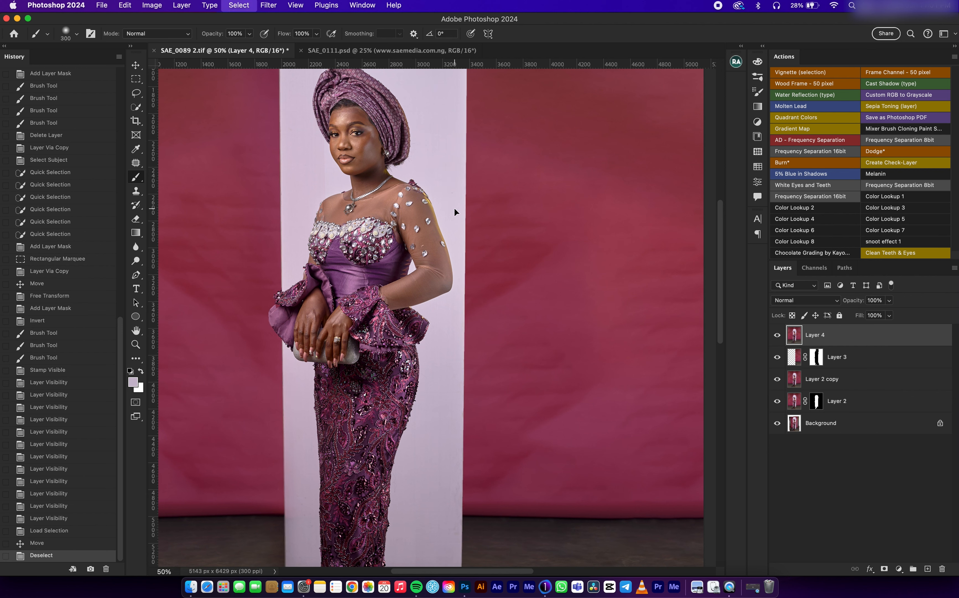
{"action": "left_click", "coordinate": [758, 181]}
{"action": "left_click", "coordinate": [659, 242]}
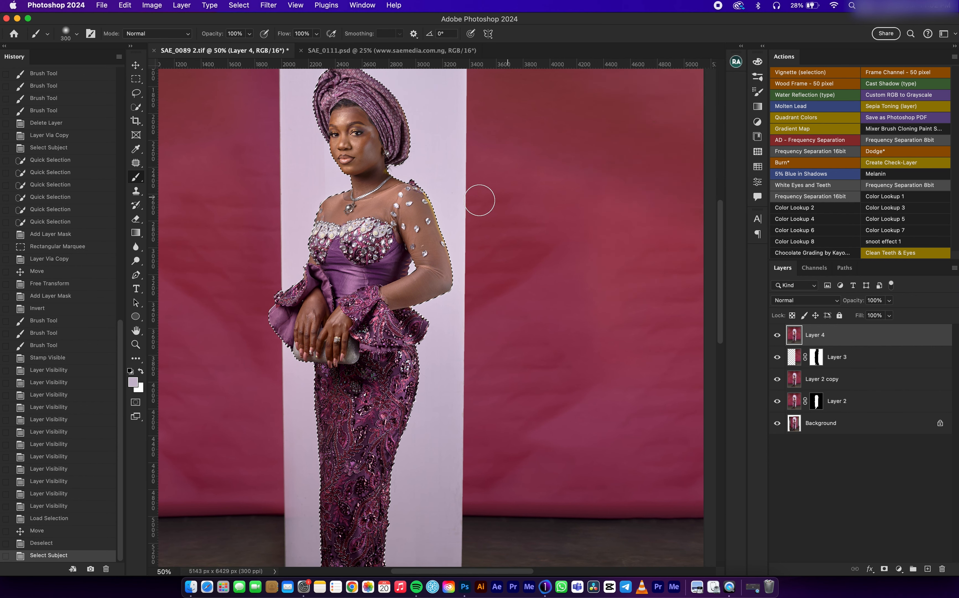
{"action": "left_click_drag", "start_coordinate": [452, 176], "coordinate": [460, 247]}
{"action": "left_click_drag", "start_coordinate": [414, 168], "coordinate": [414, 207]}
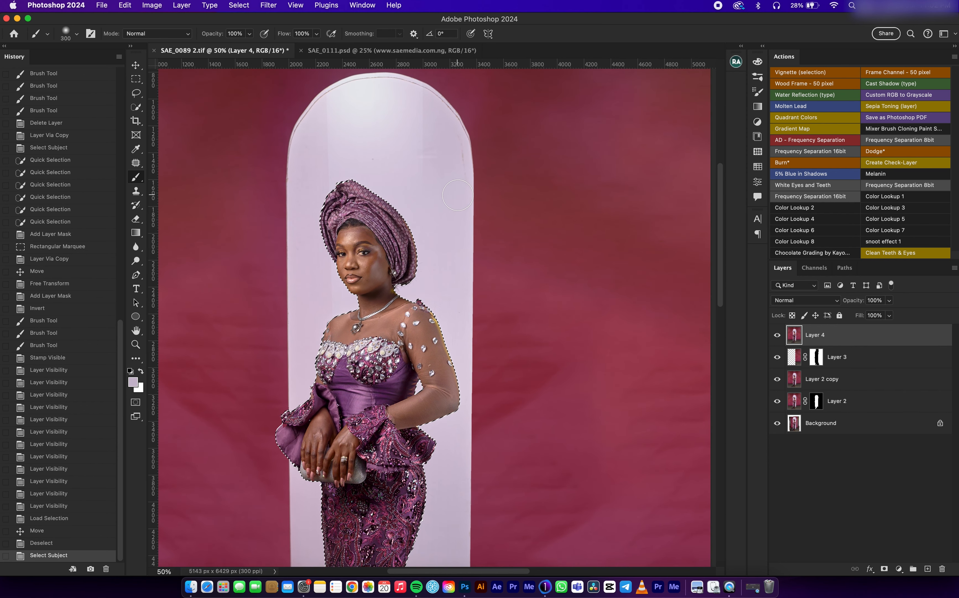
Step: Undo the subject selection, the deselection and the accidental move on Layer 4, and clear the arch selection
{"action": "key", "text": "super+z"}
{"action": "key", "text": "super+z"}
{"action": "key", "text": "super+z"}
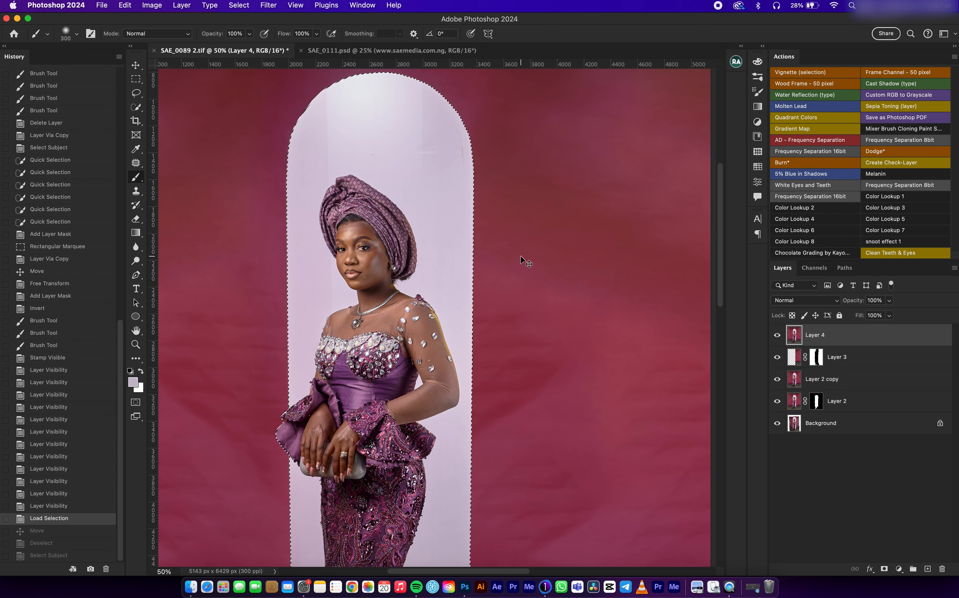
{"action": "key", "text": "super+d"}
Step: Select the woman on Layer 4 with Select Subject and copy her to a new layer
{"action": "key", "text": "super+minus"}
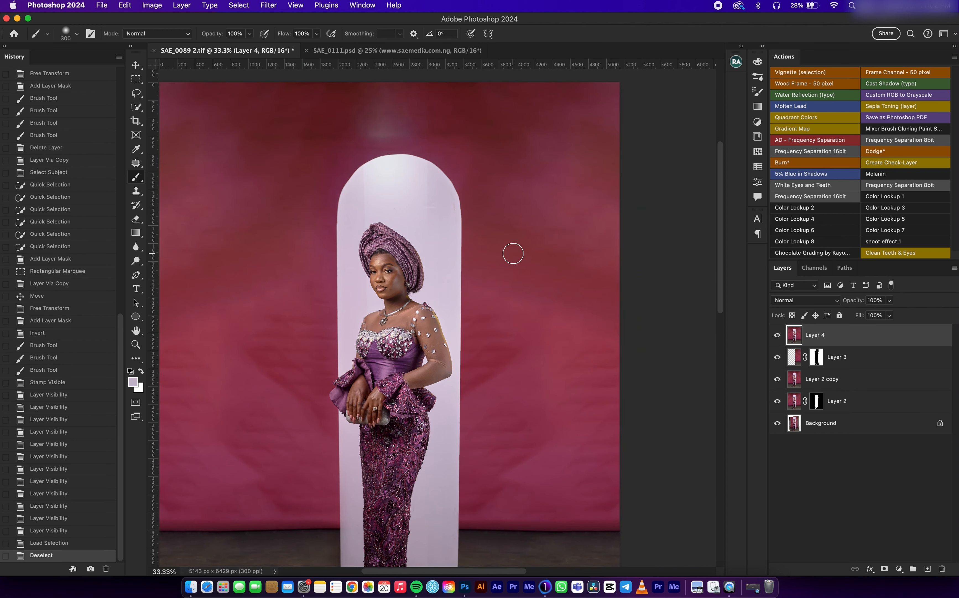
{"action": "scroll", "coordinate": [424, 262], "scroll_direction": "down", "scroll_amount": 3}
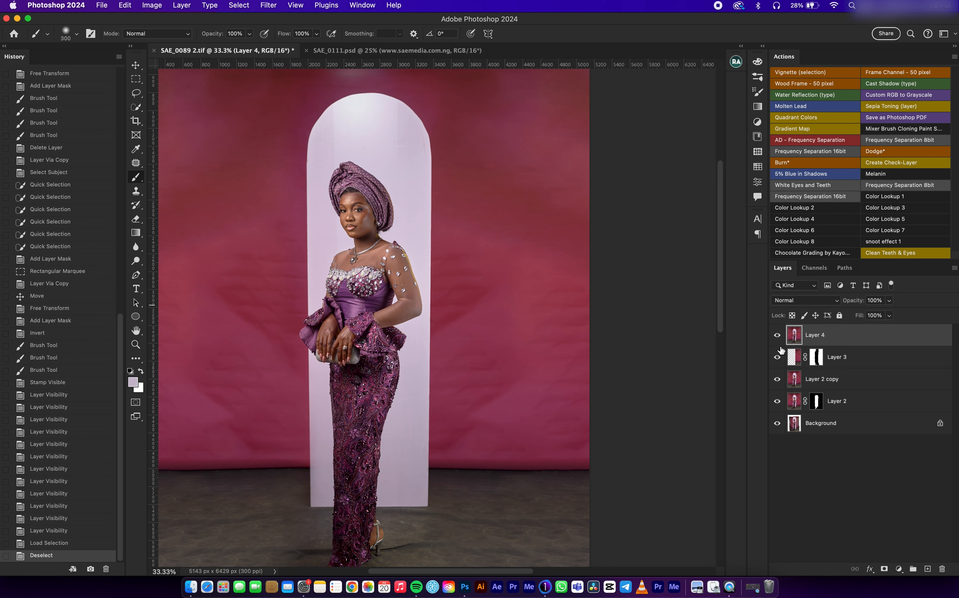
{"action": "left_click", "coordinate": [757, 183]}
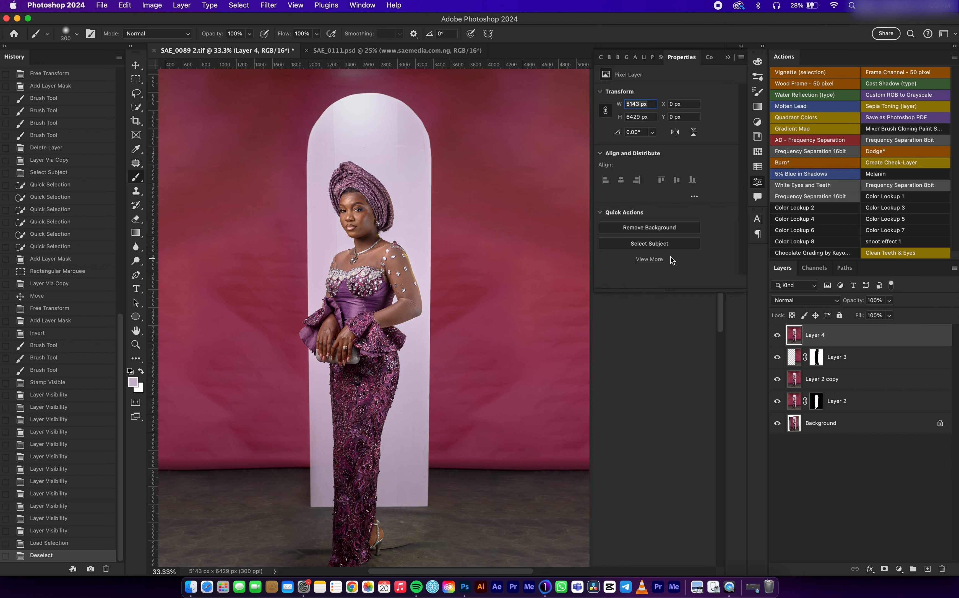
{"action": "left_click", "coordinate": [657, 246]}
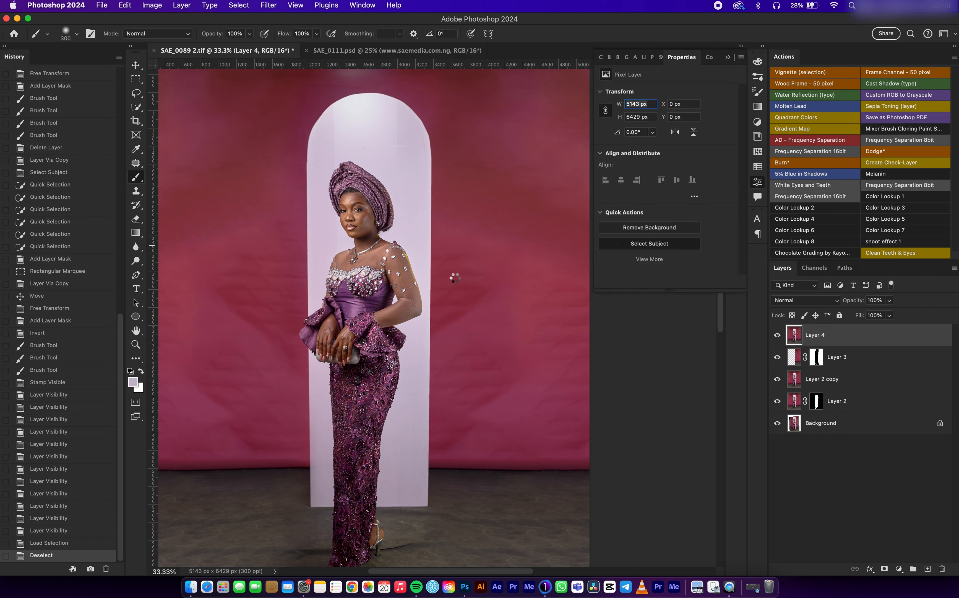
{"action": "left_click_drag", "start_coordinate": [446, 260], "coordinate": [494, 253]}
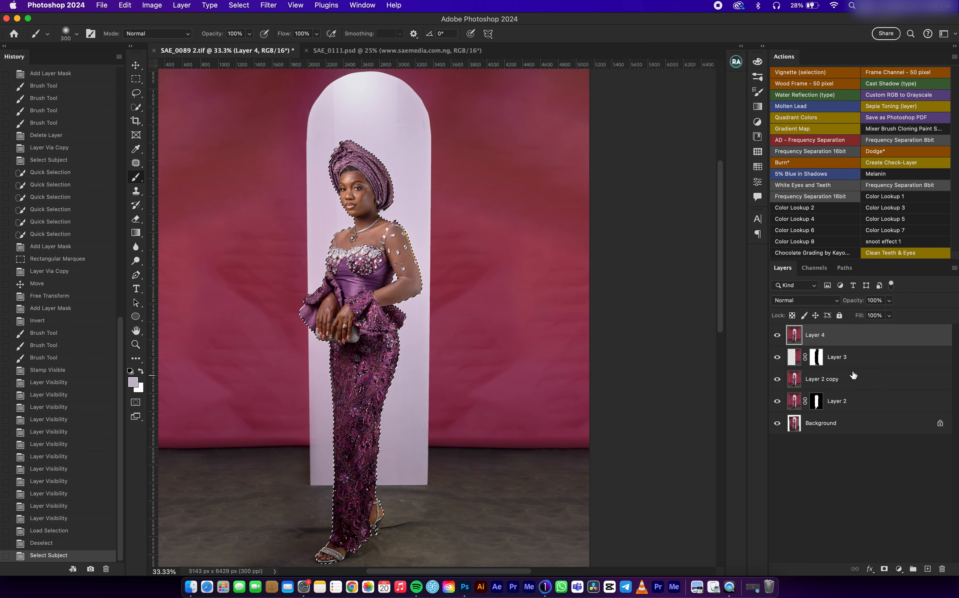
{"action": "key", "text": "super+j"}
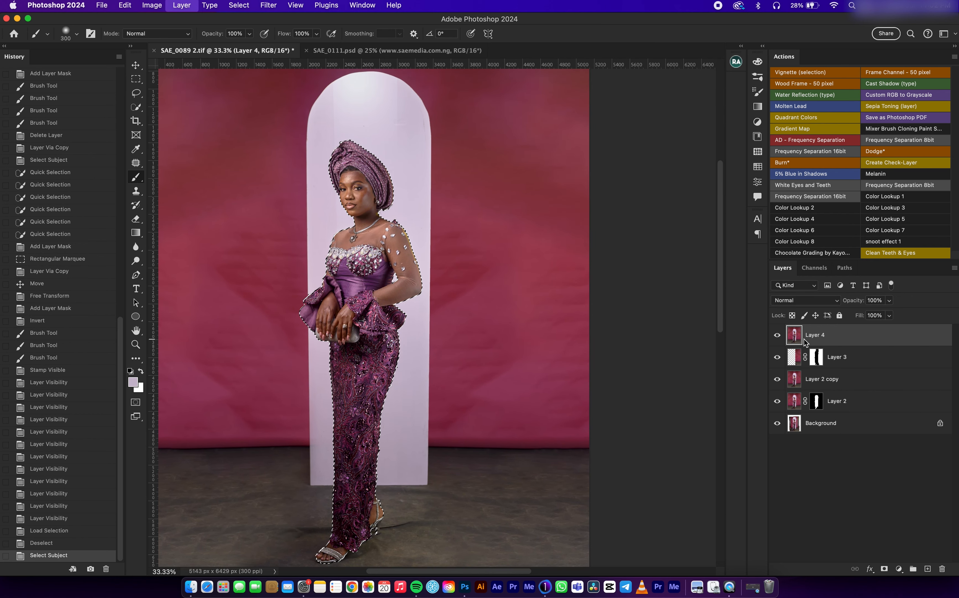
Step: Duplicate Layer 4 beneath the cut-out of the woman and rename the duplicate "Edite"
{"action": "left_click", "coordinate": [824, 360]}
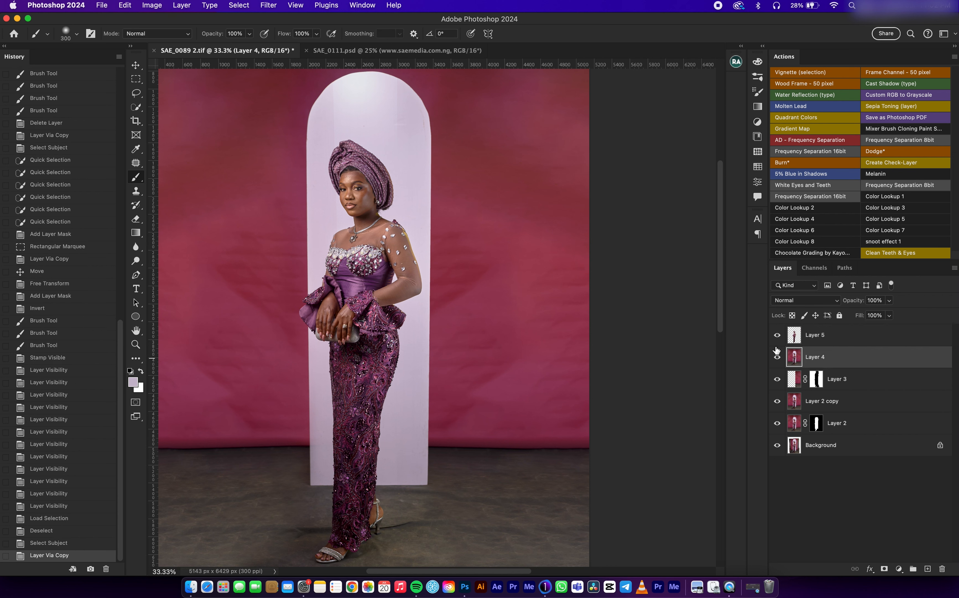
{"action": "key", "text": "super+j"}
{"action": "double_click", "coordinate": [818, 361]}
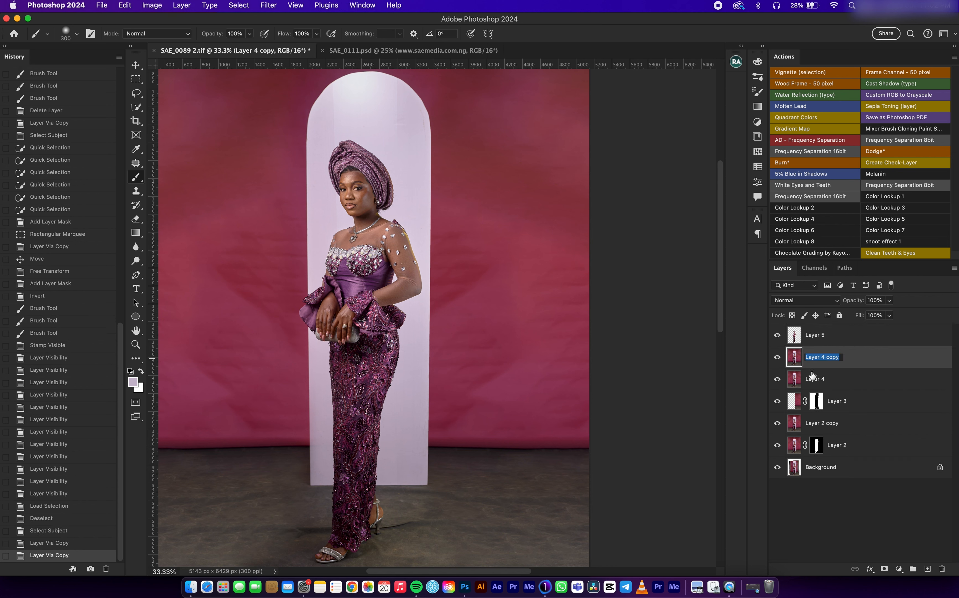
{"action": "type", "text": "Edite"}
{"action": "key", "text": "Return"}
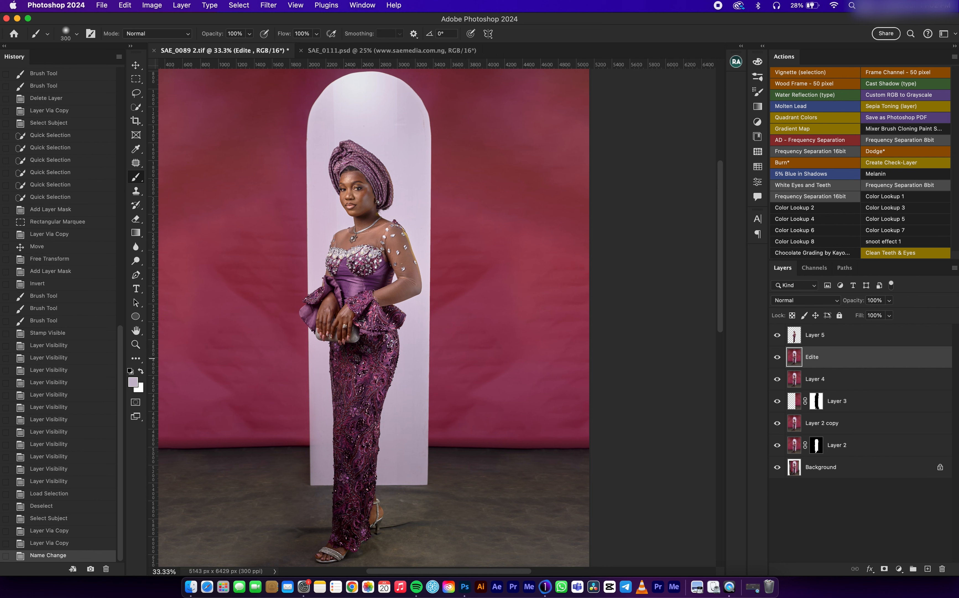
Step: Merge Layer 4, Layer 3 and Layer 2 copy into one layer
{"action": "left_click", "coordinate": [843, 427], "text": "shift"}
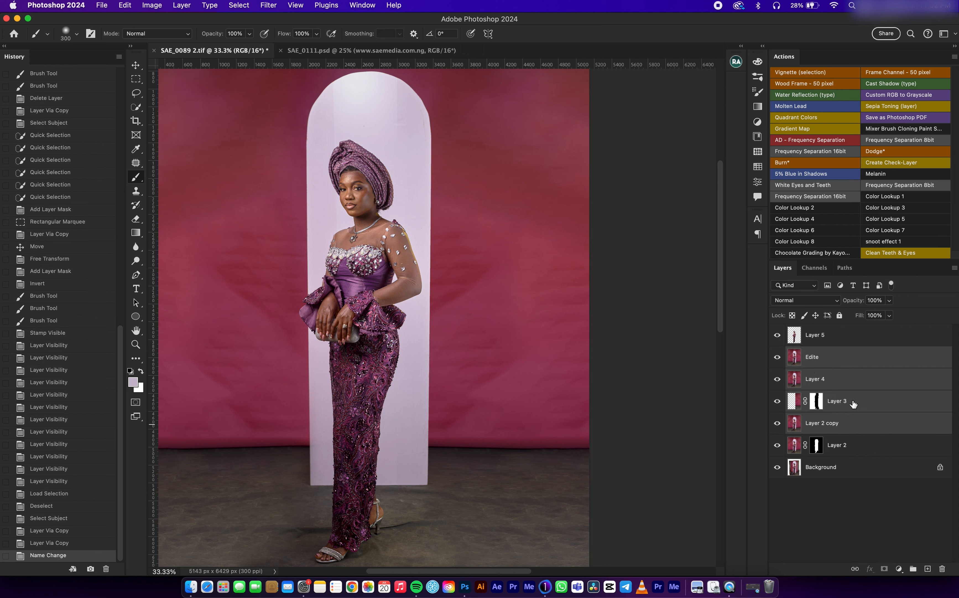
{"action": "left_click", "coordinate": [851, 386]}
{"action": "left_click", "coordinate": [827, 419], "text": "shift"}
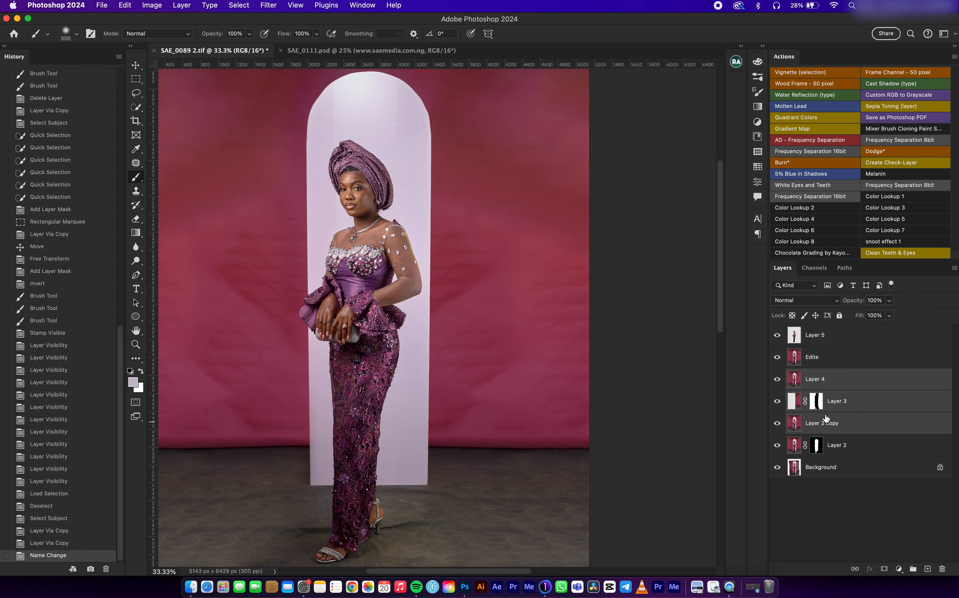
{"action": "right_click", "coordinate": [851, 385]}
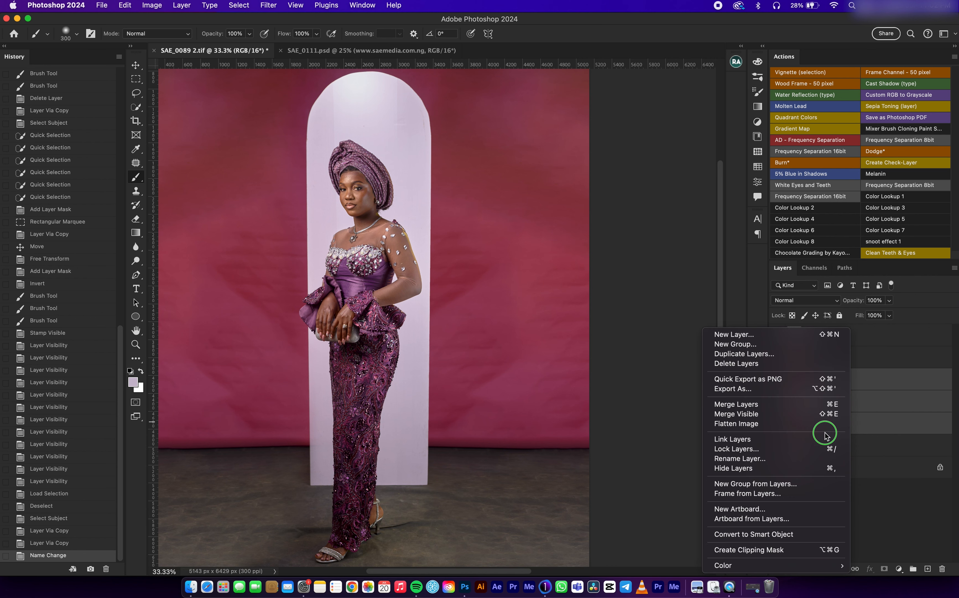
{"action": "left_click", "coordinate": [811, 404]}
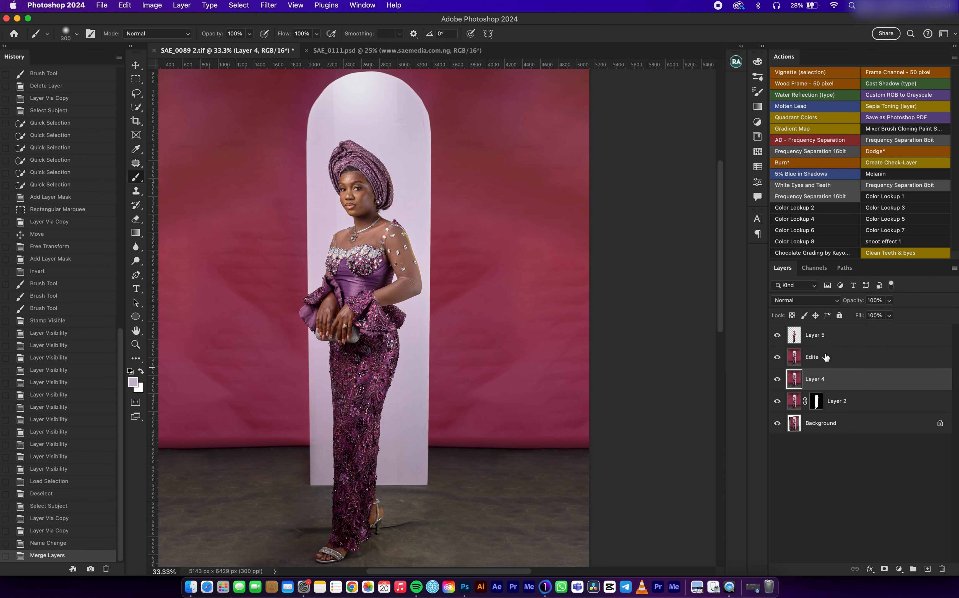
Step: Correct the name of the "Edite" layer to "Edited"
{"action": "left_click", "coordinate": [816, 363]}
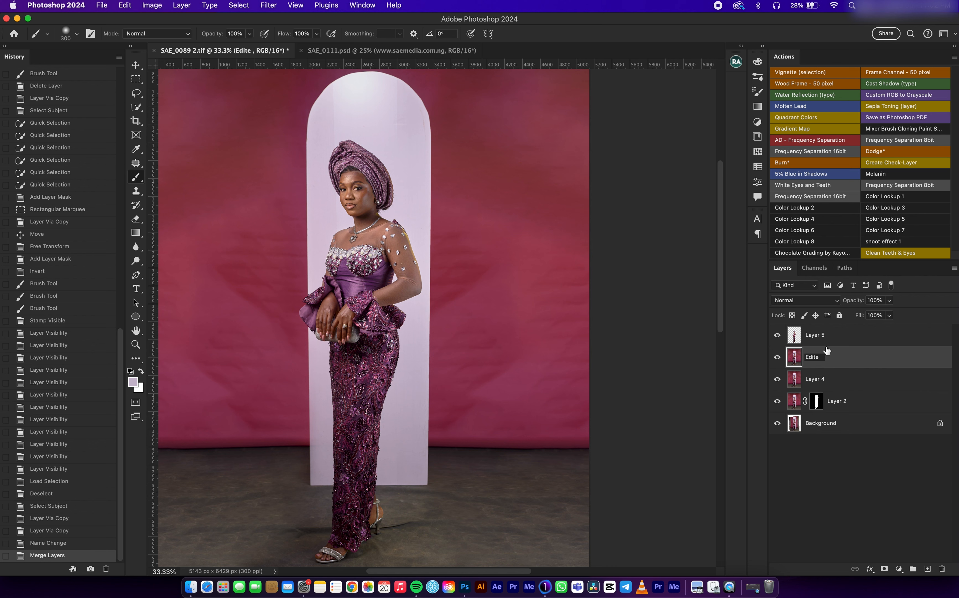
{"action": "type", "text": "d"}
{"action": "key", "text": "Return"}
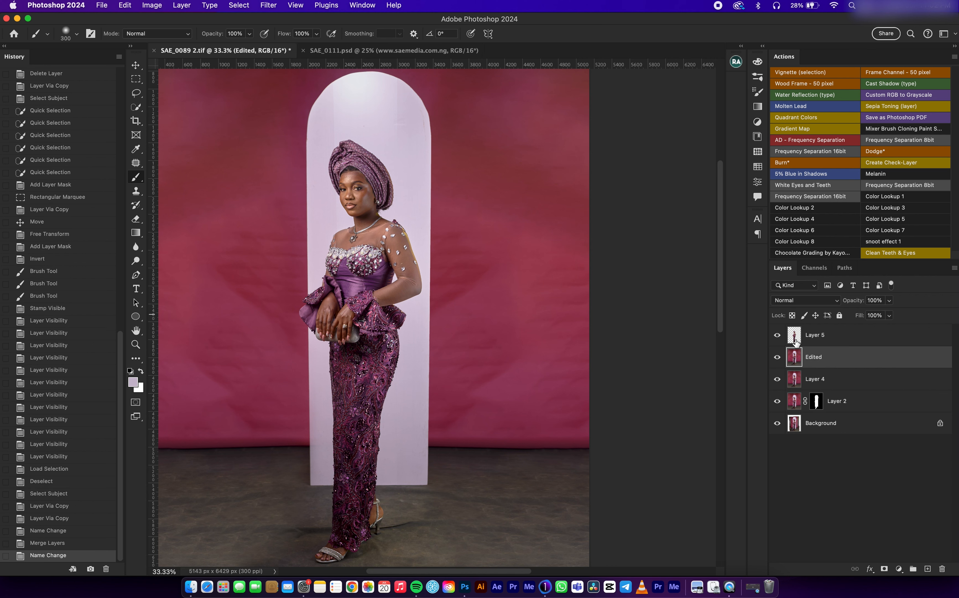
Step: Load Layer 2's mask as a selection, paint the arch on the Edited layer with its sampled pale lilac, and deselect
{"action": "left_click", "coordinate": [817, 400], "text": "super"}
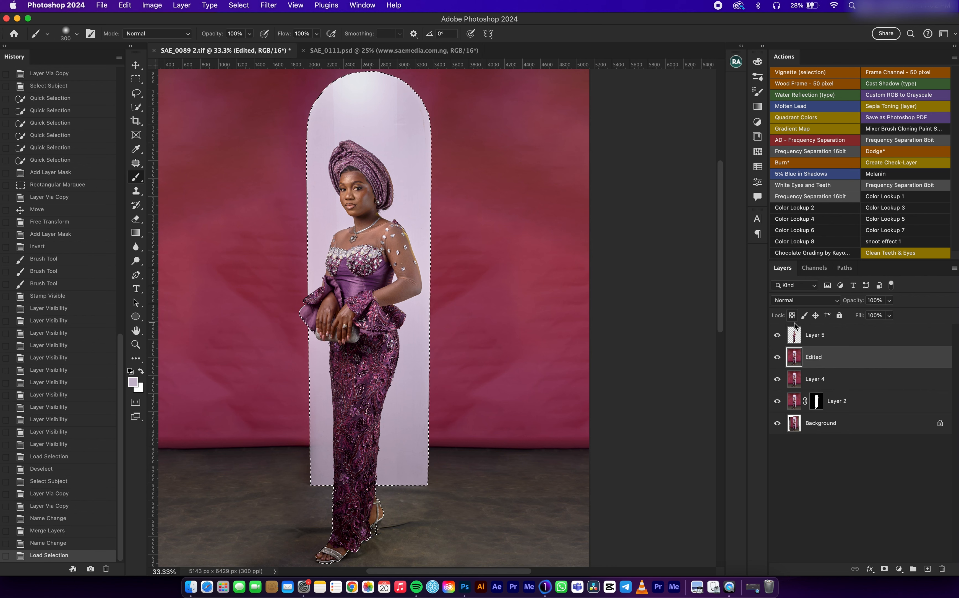
{"action": "left_click", "coordinate": [800, 344]}
{"action": "left_click", "coordinate": [814, 356]}
{"action": "left_click_drag", "start_coordinate": [332, 118], "coordinate": [351, 109]}
{"action": "key", "text": "super+z"}
{"action": "left_click", "coordinate": [358, 100], "text": "alt"}
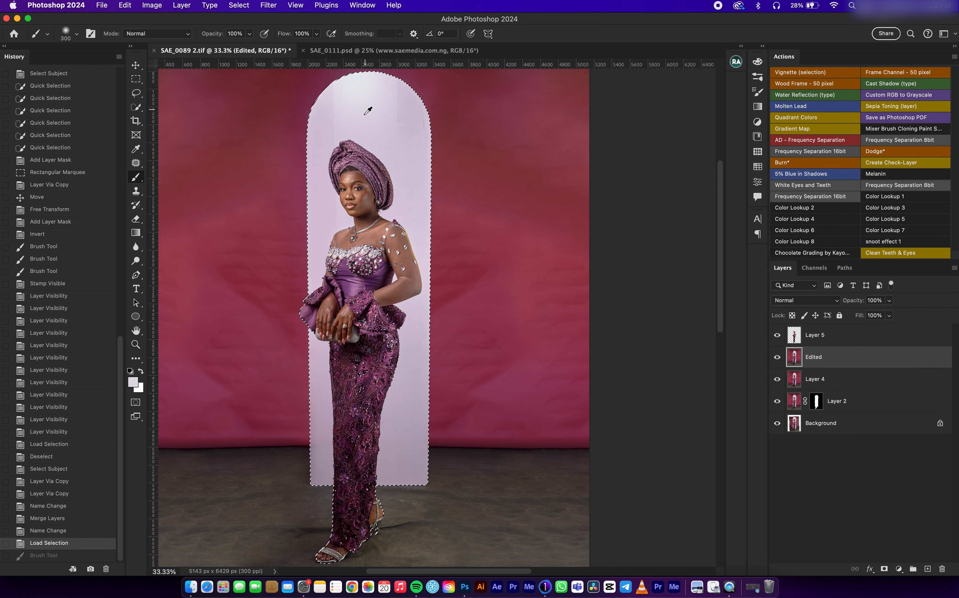
{"action": "mouse_move", "coordinate": [317, 167]}
{"action": "left_mouse_down"}
{"action": "mouse_move", "coordinate": [323, 212]}
{"action": "mouse_move", "coordinate": [333, 153]}
{"action": "mouse_move", "coordinate": [353, 219]}
{"action": "mouse_move", "coordinate": [353, 121]}
{"action": "mouse_move", "coordinate": [378, 128]}
{"action": "mouse_move", "coordinate": [392, 103]}
{"action": "mouse_move", "coordinate": [407, 213]}
{"action": "mouse_move", "coordinate": [402, 79]}
{"action": "mouse_move", "coordinate": [434, 184]}
{"action": "mouse_move", "coordinate": [432, 245]}
{"action": "mouse_move", "coordinate": [423, 225]}
{"action": "mouse_move", "coordinate": [417, 246]}
{"action": "mouse_move", "coordinate": [418, 464]}
{"action": "mouse_move", "coordinate": [409, 412]}
{"action": "mouse_move", "coordinate": [402, 445]}
{"action": "mouse_move", "coordinate": [394, 303]}
{"action": "mouse_move", "coordinate": [387, 469]}
{"action": "mouse_move", "coordinate": [391, 457]}
{"action": "mouse_move", "coordinate": [398, 476]}
{"action": "mouse_move", "coordinate": [367, 334]}
{"action": "mouse_move", "coordinate": [342, 411]}
{"action": "mouse_move", "coordinate": [325, 408]}
{"action": "mouse_move", "coordinate": [319, 123]}
{"action": "mouse_move", "coordinate": [327, 110]}
{"action": "mouse_move", "coordinate": [377, 105]}
{"action": "mouse_move", "coordinate": [420, 183]}
{"action": "mouse_move", "coordinate": [419, 469]}
{"action": "mouse_move", "coordinate": [338, 495]}
{"action": "mouse_move", "coordinate": [315, 484]}
{"action": "mouse_move", "coordinate": [338, 278]}
{"action": "mouse_move", "coordinate": [331, 95]}
{"action": "mouse_move", "coordinate": [388, 65]}
{"action": "mouse_move", "coordinate": [418, 214]}
{"action": "mouse_move", "coordinate": [419, 477]}
{"action": "mouse_move", "coordinate": [416, 65]}
{"action": "mouse_move", "coordinate": [369, 76]}
{"action": "mouse_move", "coordinate": [317, 130]}
{"action": "mouse_move", "coordinate": [307, 165]}
{"action": "mouse_move", "coordinate": [309, 372]}
{"action": "mouse_move", "coordinate": [326, 480]}
{"action": "mouse_move", "coordinate": [405, 362]}
{"action": "mouse_move", "coordinate": [386, 417]}
{"action": "mouse_move", "coordinate": [432, 432]}
{"action": "left_mouse_up"}
{"action": "key", "text": "super+d"}
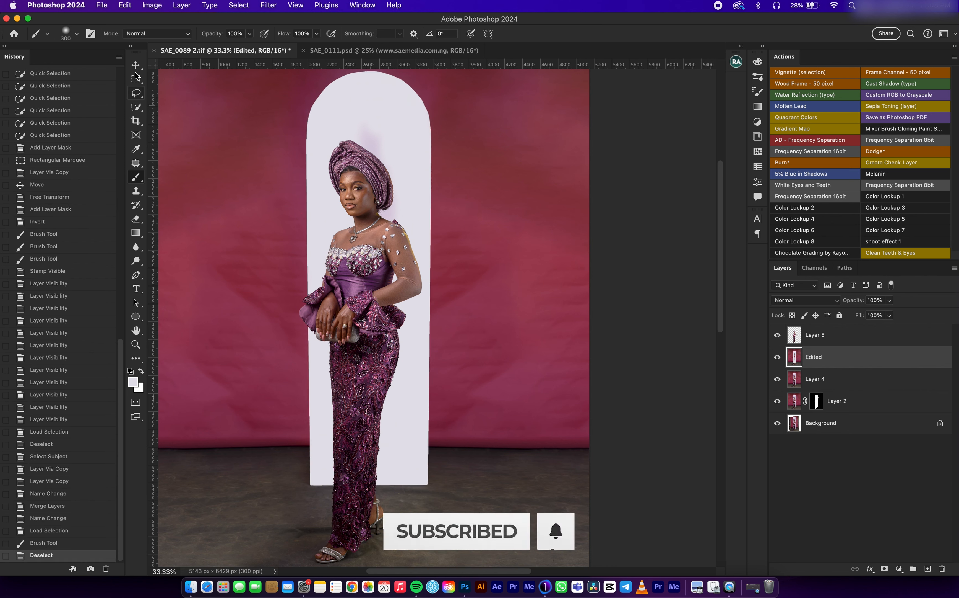
Step: Check the Edited layer against the layers below and brush out the darker halo around the headwrap and neck
{"action": "key", "text": "v"}
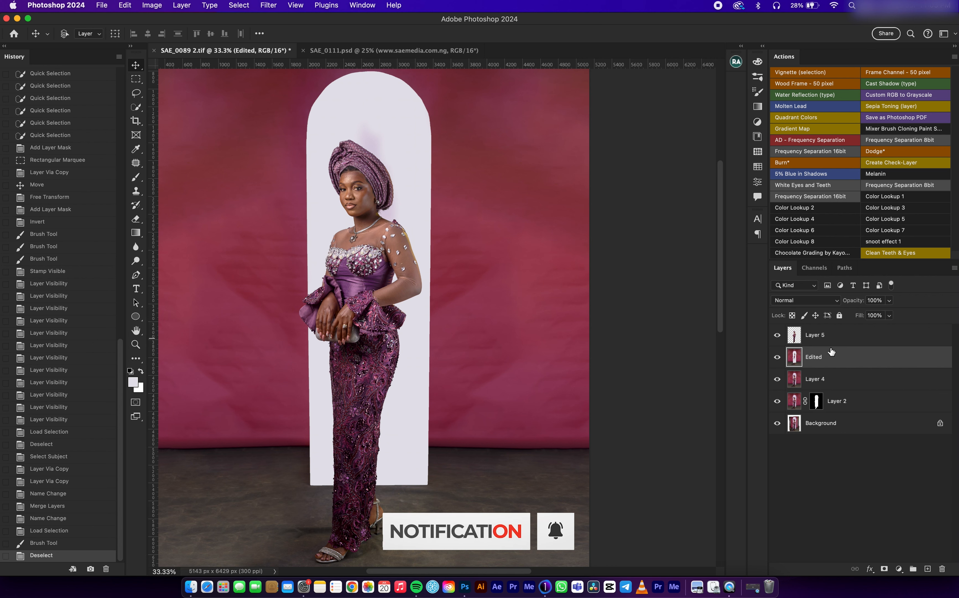
{"action": "left_click", "coordinate": [777, 356]}
{"action": "left_click", "coordinate": [777, 357]}
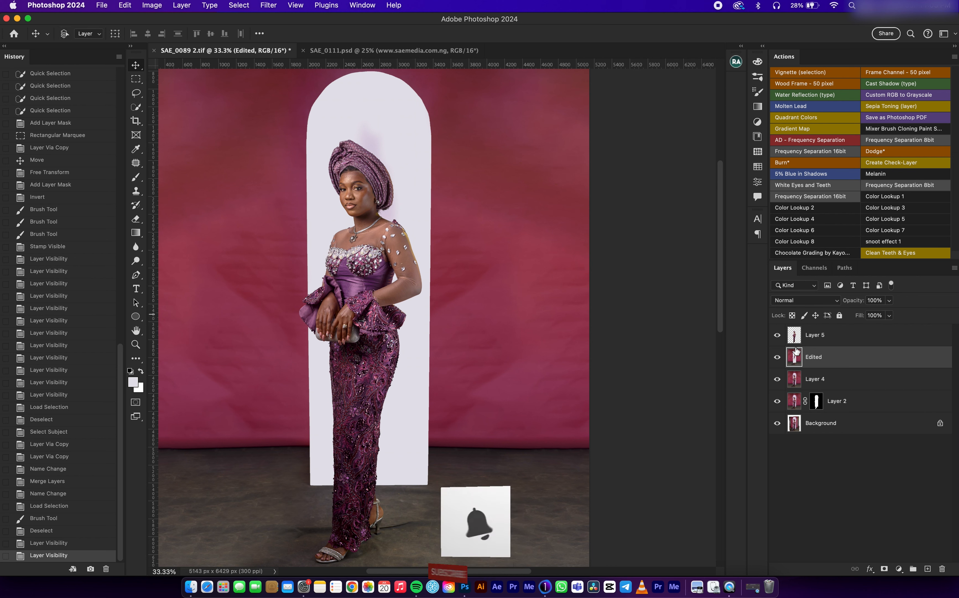
{"action": "key", "text": "b"}
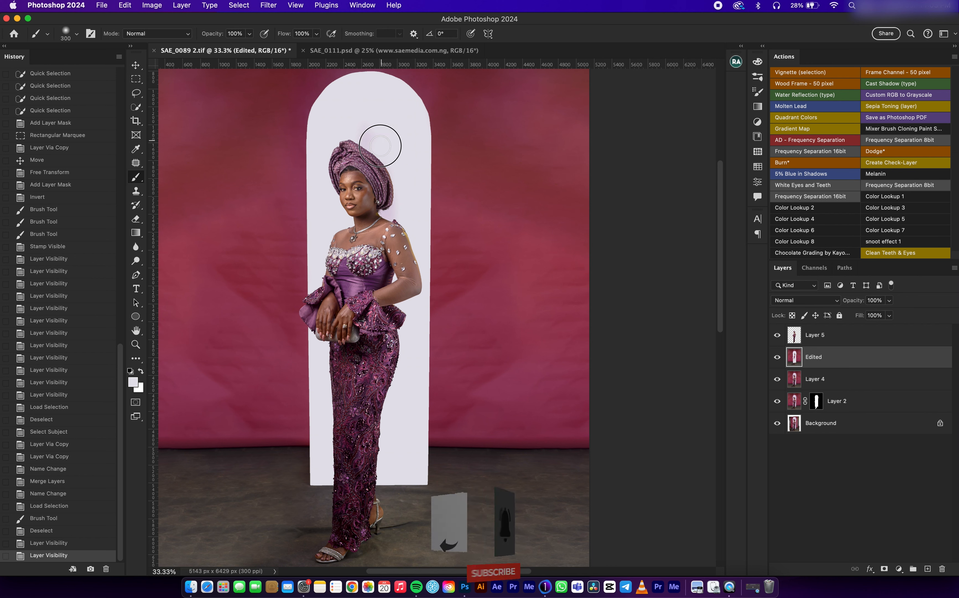
{"action": "mouse_move", "coordinate": [342, 138]}
{"action": "left_mouse_down"}
{"action": "mouse_move", "coordinate": [386, 170]}
{"action": "mouse_move", "coordinate": [394, 218]}
{"action": "left_mouse_up"}
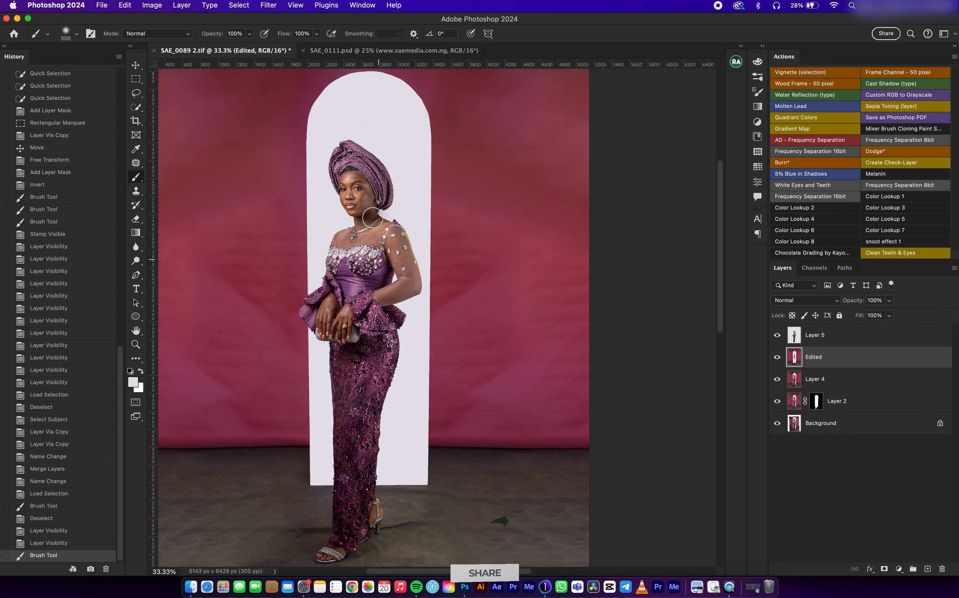
Step: Toggle the visibility of Layer 5 and Layer 4 to check how the cut-out and the repainted arch fit together
{"action": "left_click", "coordinate": [136, 65]}
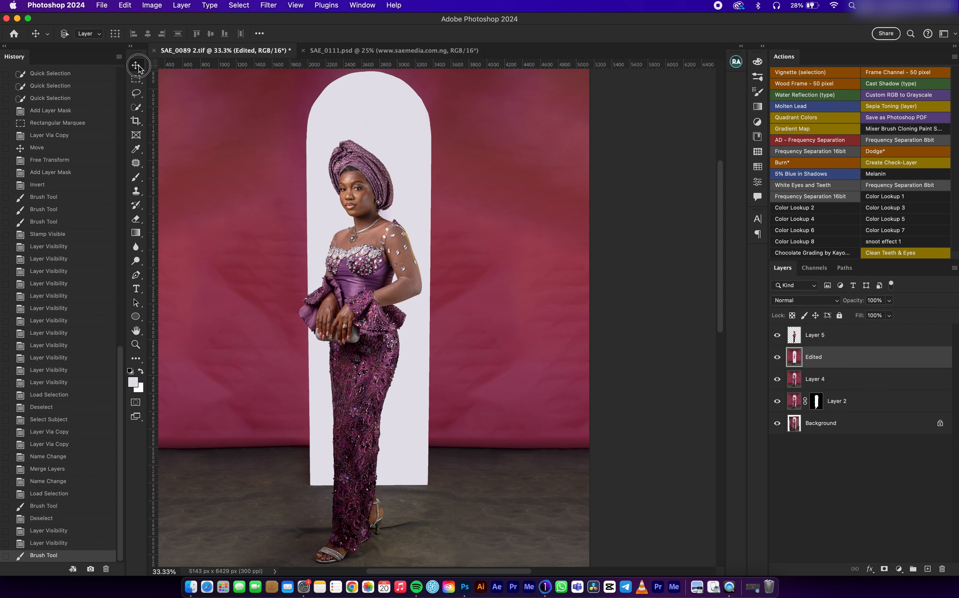
{"action": "left_click", "coordinate": [777, 334]}
{"action": "left_click", "coordinate": [777, 334]}
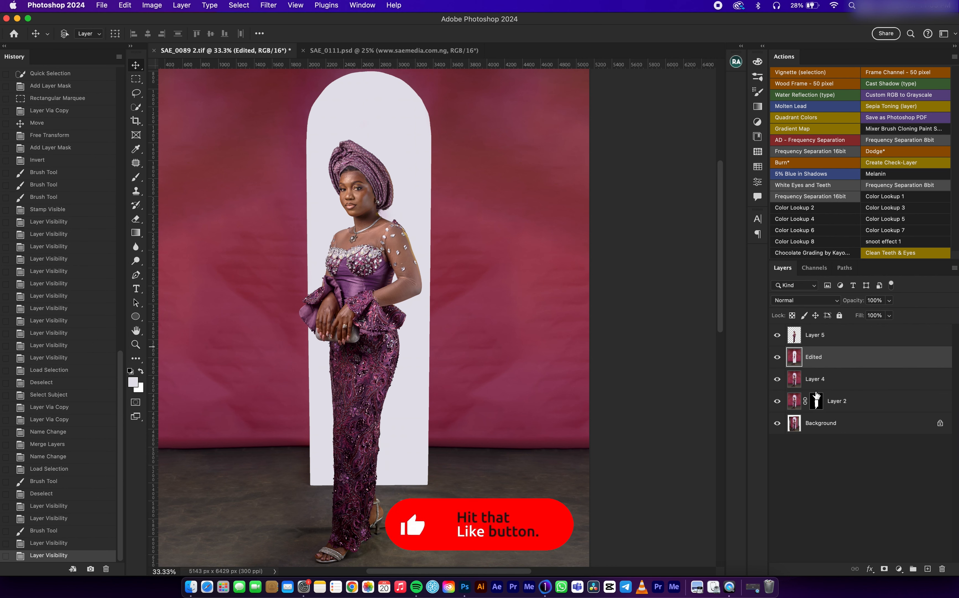
{"action": "left_click", "coordinate": [778, 380], "text": "alt"}
{"action": "left_click", "coordinate": [778, 382], "text": "alt"}
{"action": "left_click", "coordinate": [779, 381], "text": "alt"}
{"action": "left_click", "coordinate": [779, 381], "text": "alt"}
{"action": "key", "text": "super+minus"}
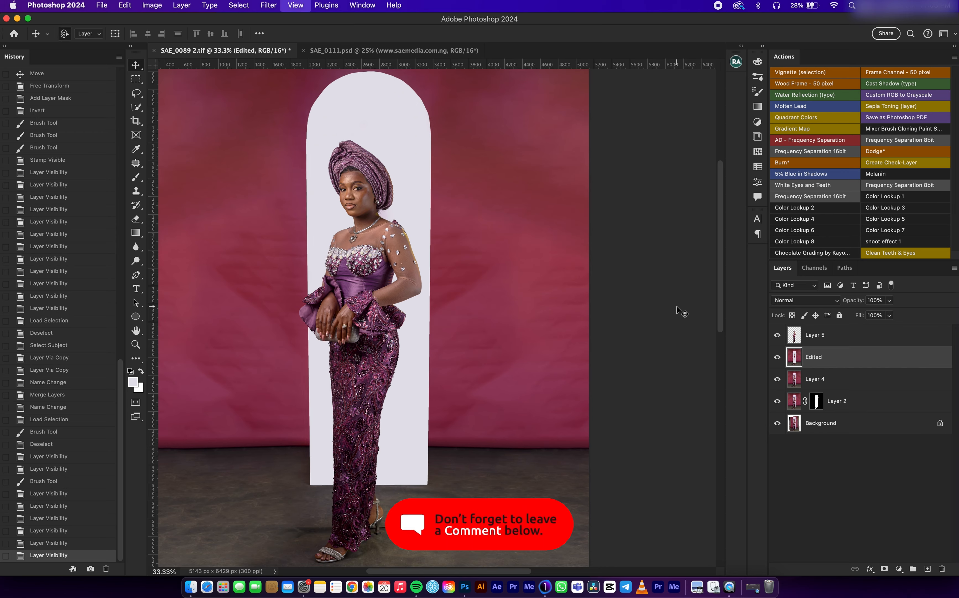
Step: Stamp all visible layers into a new layer above Layer 5 and name it "Painting"
{"action": "left_click", "coordinate": [839, 341], "text": "shift"}
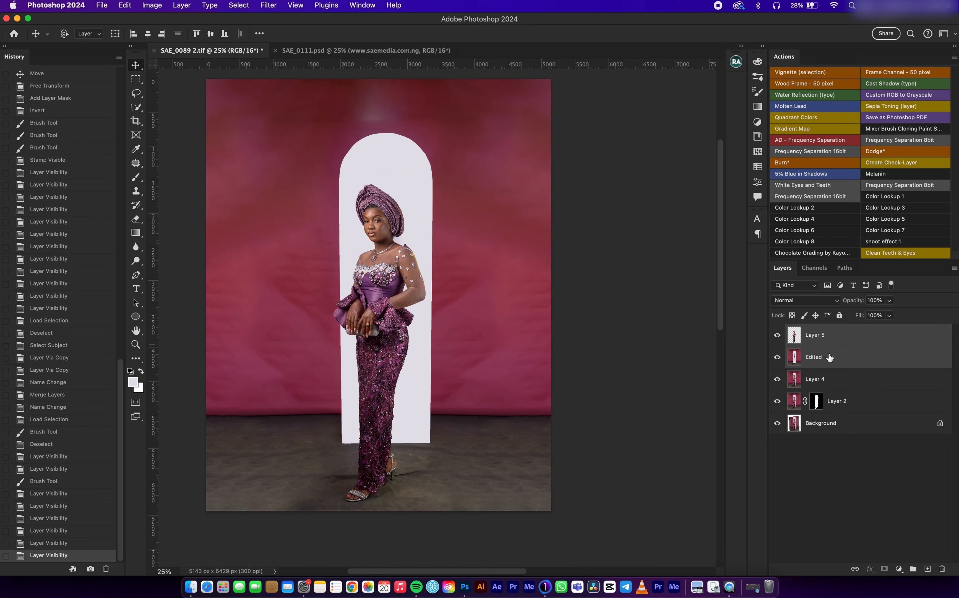
{"action": "left_click", "coordinate": [845, 335]}
{"action": "key", "text": "super+alt+shift+e"}
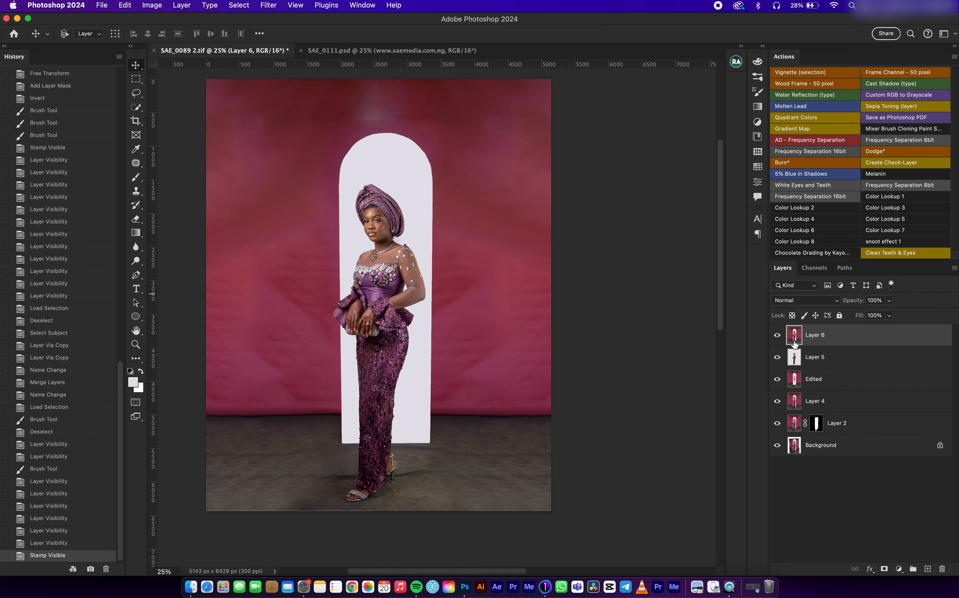
{"action": "double_click", "coordinate": [815, 336]}
{"action": "key", "text": "Return"}
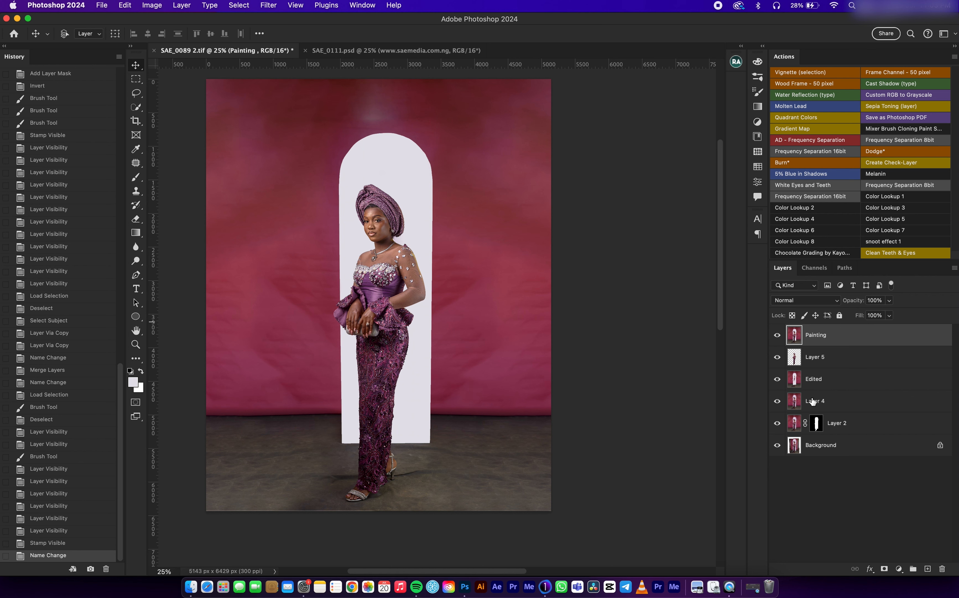
Step: Load Layer 2's mask as an inverted selection and set up a 1500 px Soft Round brush with 0% hardness and 15% flow
{"action": "left_click", "coordinate": [818, 425], "text": "super"}
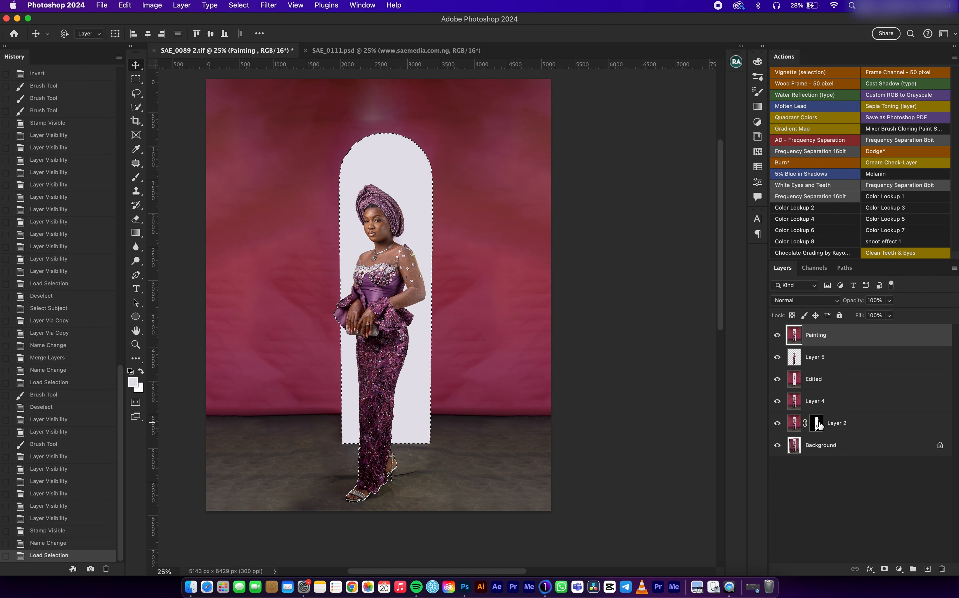
{"action": "key", "text": "super+shift+i"}
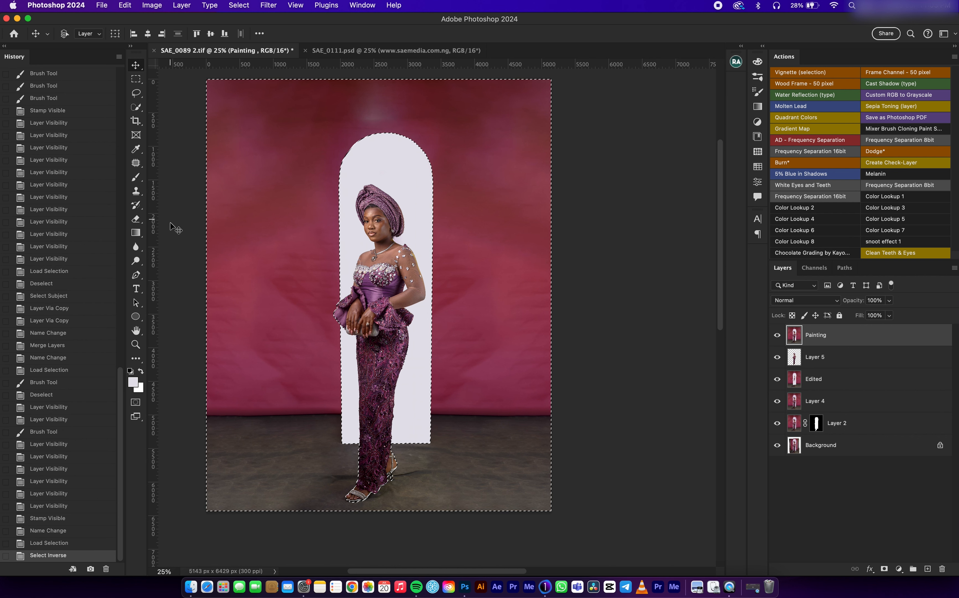
{"action": "key", "text": "b"}
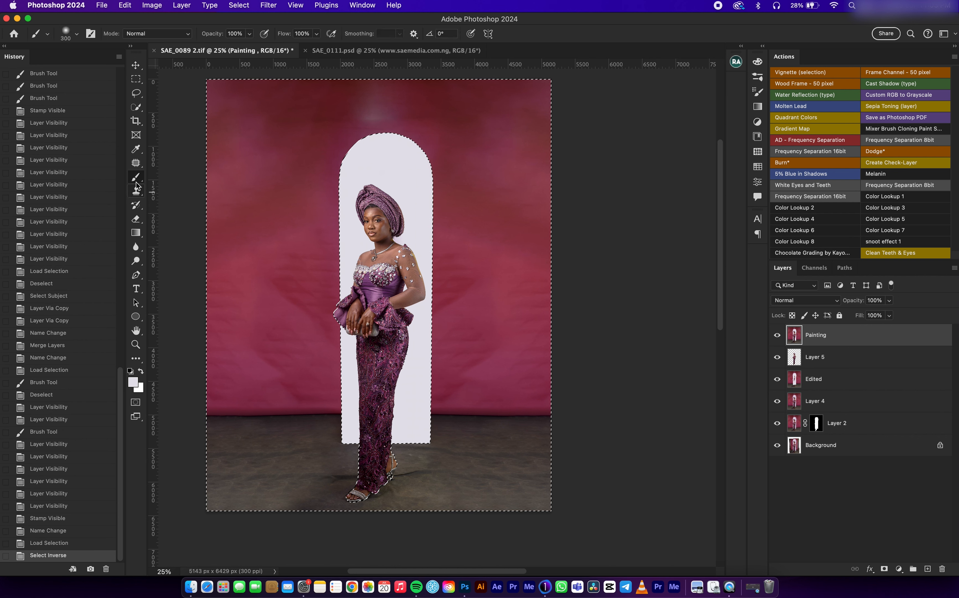
{"action": "key", "text": "bracketright"}
{"action": "key", "text": "bracketright"}
{"action": "key", "text": "bracketright"}
{"action": "key", "text": "bracketright"}
{"action": "key", "text": "bracketright"}
{"action": "key", "text": "bracketright"}
{"action": "key", "text": "bracketright"}
{"action": "key", "text": "bracketright"}
{"action": "key", "text": "bracketright"}
{"action": "key", "text": "bracketright"}
{"action": "key", "text": "bracketright"}
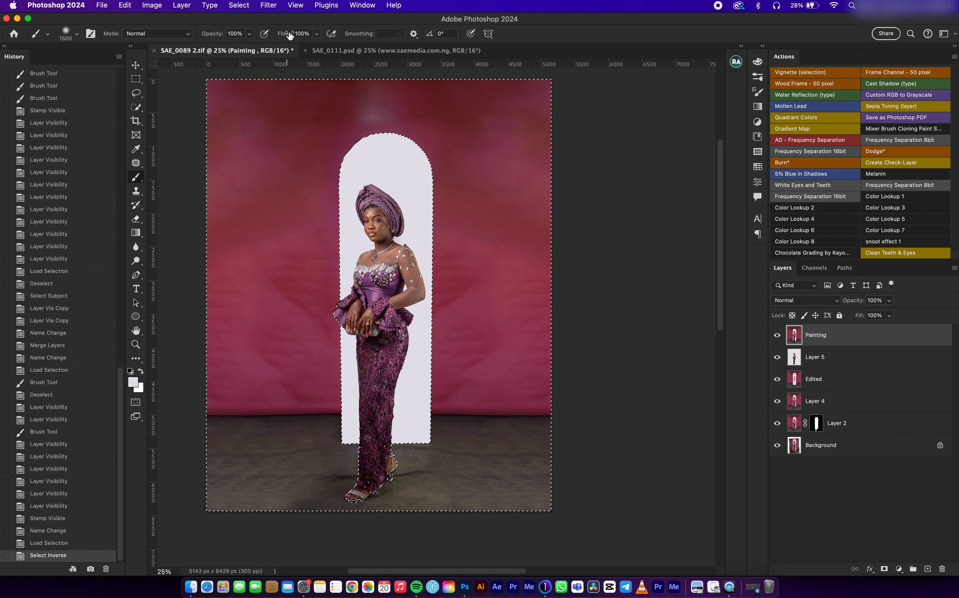
{"action": "left_click", "coordinate": [291, 34]}
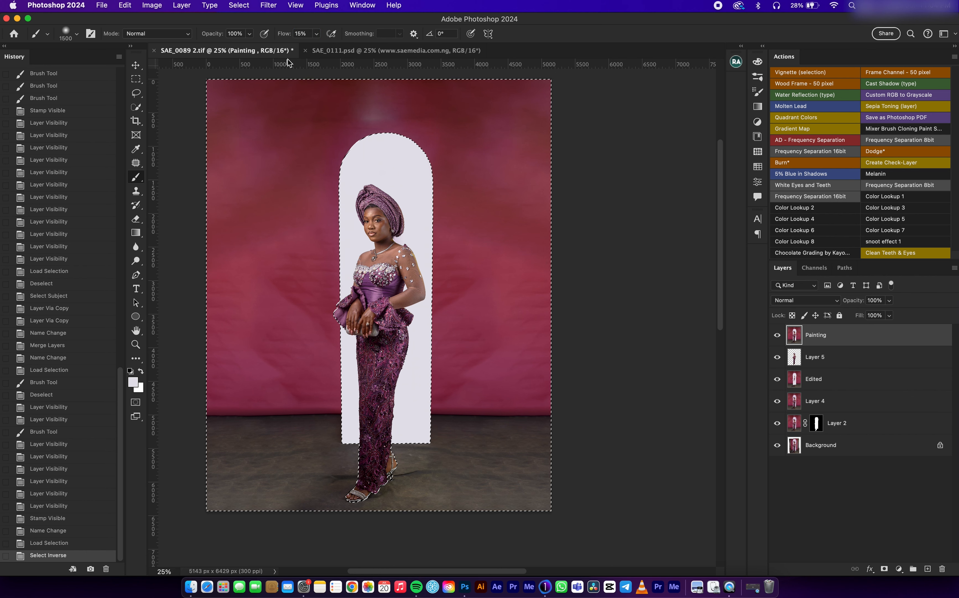
{"action": "left_click", "coordinate": [78, 34]}
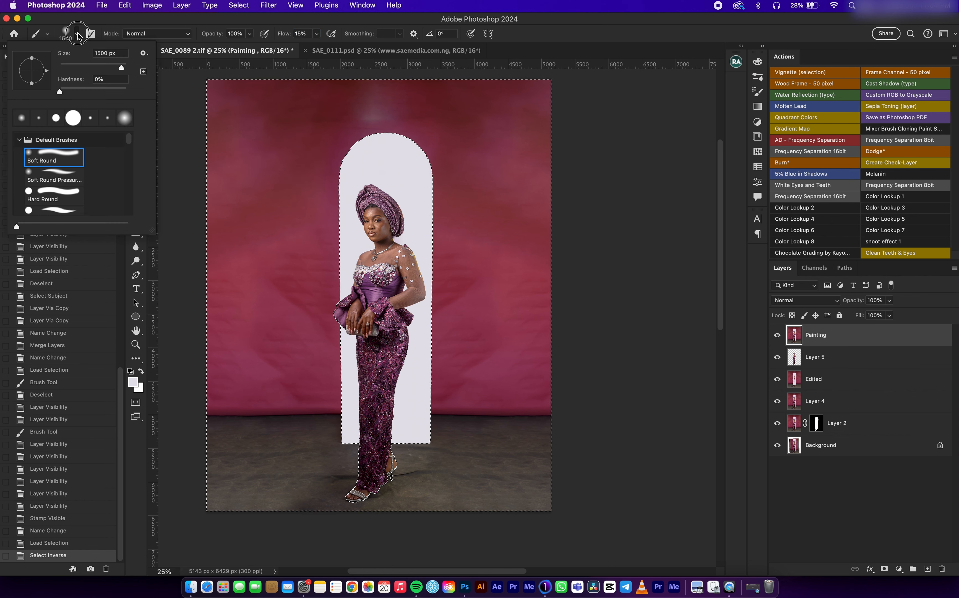
{"action": "left_click", "coordinate": [309, 183]}
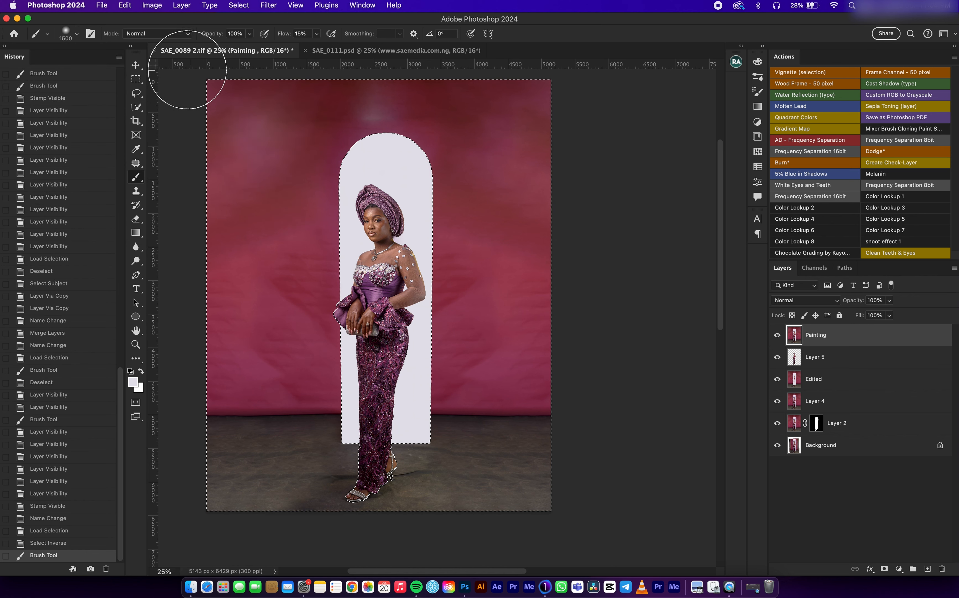
{"action": "left_click", "coordinate": [77, 35]}
{"action": "left_click", "coordinate": [68, 157]}
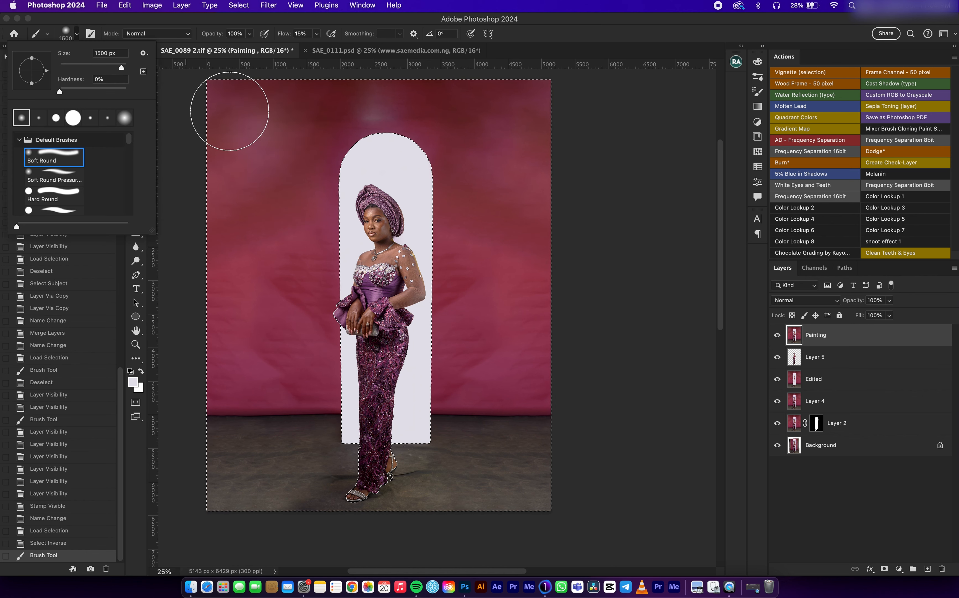
Step: Paint the crimson backdrop on both sides of the arch with its sampled colour, using a 2000 px brush to smooth uneven patches
{"action": "left_click_drag", "start_coordinate": [321, 147], "coordinate": [322, 196]}
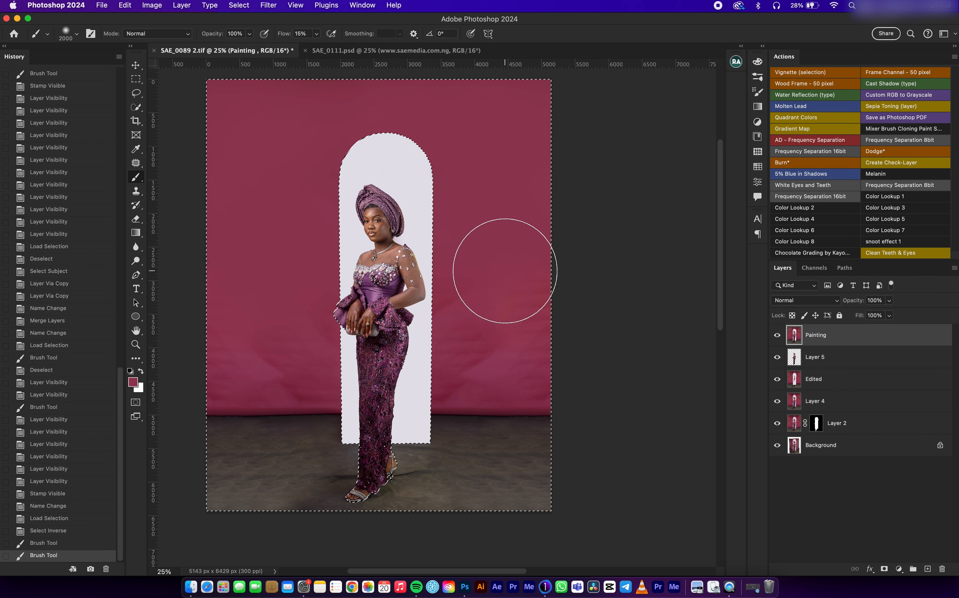
{"action": "left_click_drag", "start_coordinate": [450, 394], "coordinate": [474, 372]}
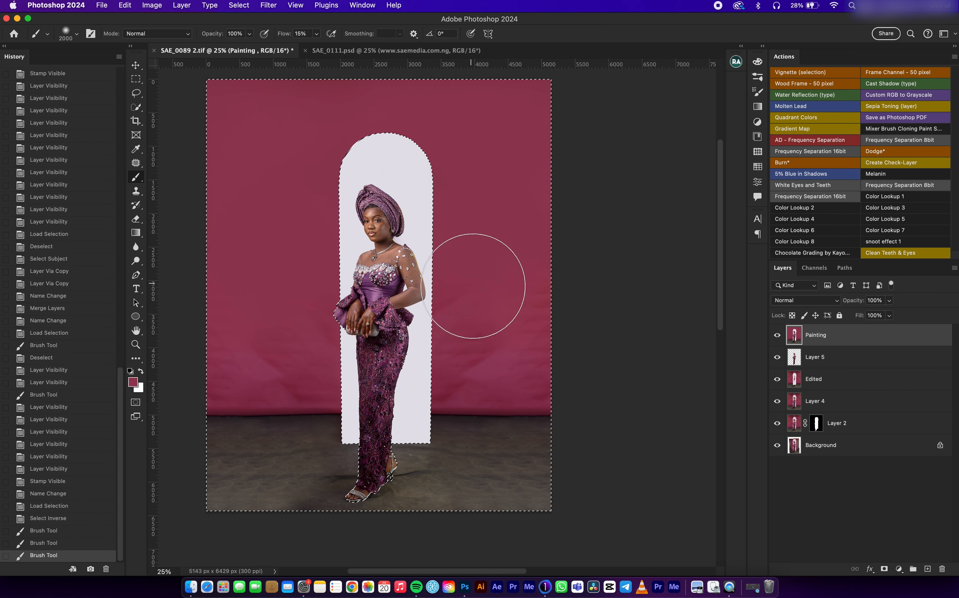
{"action": "left_click", "coordinate": [511, 301]}
Step: Reduce the brush to 800 px and paint over the creases along the lower part of the crimson backdrop
{"action": "key", "text": "bracketleft"}
{"action": "left_click", "coordinate": [501, 301]}
{"action": "key", "text": "bracketleft"}
{"action": "key", "text": "bracketleft"}
{"action": "key", "text": "bracketleft"}
{"action": "key", "text": "bracketleft"}
{"action": "key", "text": "bracketleft"}
{"action": "key", "text": "bracketleft"}
{"action": "key", "text": "bracketleft"}
{"action": "key", "text": "bracketleft"}
{"action": "key", "text": "bracketleft"}
{"action": "key", "text": "bracketleft"}
{"action": "key", "text": "bracketleft"}
{"action": "left_click", "coordinate": [501, 300]}
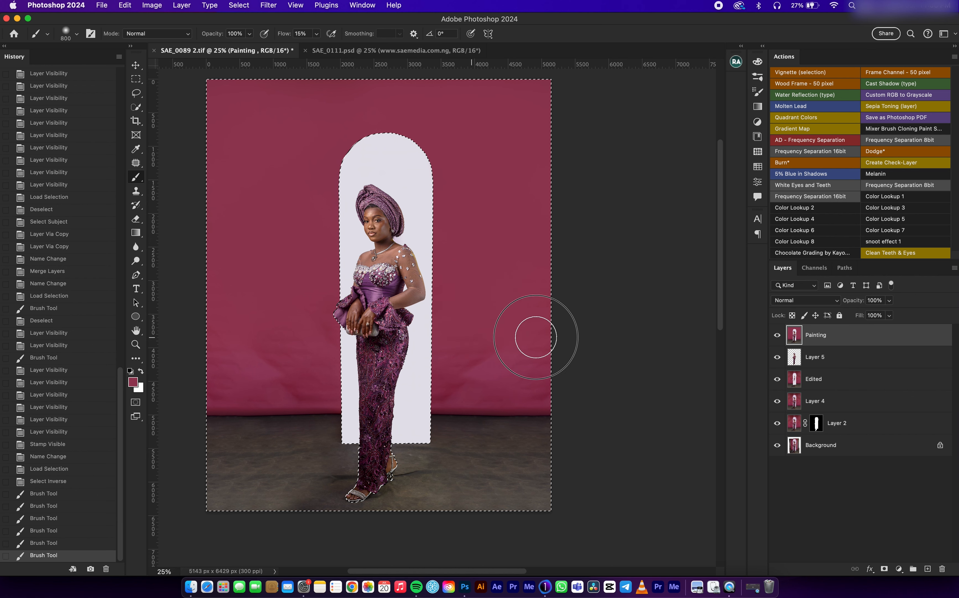
{"action": "mouse_move", "coordinate": [550, 387]}
{"action": "left_mouse_down"}
{"action": "mouse_move", "coordinate": [439, 386]}
{"action": "mouse_move", "coordinate": [379, 370]}
{"action": "left_mouse_up"}
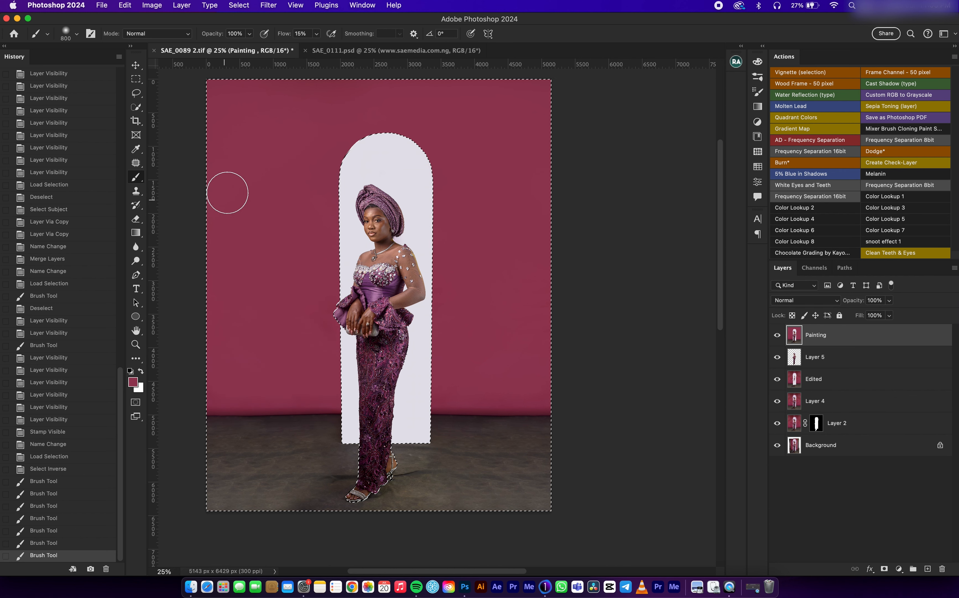
Step: Enlarge the brush to 1200 px and even out the crimson backdrop above and beside the top of the arch
{"action": "key", "text": "bracketright"}
{"action": "key", "text": "bracketright"}
{"action": "key", "text": "bracketright"}
{"action": "key", "text": "bracketright"}
{"action": "left_click_drag", "start_coordinate": [329, 145], "coordinate": [288, 129]}
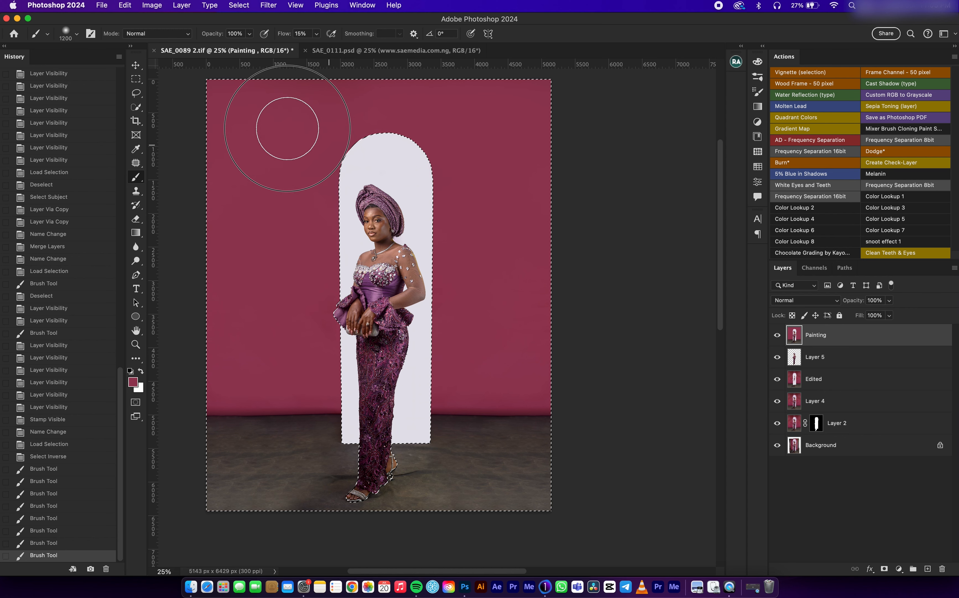
{"action": "left_click", "coordinate": [477, 102]}
Step: Clear the selection and hide the Painting layer to compare the backdrop with its unpainted version
{"action": "left_click", "coordinate": [136, 66]}
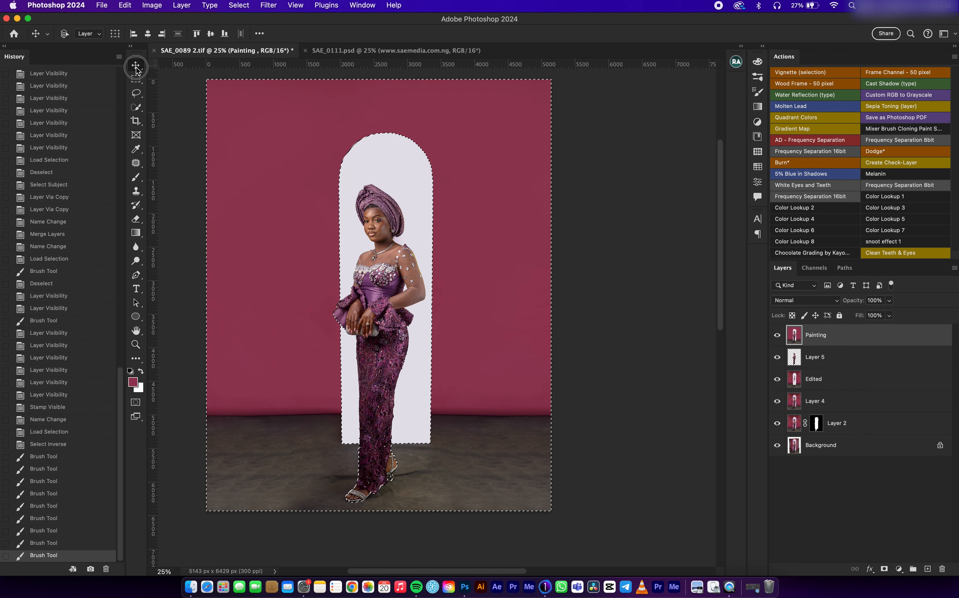
{"action": "key", "text": "super+d"}
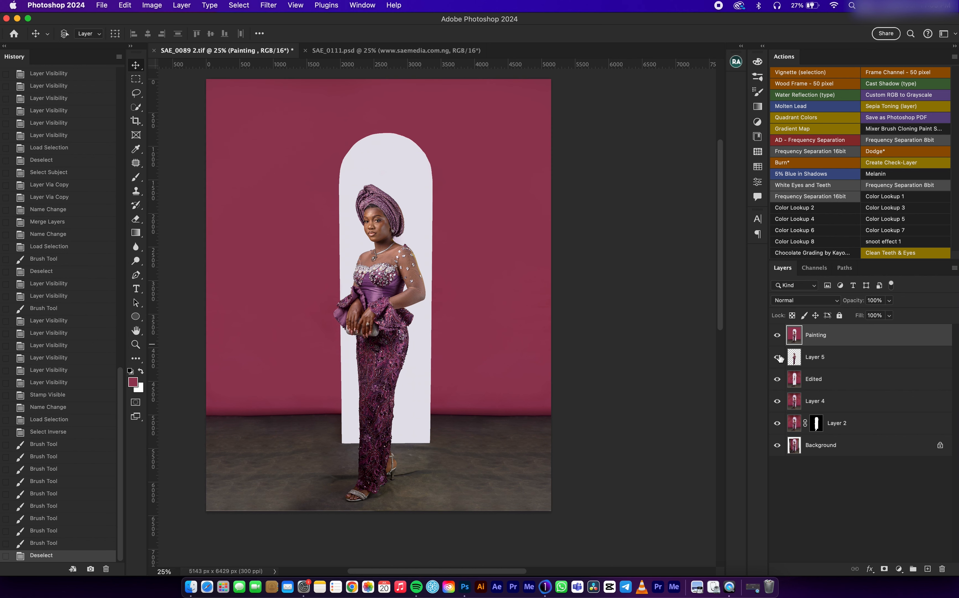
{"action": "left_click", "coordinate": [777, 335]}
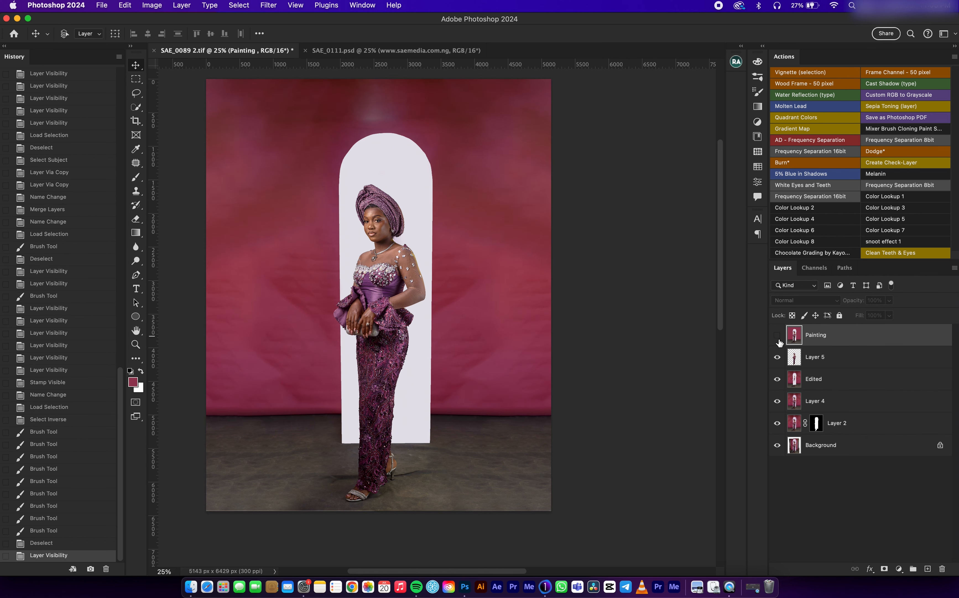
Step: Toggle the Painting layer's visibility to compare the backdrop before and after painting, leaving the layer shown
{"action": "left_click", "coordinate": [778, 335]}
{"action": "left_click", "coordinate": [777, 335]}
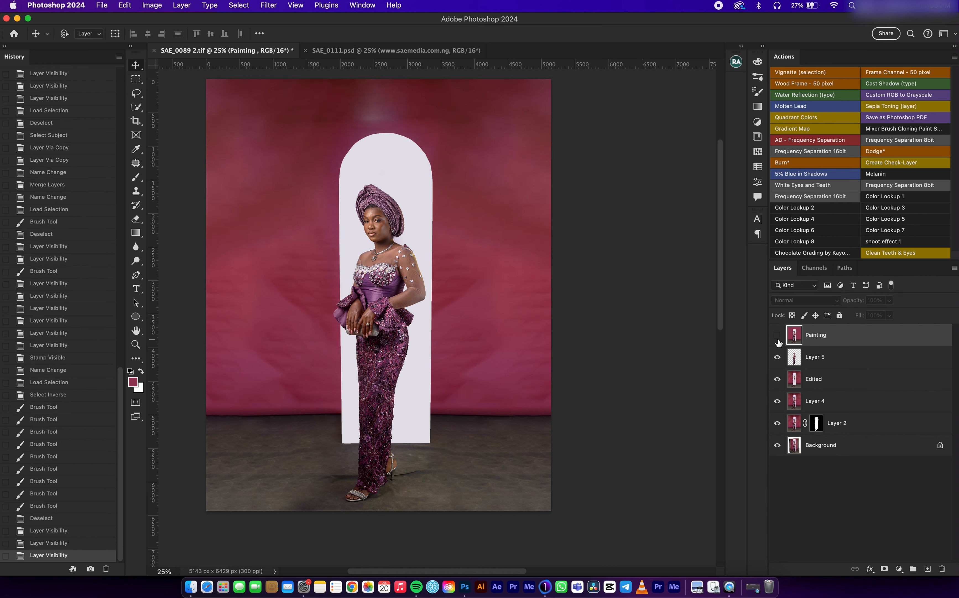
{"action": "left_click", "coordinate": [778, 335]}
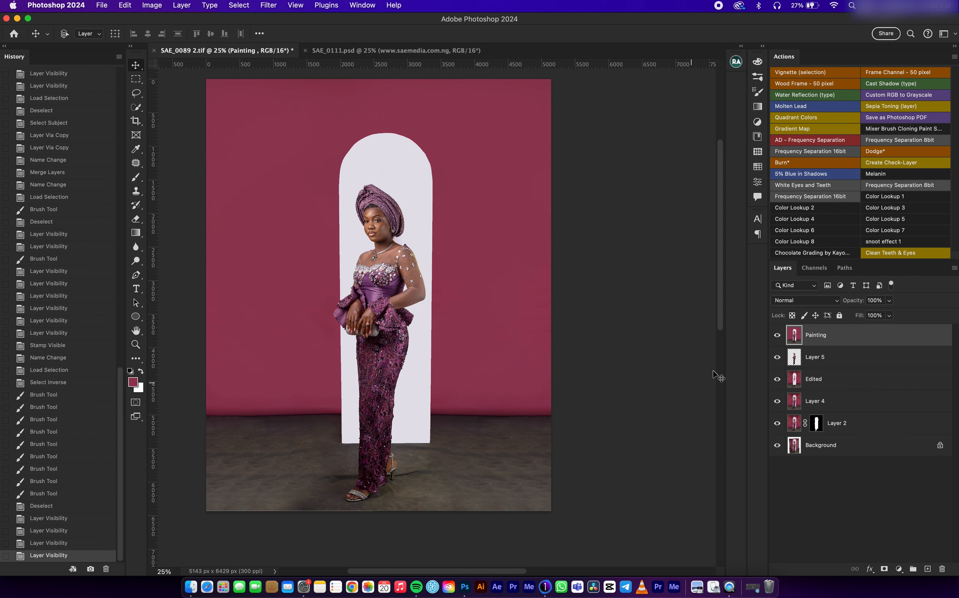
Step: Load Layer 2's mask as a selection, invert it, and set the brush's foreground colour to #0e0e0e
{"action": "left_click", "coordinate": [816, 425], "text": "super"}
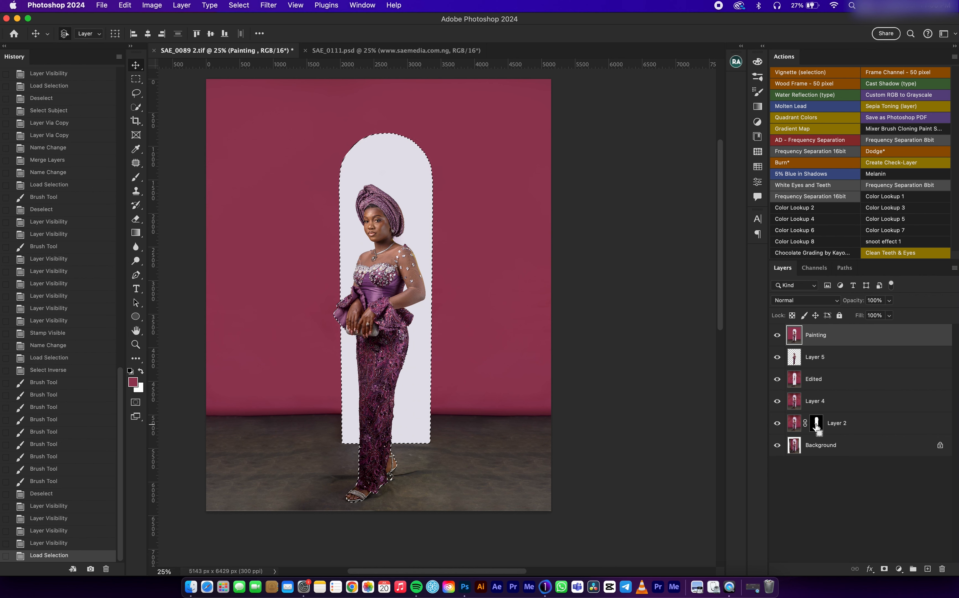
{"action": "key", "text": "super+shift+i"}
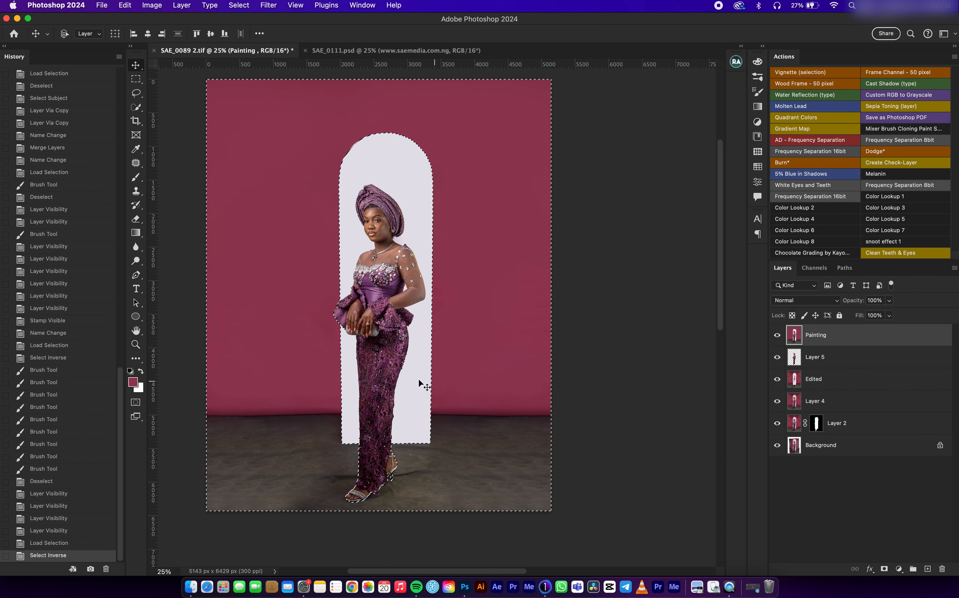
{"action": "key", "text": "x"}
{"action": "key", "text": "b"}
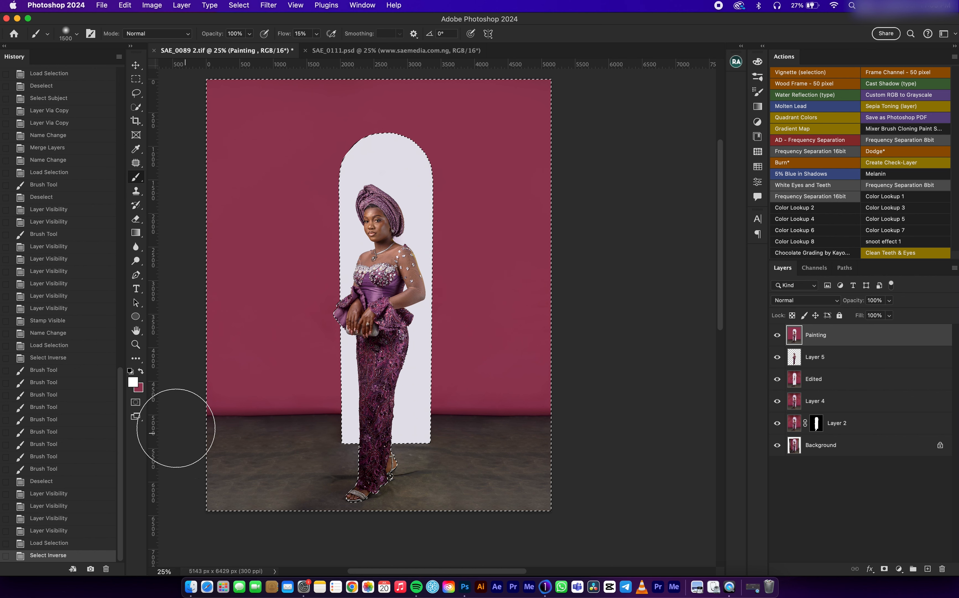
{"action": "left_click", "coordinate": [133, 381]}
{"action": "left_click_drag", "start_coordinate": [596, 509], "coordinate": [583, 534]}
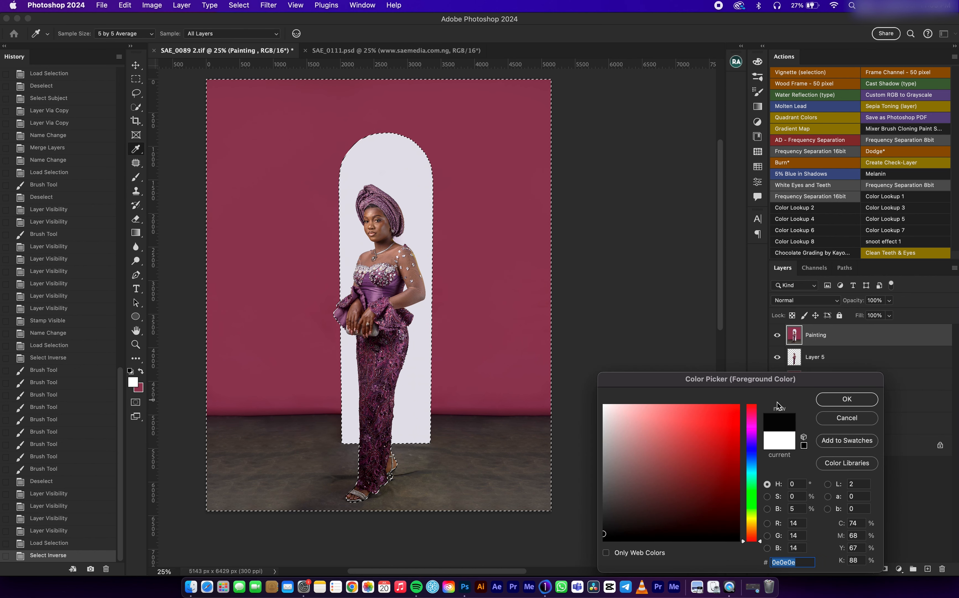
{"action": "left_click", "coordinate": [846, 399]}
Step: Try painting the floor near-black on the Painting layer, reducing the brush to 1100 px, and clear the selection
{"action": "mouse_move", "coordinate": [491, 501]}
{"action": "left_mouse_down"}
{"action": "mouse_move", "coordinate": [567, 497]}
{"action": "mouse_move", "coordinate": [375, 505]}
{"action": "mouse_move", "coordinate": [567, 497]}
{"action": "mouse_move", "coordinate": [288, 491]}
{"action": "mouse_move", "coordinate": [360, 505]}
{"action": "mouse_move", "coordinate": [193, 489]}
{"action": "mouse_move", "coordinate": [210, 475]}
{"action": "mouse_move", "coordinate": [492, 480]}
{"action": "mouse_move", "coordinate": [492, 461]}
{"action": "mouse_move", "coordinate": [530, 452]}
{"action": "mouse_move", "coordinate": [417, 456]}
{"action": "mouse_move", "coordinate": [539, 457]}
{"action": "mouse_move", "coordinate": [443, 440]}
{"action": "mouse_move", "coordinate": [149, 439]}
{"action": "mouse_move", "coordinate": [263, 456]}
{"action": "mouse_move", "coordinate": [336, 482]}
{"action": "mouse_move", "coordinate": [182, 508]}
{"action": "mouse_move", "coordinate": [412, 482]}
{"action": "left_mouse_up"}
{"action": "key", "text": "bracketleft"}
{"action": "key", "text": "bracketleft"}
{"action": "key", "text": "bracketleft"}
{"action": "key", "text": "bracketleft"}
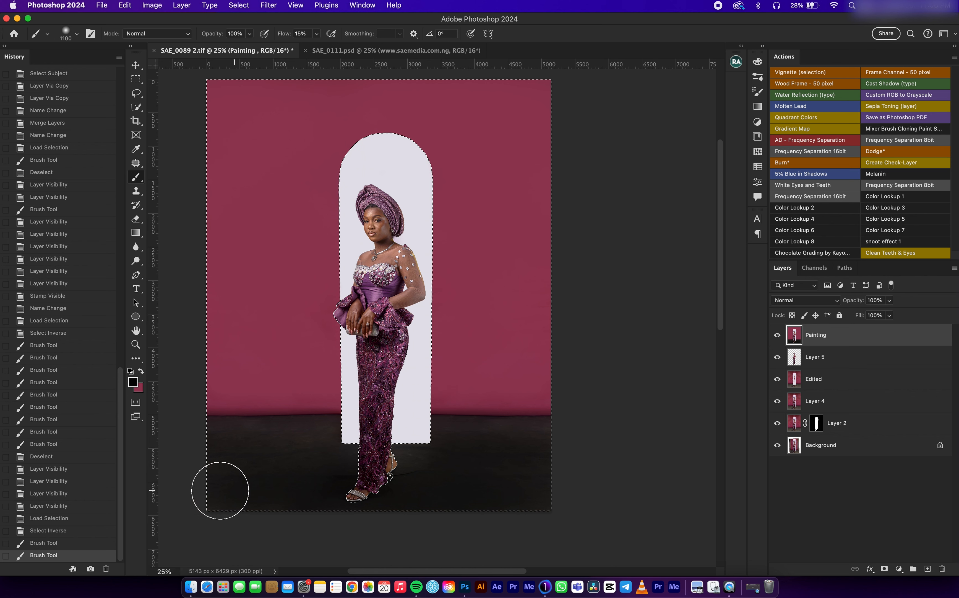
{"action": "left_click", "coordinate": [66, 530]}
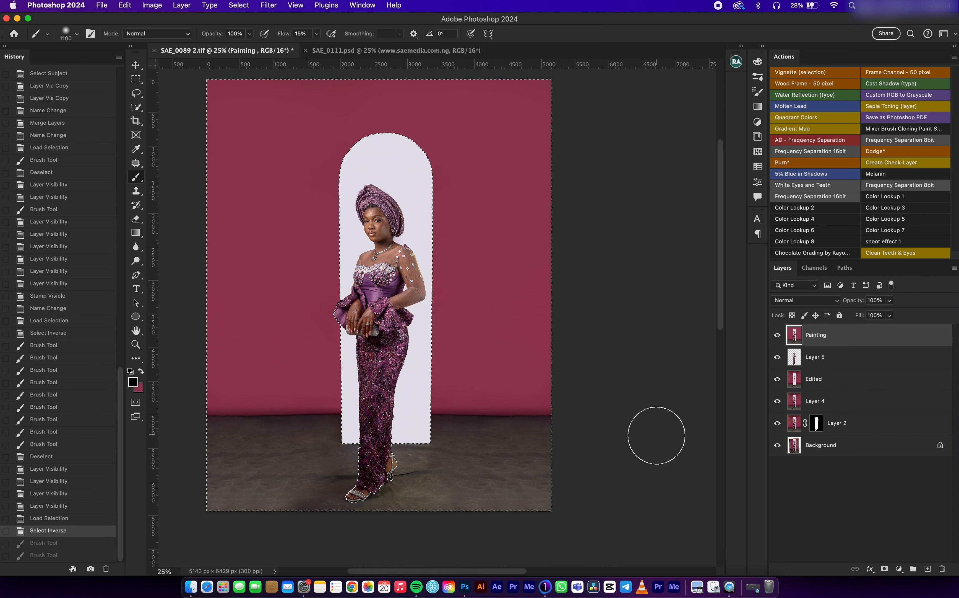
{"action": "key", "text": "cmd+d"}
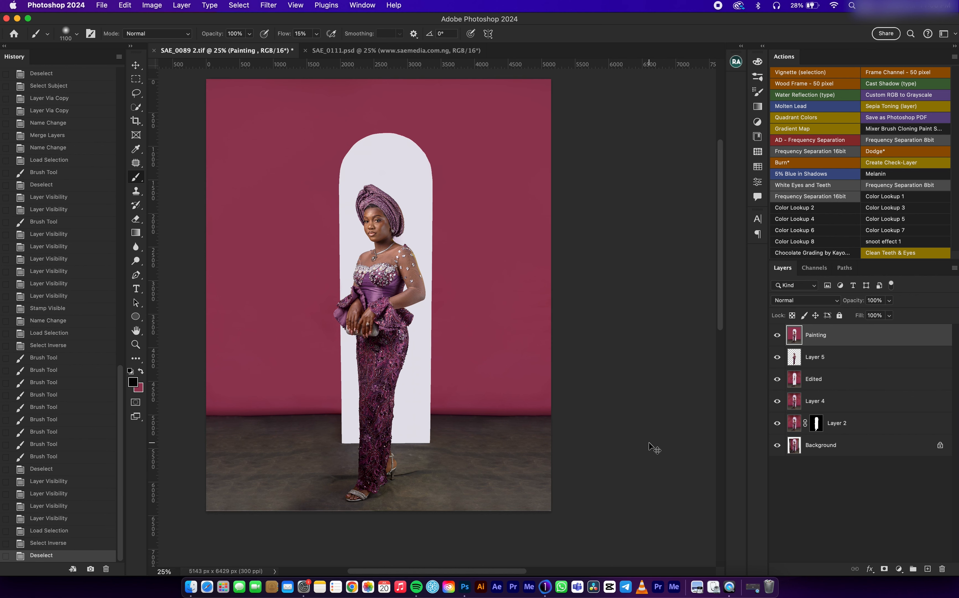
Step: Duplicate the Painting layer and rename the copy "Painting bottom"
{"action": "key", "text": "cmd+j"}
{"action": "double_click", "coordinate": [825, 336]}
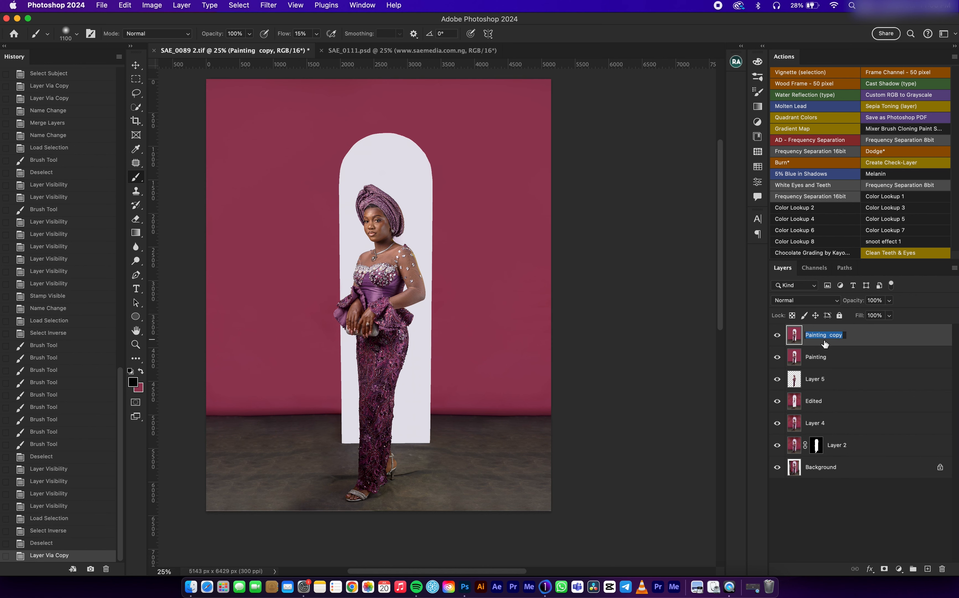
{"action": "key", "text": "Right"}
{"action": "key", "text": "BackSpace"}
{"action": "key", "text": "Return"}
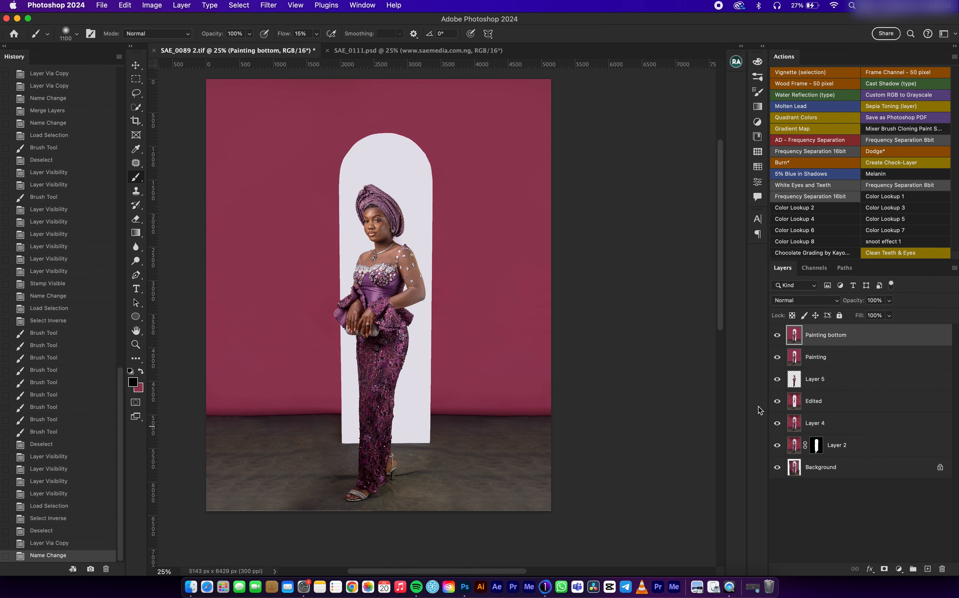
Step: Load Layer 2's mask as an inverted selection and paint the floor near-black on the Painting bottom layer
{"action": "left_click", "coordinate": [817, 451], "text": "super"}
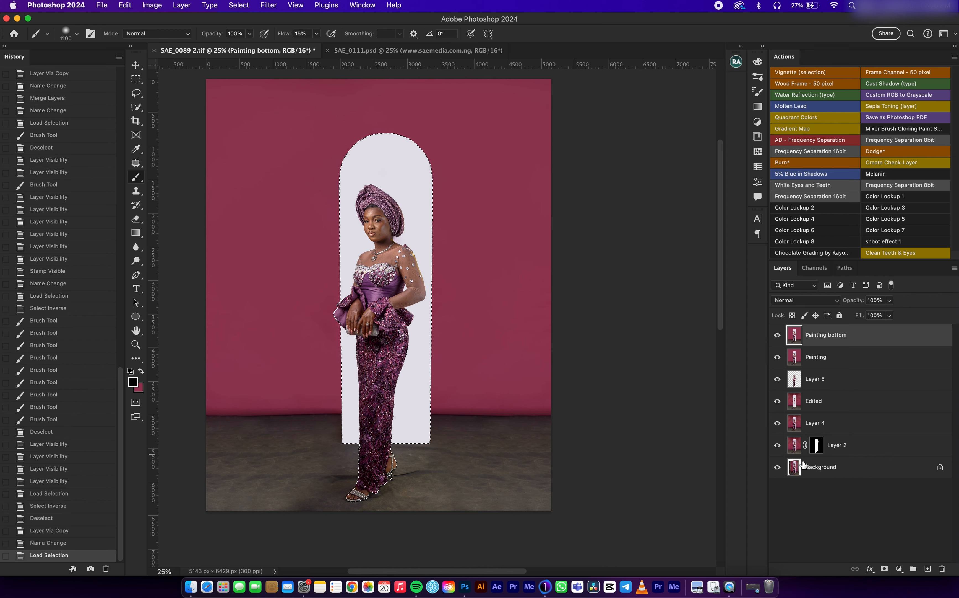
{"action": "key", "text": "super+shift+i"}
{"action": "mouse_move", "coordinate": [451, 477]}
{"action": "left_mouse_down"}
{"action": "mouse_move", "coordinate": [215, 496]}
{"action": "mouse_move", "coordinate": [312, 481]}
{"action": "mouse_move", "coordinate": [275, 456]}
{"action": "mouse_move", "coordinate": [275, 445]}
{"action": "mouse_move", "coordinate": [229, 450]}
{"action": "mouse_move", "coordinate": [482, 448]}
{"action": "mouse_move", "coordinate": [578, 492]}
{"action": "mouse_move", "coordinate": [308, 514]}
{"action": "mouse_move", "coordinate": [425, 505]}
{"action": "mouse_move", "coordinate": [214, 505]}
{"action": "mouse_move", "coordinate": [531, 505]}
{"action": "mouse_move", "coordinate": [427, 506]}
{"action": "mouse_move", "coordinate": [581, 491]}
{"action": "left_mouse_up"}
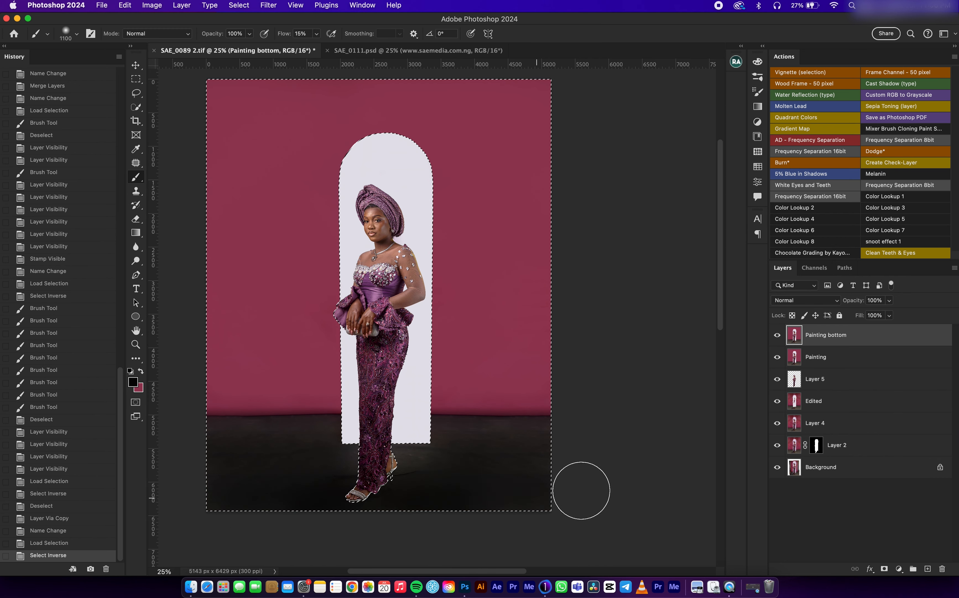
Step: Reduce the brush to 700 px and deepen the floor to an even black, including around the arch base
{"action": "key", "text": "bracketleft"}
{"action": "key", "text": "bracketleft"}
{"action": "key", "text": "bracketleft"}
{"action": "key", "text": "bracketleft"}
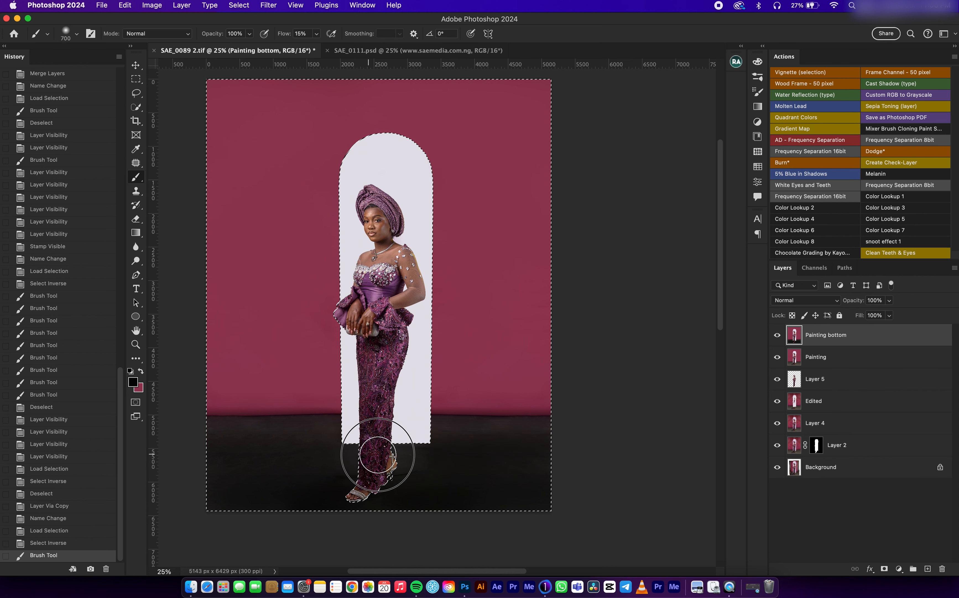
{"action": "mouse_move", "coordinate": [549, 434]}
{"action": "left_mouse_down"}
{"action": "mouse_move", "coordinate": [439, 430]}
{"action": "mouse_move", "coordinate": [488, 437]}
{"action": "mouse_move", "coordinate": [527, 472]}
{"action": "left_mouse_up"}
{"action": "key", "text": "bracketleft"}
{"action": "key", "text": "bracketleft"}
{"action": "key", "text": "bracketleft"}
{"action": "key", "text": "bracketright"}
{"action": "key", "text": "bracketright"}
{"action": "key", "text": "bracketright"}
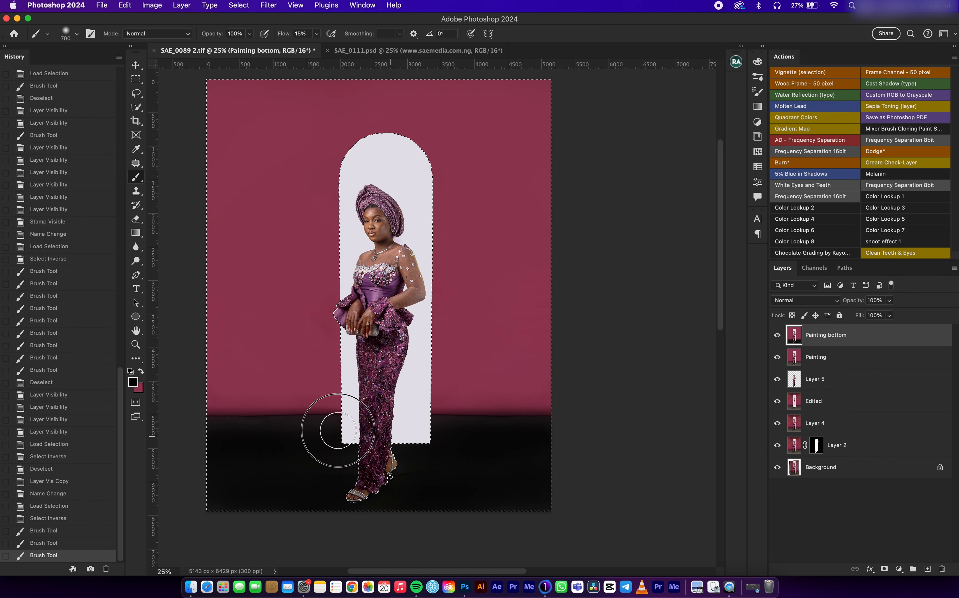
{"action": "left_click", "coordinate": [532, 456]}
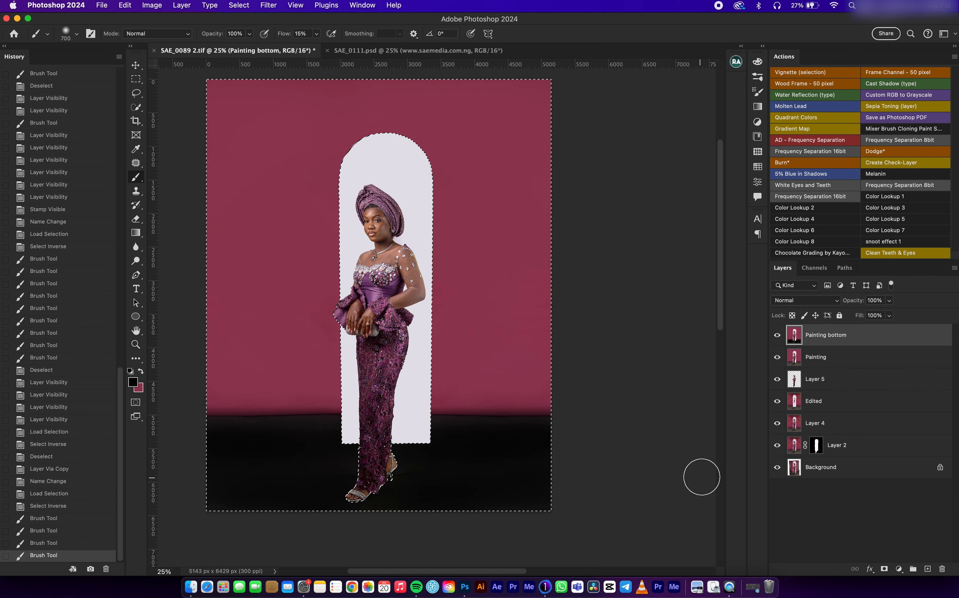
Step: Lower the Painting bottom layer's opacity to 59%
{"action": "left_click", "coordinate": [887, 314]}
{"action": "mouse_move", "coordinate": [887, 314]}
{"action": "left_mouse_down"}
{"action": "mouse_move", "coordinate": [861, 315]}
{"action": "mouse_move", "coordinate": [871, 315]}
{"action": "left_mouse_up"}
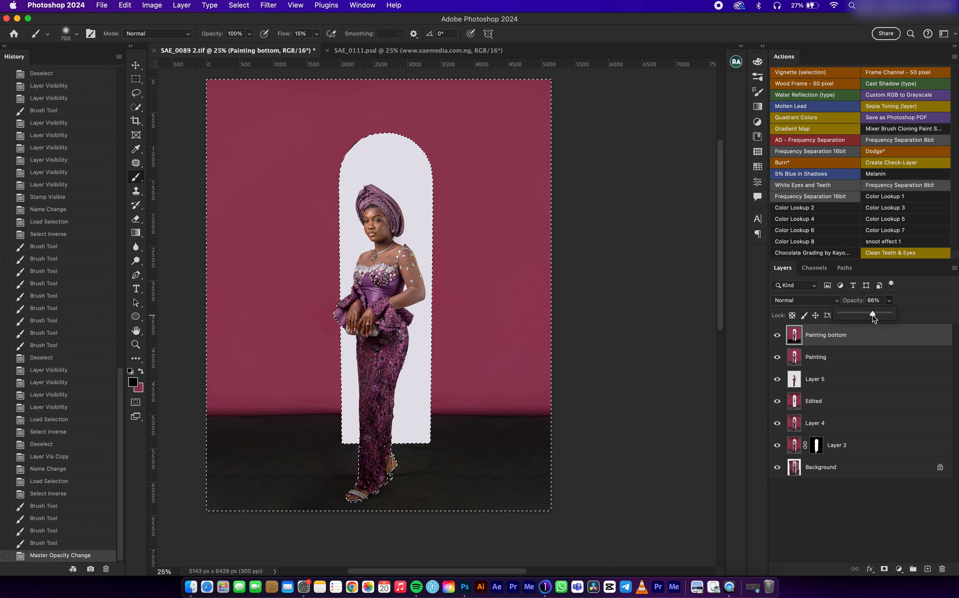
{"action": "left_click", "coordinate": [874, 315]}
{"action": "left_click_drag", "start_coordinate": [872, 315], "coordinate": [869, 316]}
Step: Try Multiply blending on the Painting bottom layer with its opacity at 51%
{"action": "left_click", "coordinate": [818, 300]}
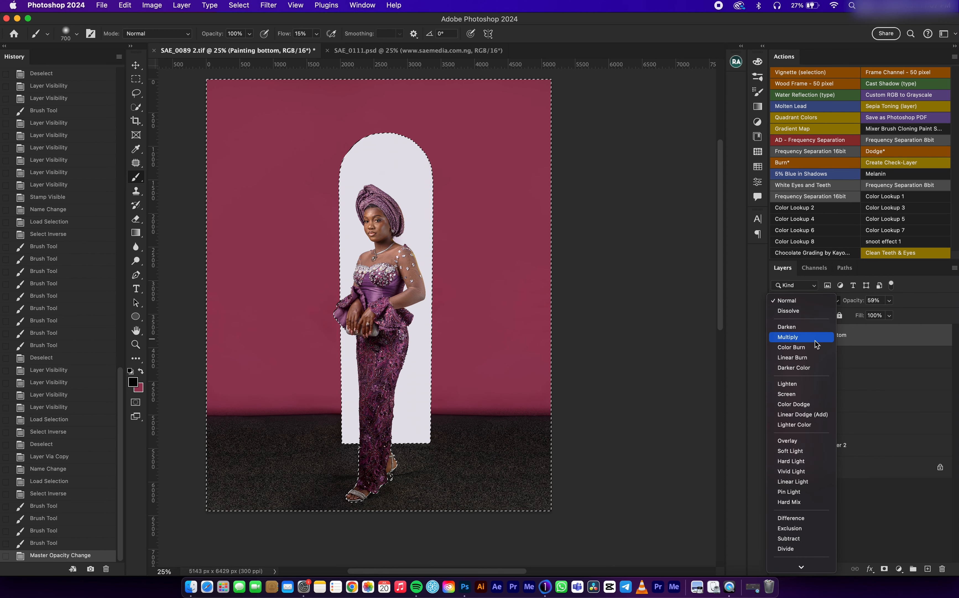
{"action": "left_click", "coordinate": [816, 338]}
{"action": "left_click", "coordinate": [890, 301]}
{"action": "left_click_drag", "start_coordinate": [885, 314], "coordinate": [880, 314]}
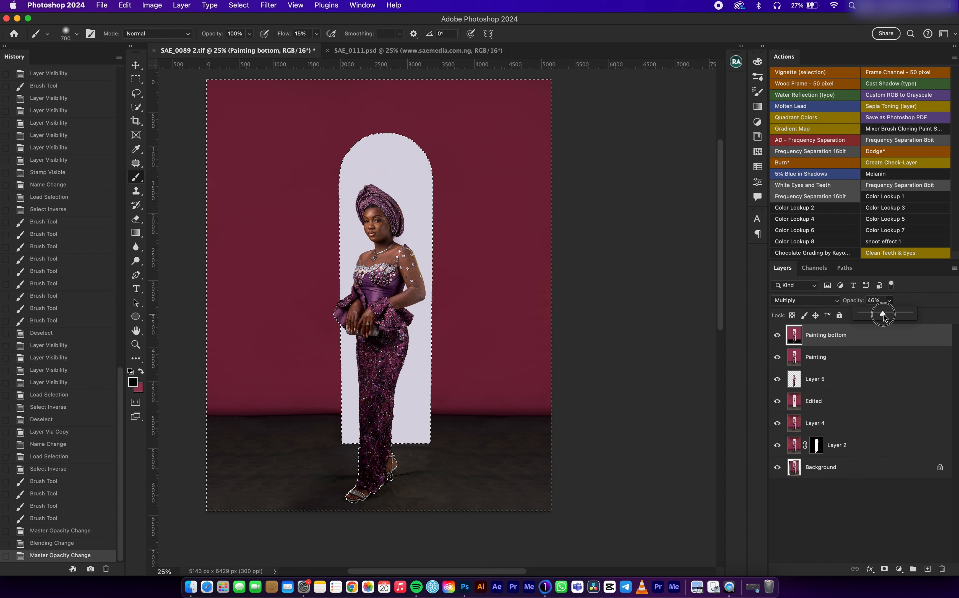
{"action": "left_click_drag", "start_coordinate": [883, 314], "coordinate": [886, 315]}
Step: Set the Painting bottom layer to Normal blending at 60% opacity and clear the selection
{"action": "left_click", "coordinate": [822, 300]}
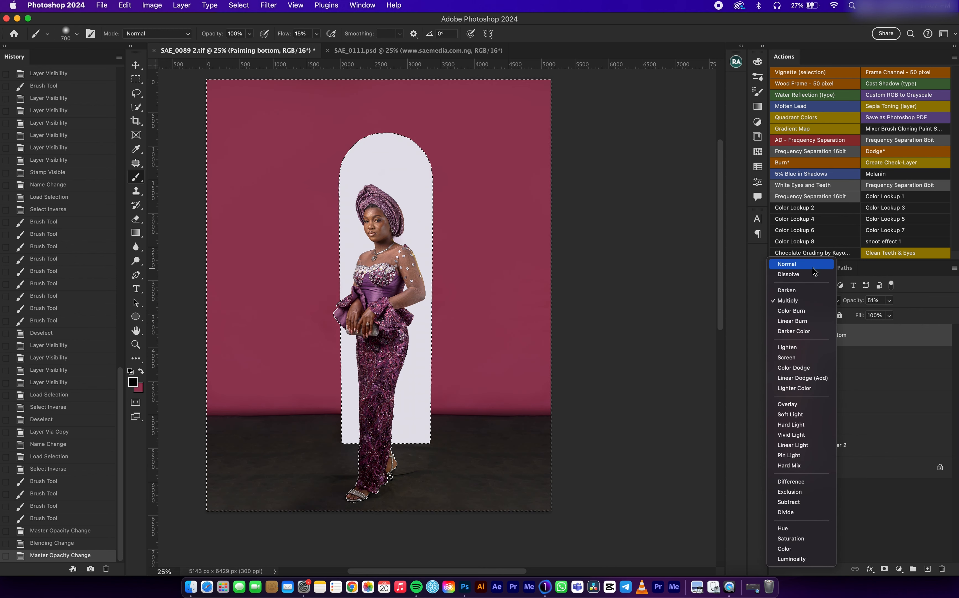
{"action": "left_click", "coordinate": [812, 263]}
{"action": "left_click", "coordinate": [889, 300]}
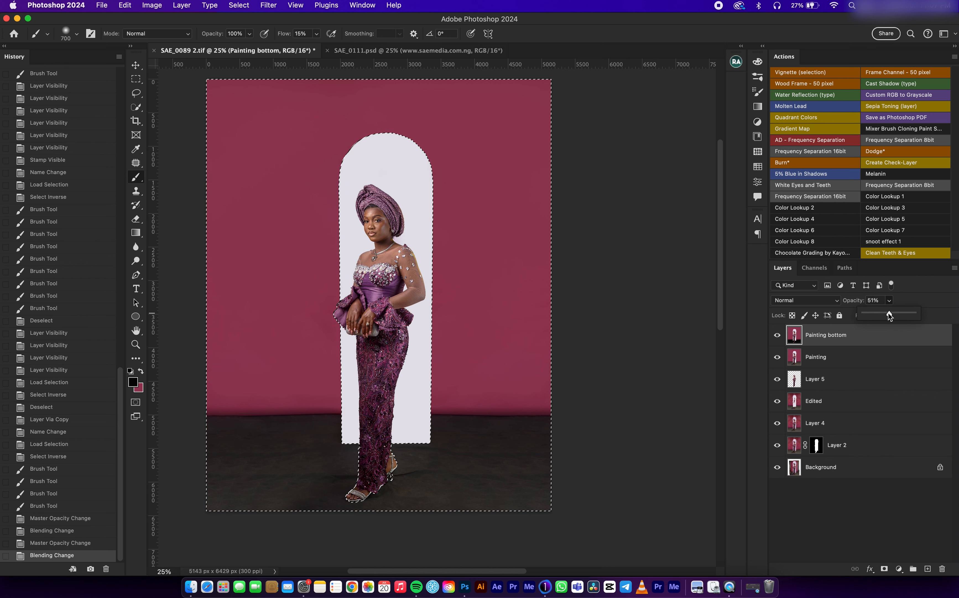
{"action": "left_click_drag", "start_coordinate": [899, 312], "coordinate": [898, 313]}
{"action": "left_click", "coordinate": [881, 301]}
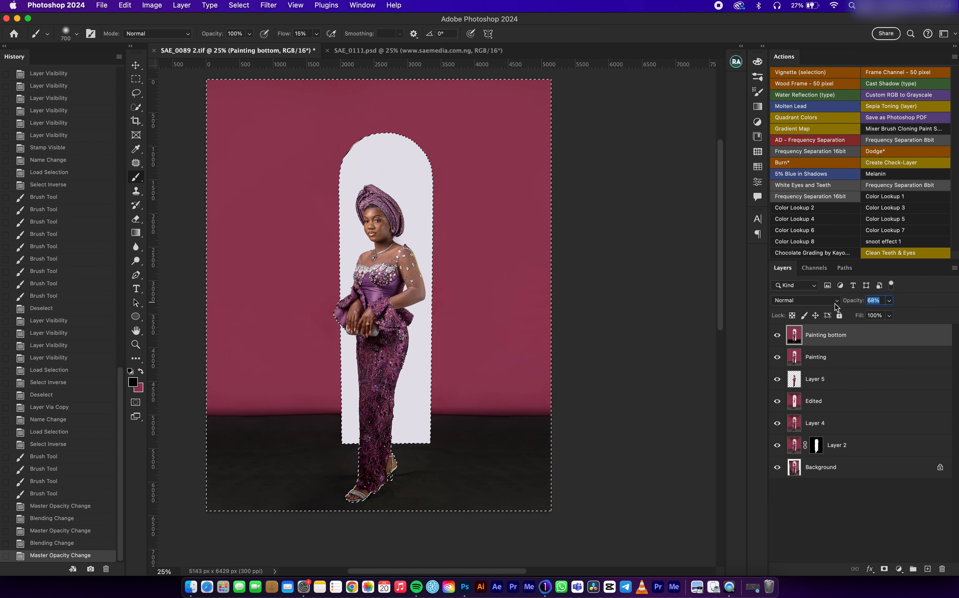
{"action": "type", "text": "60"}
{"action": "key", "text": "Return"}
{"action": "left_click", "coordinate": [136, 66]}
{"action": "key", "text": "super+d"}
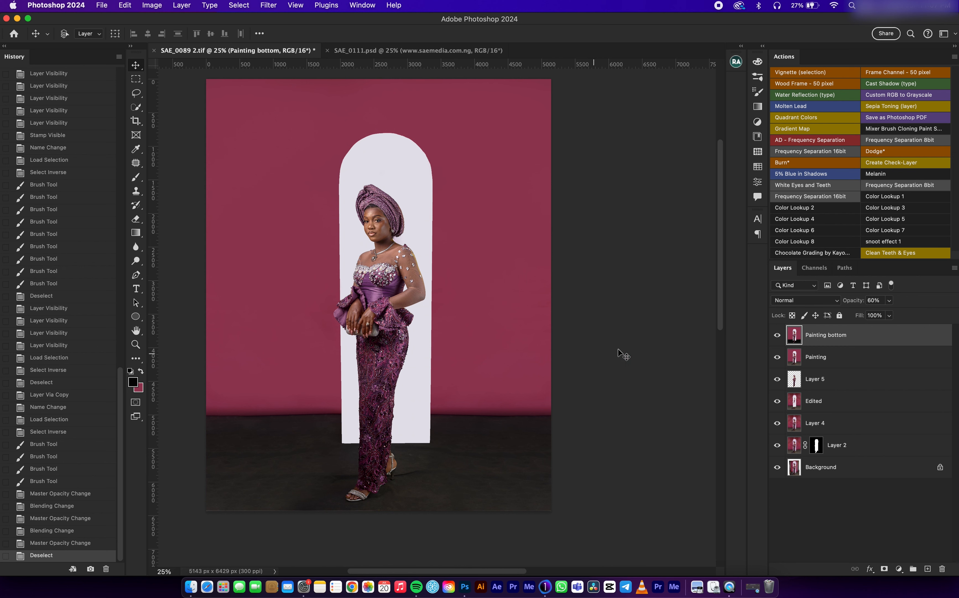
Step: Toggle the Painting bottom layer's visibility to compare the floor before and after darkening
{"action": "left_click", "coordinate": [776, 339]}
{"action": "left_click", "coordinate": [776, 342]}
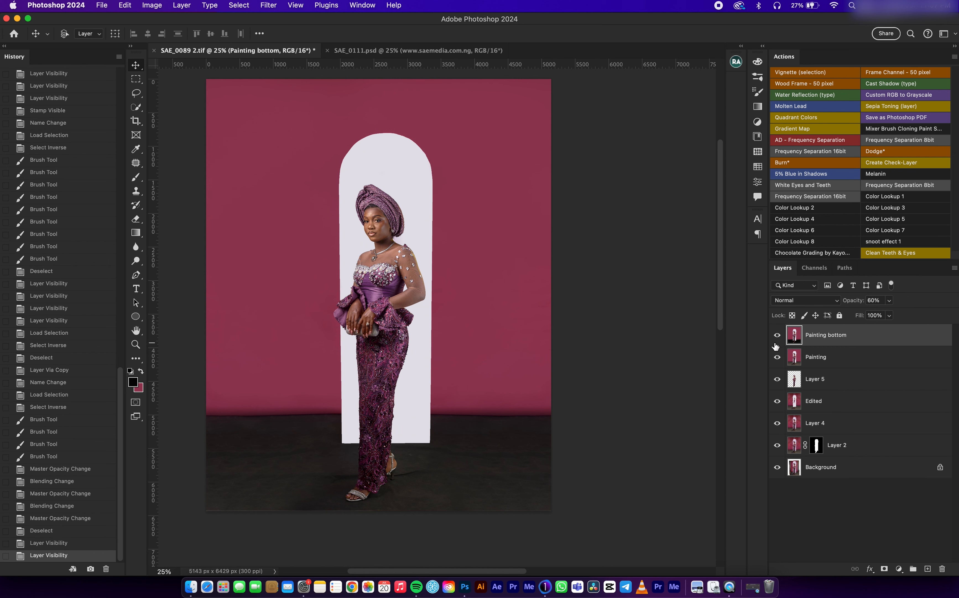
{"action": "left_click", "coordinate": [777, 339]}
{"action": "left_click", "coordinate": [775, 346]}
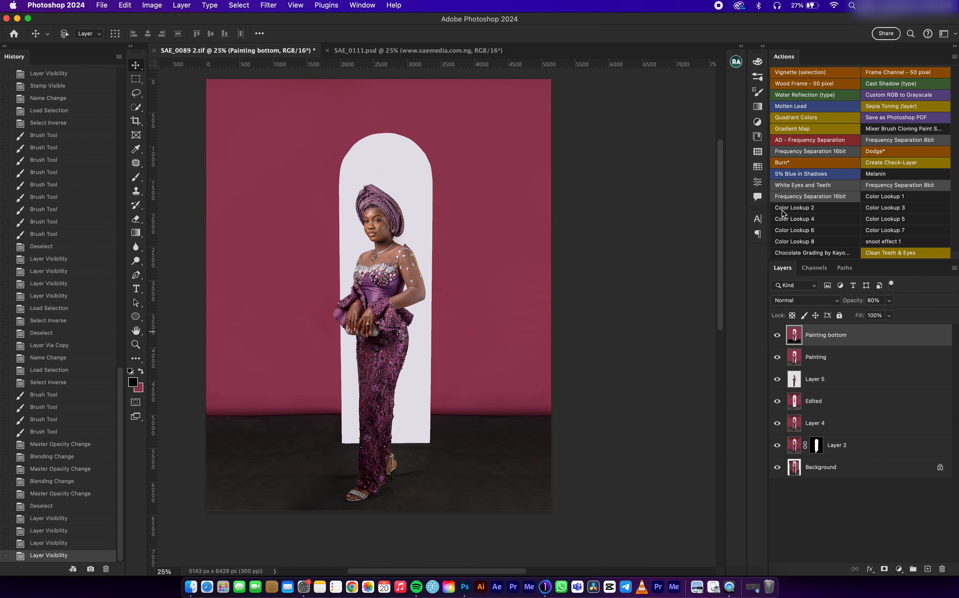
Step: Run the Frequency Separation 16bit action with a 6.4 px blur radius and hide the High - FS layer
{"action": "left_click", "coordinate": [799, 197]}
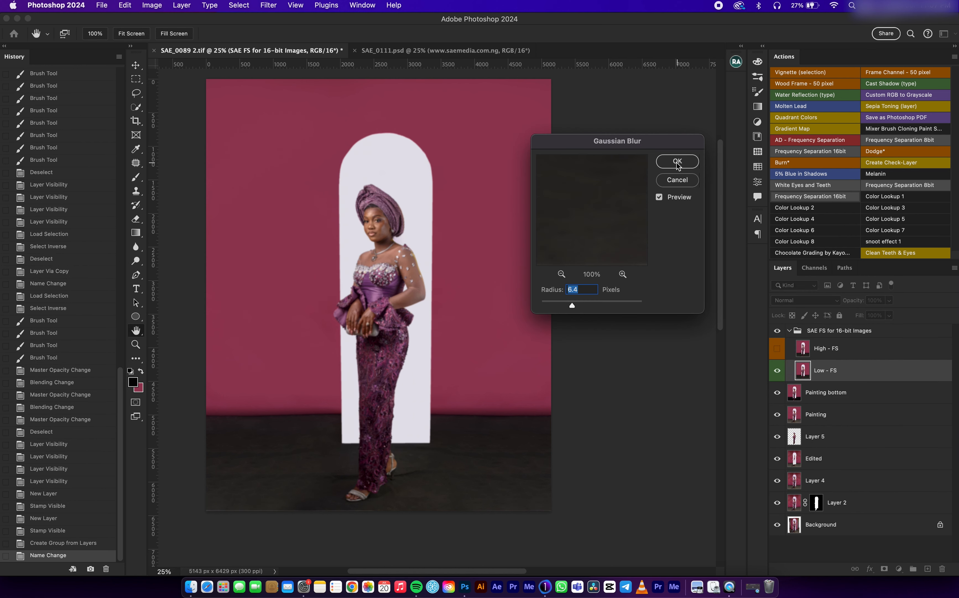
{"action": "left_click", "coordinate": [673, 161]}
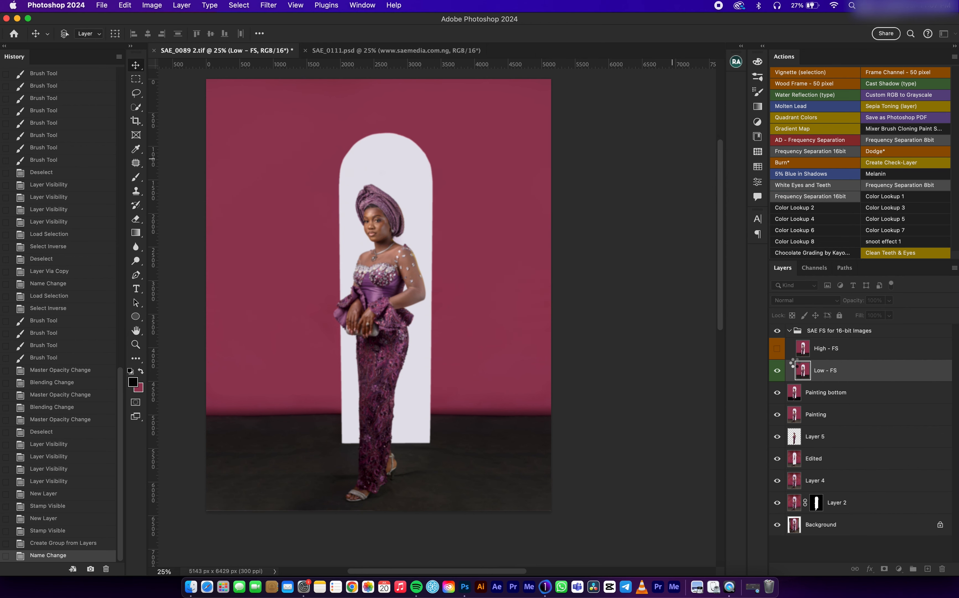
{"action": "key", "text": "super+equal"}
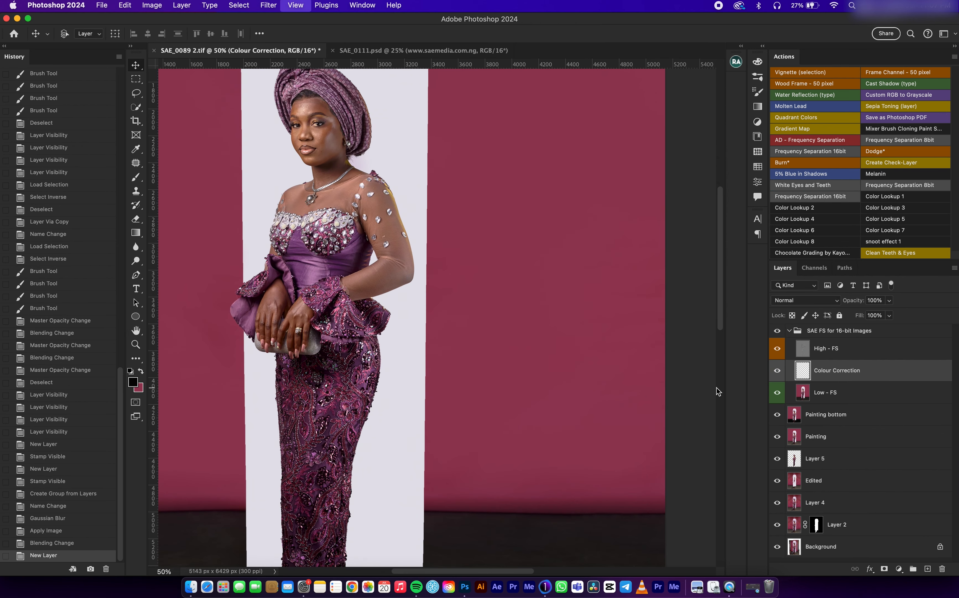
{"action": "left_click", "coordinate": [777, 349]}
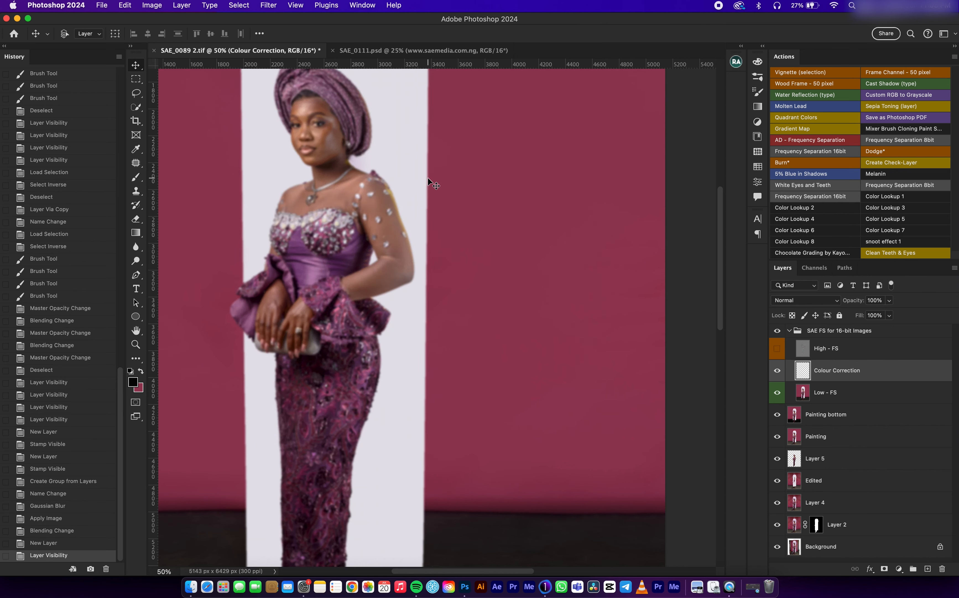
Step: Blend the uneven skin tones on the cheek nearest the earring with the Mixer Brush on the Colour Correction layer
{"action": "key", "text": "super+equal"}
{"action": "key", "text": "super+equal"}
{"action": "scroll", "coordinate": [454, 277], "scroll_direction": "up", "scroll_amount": 6}
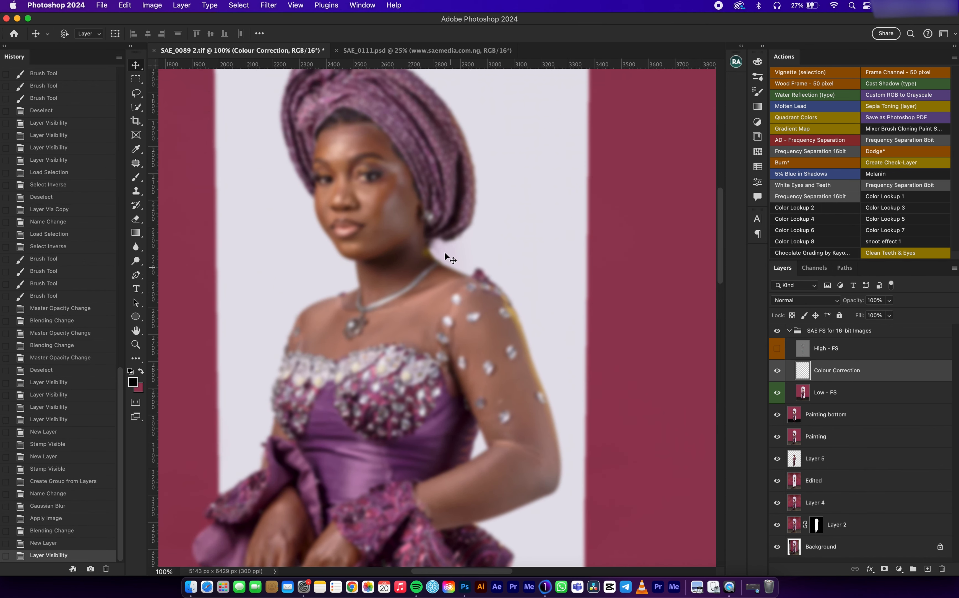
{"action": "key", "text": "b"}
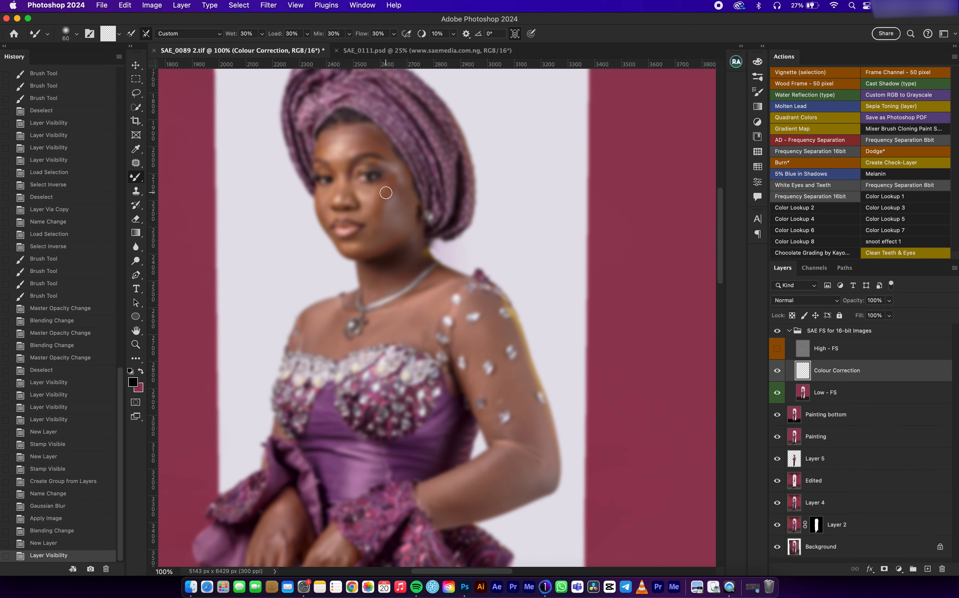
{"action": "key", "text": "super+equal"}
{"action": "scroll", "coordinate": [388, 146], "scroll_direction": "up", "scroll_amount": 4}
{"action": "mouse_move", "coordinate": [401, 212]}
{"action": "left_mouse_down"}
{"action": "mouse_move", "coordinate": [385, 196]}
{"action": "mouse_move", "coordinate": [374, 218]}
{"action": "mouse_move", "coordinate": [384, 193]}
{"action": "mouse_move", "coordinate": [359, 234]}
{"action": "left_mouse_up"}
{"action": "mouse_move", "coordinate": [367, 227]}
{"action": "left_mouse_down"}
{"action": "mouse_move", "coordinate": [387, 216]}
{"action": "mouse_move", "coordinate": [386, 230]}
{"action": "mouse_move", "coordinate": [414, 208]}
{"action": "left_mouse_up"}
{"action": "left_click_drag", "start_coordinate": [415, 211], "coordinate": [412, 251]}
{"action": "left_click_drag", "start_coordinate": [410, 255], "coordinate": [409, 270]}
{"action": "left_click_drag", "start_coordinate": [413, 230], "coordinate": [392, 278]}
Step: Blend the skin tones under the eye, around the mouth and chin, and along the far cheek
{"action": "left_click_drag", "start_coordinate": [339, 322], "coordinate": [342, 315]}
{"action": "left_click_drag", "start_coordinate": [347, 291], "coordinate": [342, 280]}
{"action": "mouse_move", "coordinate": [353, 217]}
{"action": "left_mouse_down"}
{"action": "mouse_move", "coordinate": [336, 208]}
{"action": "mouse_move", "coordinate": [339, 227]}
{"action": "left_mouse_up"}
{"action": "left_click_drag", "start_coordinate": [342, 234], "coordinate": [340, 239]}
{"action": "left_click_drag", "start_coordinate": [338, 243], "coordinate": [340, 265]}
{"action": "left_click_drag", "start_coordinate": [340, 279], "coordinate": [328, 310]}
{"action": "left_click_drag", "start_coordinate": [318, 316], "coordinate": [321, 327]}
{"action": "left_click_drag", "start_coordinate": [312, 321], "coordinate": [306, 316]}
{"action": "left_click_drag", "start_coordinate": [299, 310], "coordinate": [291, 300]}
{"action": "mouse_move", "coordinate": [258, 234]}
{"action": "left_mouse_down"}
{"action": "mouse_move", "coordinate": [251, 213]}
{"action": "mouse_move", "coordinate": [256, 257]}
{"action": "left_mouse_up"}
{"action": "left_click_drag", "start_coordinate": [254, 247], "coordinate": [251, 222]}
Step: Shrink the Mixer Brush and smooth the highlights and shadows along the nose
{"action": "key", "text": "["}
{"action": "left_click_drag", "start_coordinate": [280, 166], "coordinate": [279, 174]}
{"action": "left_click_drag", "start_coordinate": [278, 172], "coordinate": [276, 193]}
{"action": "left_click_drag", "start_coordinate": [277, 197], "coordinate": [284, 212]}
{"action": "left_click_drag", "start_coordinate": [292, 163], "coordinate": [292, 181]}
{"action": "left_click_drag", "start_coordinate": [292, 184], "coordinate": [288, 219]}
{"action": "left_click_drag", "start_coordinate": [287, 221], "coordinate": [289, 229]}
{"action": "left_click_drag", "start_coordinate": [309, 171], "coordinate": [312, 160]}
{"action": "left_click_drag", "start_coordinate": [312, 162], "coordinate": [312, 191]}
{"action": "left_click_drag", "start_coordinate": [312, 192], "coordinate": [313, 203]}
Step: Enlarge the Mixer Brush to 50 px and blend the forehead tones, checking them against the High - FS texture
{"action": "key", "text": "]"}
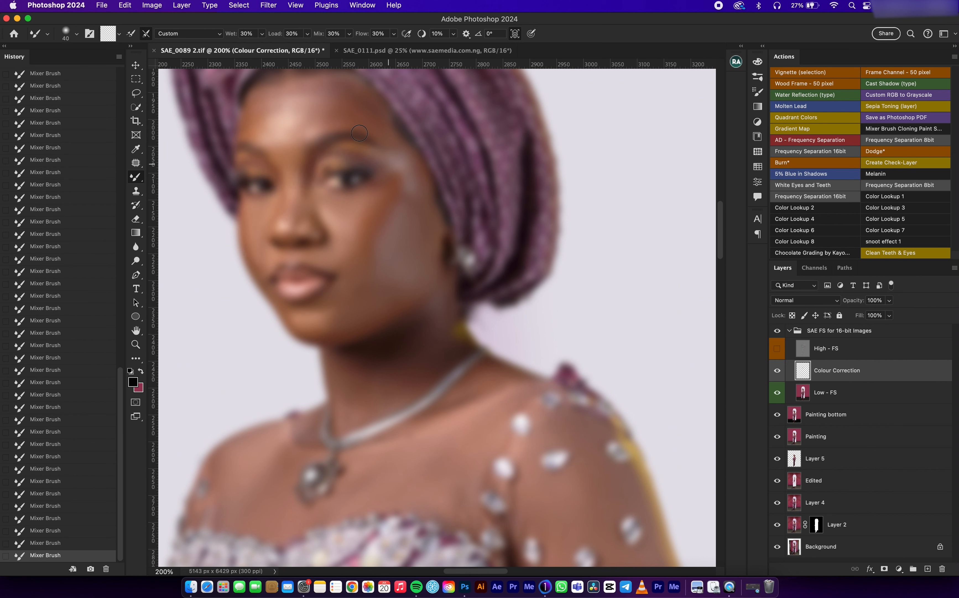
{"action": "key", "text": "]"}
{"action": "left_click", "coordinate": [778, 353]}
{"action": "left_click", "coordinate": [778, 353]}
{"action": "mouse_move", "coordinate": [265, 103]}
{"action": "left_mouse_down"}
{"action": "mouse_move", "coordinate": [304, 116]}
{"action": "mouse_move", "coordinate": [322, 127]}
{"action": "mouse_move", "coordinate": [340, 106]}
{"action": "mouse_move", "coordinate": [366, 117]}
{"action": "mouse_move", "coordinate": [337, 119]}
{"action": "mouse_move", "coordinate": [350, 99]}
{"action": "left_mouse_up"}
{"action": "left_click", "coordinate": [778, 349]}
{"action": "left_click", "coordinate": [778, 350]}
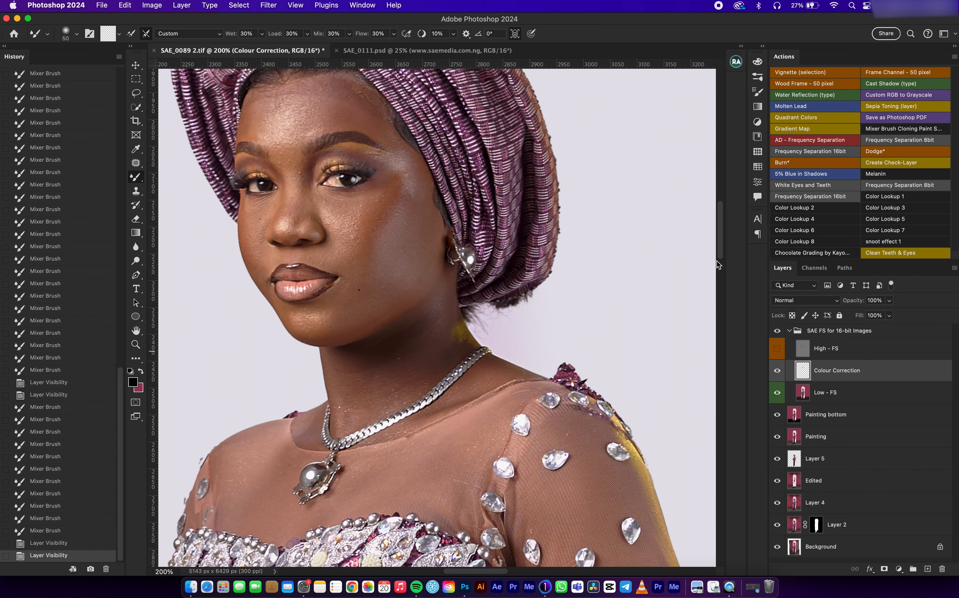
Step: Blend the remaining face and neck tones with the Mixer Brush and show the High - FS layer again
{"action": "mouse_move", "coordinate": [289, 167]}
{"action": "left_mouse_down"}
{"action": "mouse_move", "coordinate": [289, 226]}
{"action": "mouse_move", "coordinate": [314, 206]}
{"action": "mouse_move", "coordinate": [357, 222]}
{"action": "mouse_move", "coordinate": [351, 233]}
{"action": "mouse_move", "coordinate": [372, 207]}
{"action": "mouse_move", "coordinate": [400, 233]}
{"action": "mouse_move", "coordinate": [360, 379]}
{"action": "mouse_move", "coordinate": [344, 374]}
{"action": "mouse_move", "coordinate": [358, 398]}
{"action": "mouse_move", "coordinate": [373, 399]}
{"action": "mouse_move", "coordinate": [402, 367]}
{"action": "left_mouse_up"}
{"action": "mouse_move", "coordinate": [401, 367]}
{"action": "left_mouse_down"}
{"action": "mouse_move", "coordinate": [419, 336]}
{"action": "mouse_move", "coordinate": [439, 348]}
{"action": "mouse_move", "coordinate": [390, 379]}
{"action": "mouse_move", "coordinate": [436, 414]}
{"action": "mouse_move", "coordinate": [480, 388]}
{"action": "mouse_move", "coordinate": [317, 439]}
{"action": "mouse_move", "coordinate": [368, 398]}
{"action": "left_mouse_up"}
{"action": "key", "text": "bracketright"}
{"action": "key", "text": "bracketright"}
{"action": "key", "text": "bracketright"}
{"action": "key", "text": "bracketright"}
{"action": "key", "text": "bracketright"}
{"action": "key", "text": "bracketleft"}
{"action": "key", "text": "bracketleft"}
{"action": "key", "text": "bracketleft"}
{"action": "key", "text": "bracketleft"}
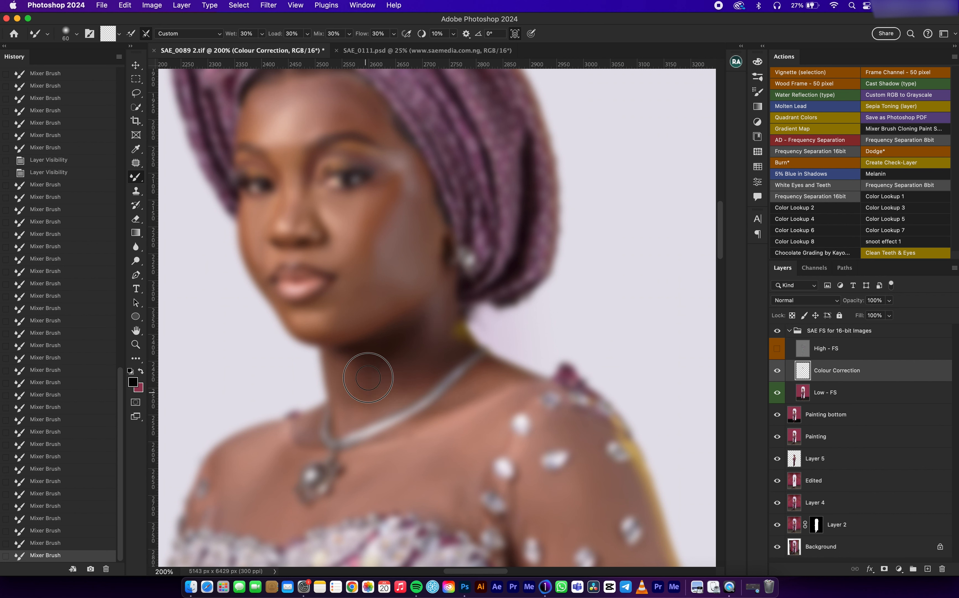
{"action": "left_click", "coordinate": [777, 349]}
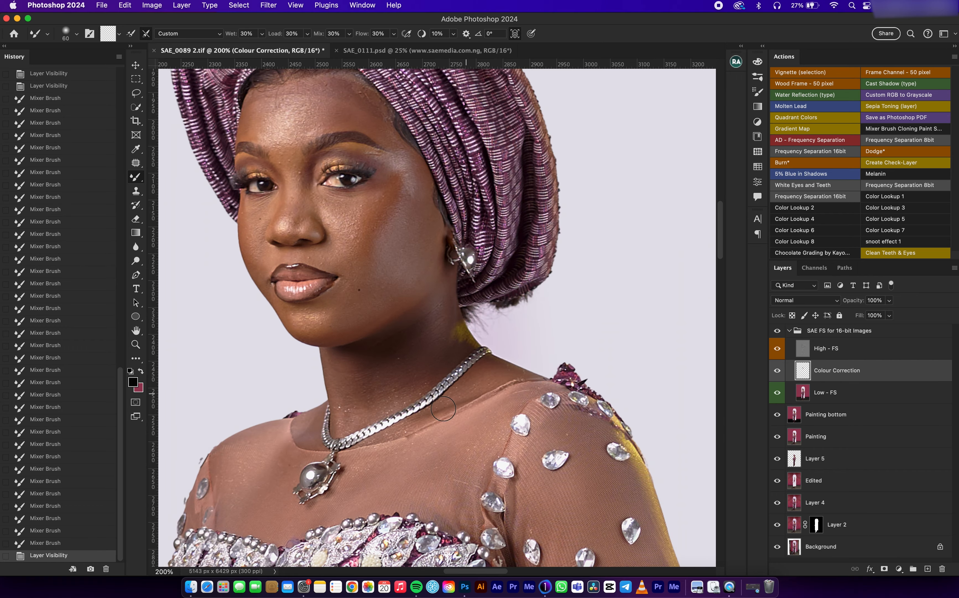
Step: Select the High - FS layer and clone clean texture over the bumps between the eyebrows with the Clone Stamp
{"action": "key", "text": "s"}
{"action": "scroll", "coordinate": [431, 379], "scroll_direction": "up", "scroll_amount": 5}
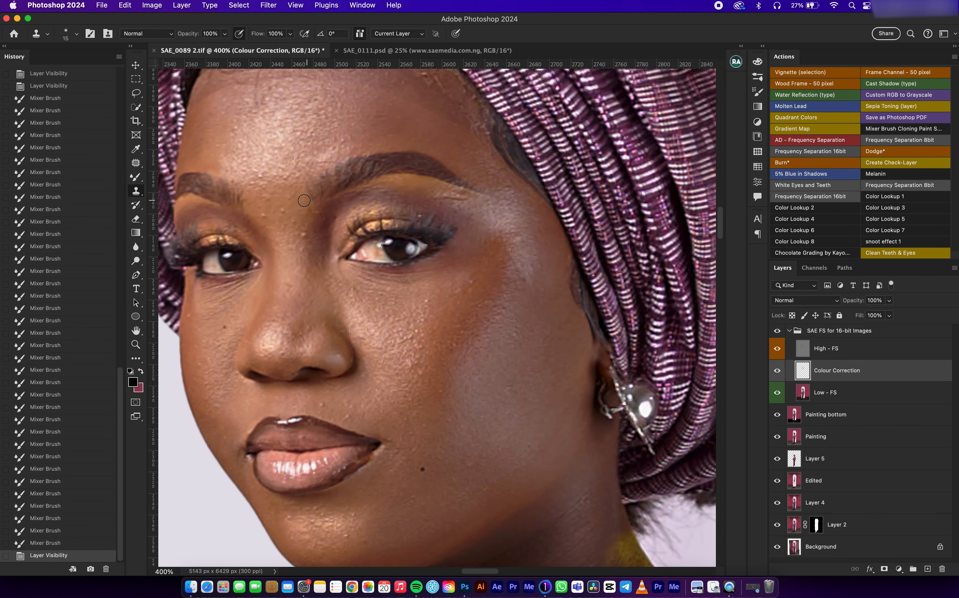
{"action": "left_click", "coordinate": [281, 216]}
{"action": "left_click_drag", "start_coordinate": [819, 350], "coordinate": [273, 224]}
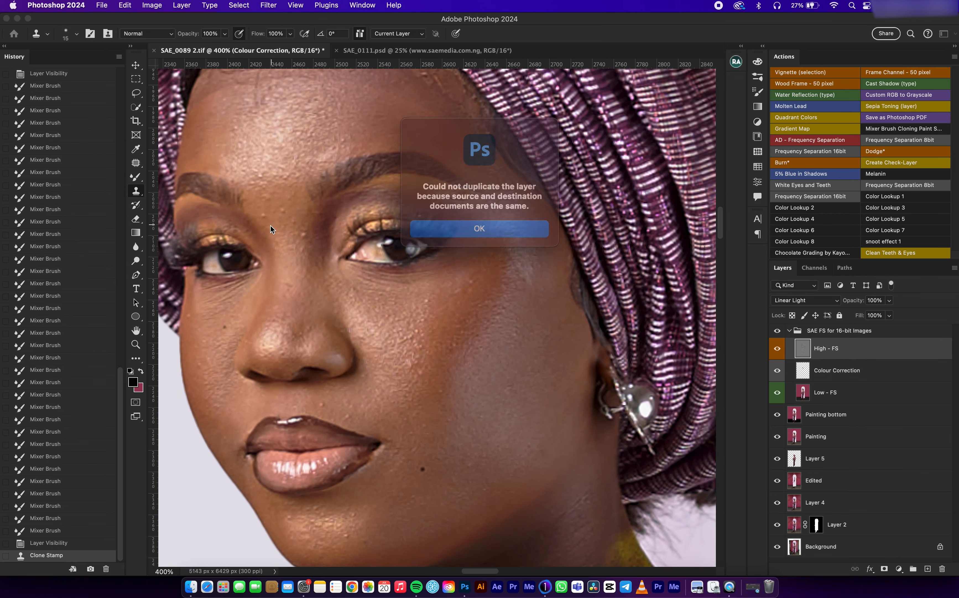
{"action": "left_click", "coordinate": [491, 223]}
{"action": "left_click", "coordinate": [268, 225], "text": "alt"}
{"action": "left_click", "coordinate": [275, 222]}
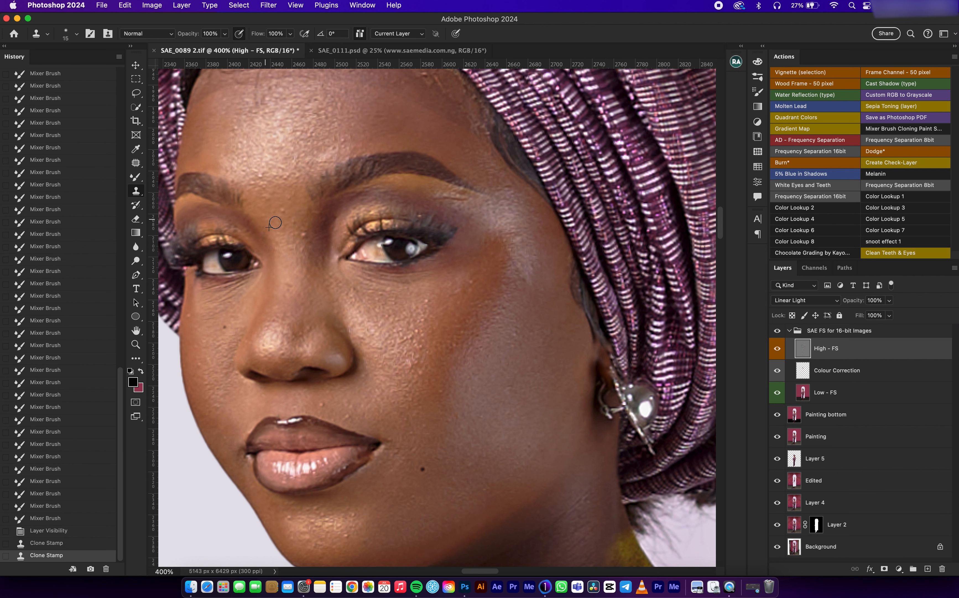
Step: Clone clean skin texture over the bumps between the eyes and down the nose bridge
{"action": "left_click", "coordinate": [285, 211]}
{"action": "left_click", "coordinate": [301, 235]}
{"action": "left_click", "coordinate": [301, 243]}
{"action": "left_click", "coordinate": [301, 239]}
{"action": "left_click", "coordinate": [290, 238]}
{"action": "left_click", "coordinate": [289, 285]}
Step: Clone away the forehead bumps just above the woman's right eyebrow
{"action": "left_click", "coordinate": [251, 160], "text": "alt"}
{"action": "left_click", "coordinate": [244, 140]}
{"action": "left_click", "coordinate": [238, 127]}
{"action": "left_click", "coordinate": [254, 174]}
{"action": "left_click", "coordinate": [244, 171]}
{"action": "left_click", "coordinate": [250, 180]}
{"action": "left_click", "coordinate": [262, 169]}
{"action": "left_click", "coordinate": [242, 151], "text": "alt"}
{"action": "left_click", "coordinate": [225, 175]}
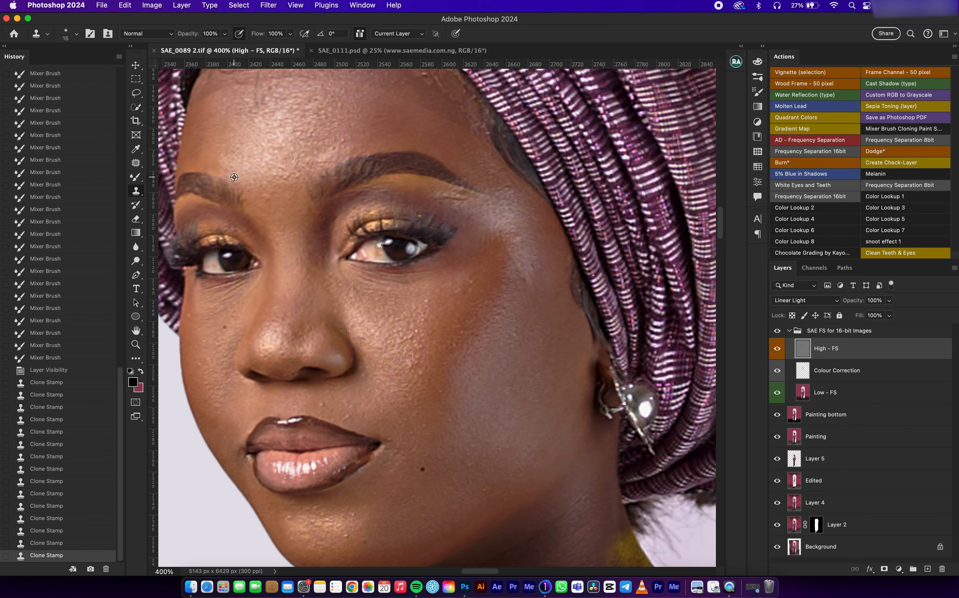
Step: Clone clean texture over the bumps in the centre of the lower forehead
{"action": "left_click", "coordinate": [238, 157]}
{"action": "left_click", "coordinate": [281, 180], "text": "alt"}
{"action": "left_click", "coordinate": [259, 145]}
{"action": "left_click", "coordinate": [283, 175]}
{"action": "left_click", "coordinate": [301, 138], "text": "alt"}
{"action": "left_click", "coordinate": [295, 126]}
{"action": "left_click", "coordinate": [273, 145]}
{"action": "left_click", "coordinate": [274, 146]}
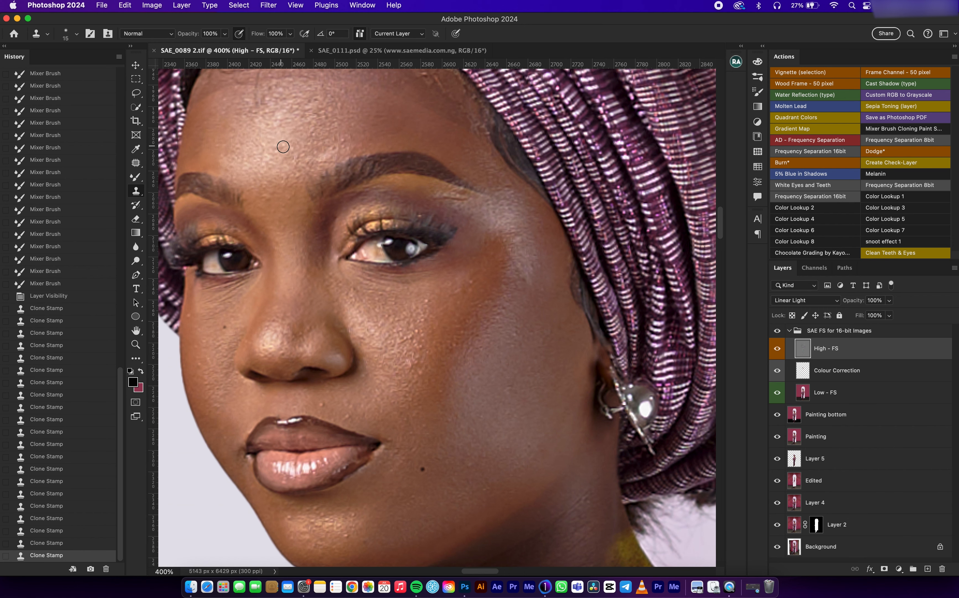
Step: Even out the remaining rough texture across the lower forehead, from the woman's right eyebrow to the centre, with the Clone Stamp
{"action": "left_click_drag", "start_coordinate": [285, 131], "coordinate": [292, 192]}
{"action": "left_click", "coordinate": [263, 157]}
{"action": "left_click", "coordinate": [248, 173], "text": "alt"}
{"action": "left_click", "coordinate": [245, 150]}
{"action": "left_click", "coordinate": [232, 153]}
{"action": "left_click", "coordinate": [225, 139]}
{"action": "left_click", "coordinate": [223, 168]}
{"action": "left_click", "coordinate": [206, 166]}
{"action": "left_click", "coordinate": [245, 160], "text": "alt"}
{"action": "left_click", "coordinate": [294, 146], "text": "alt"}
{"action": "left_click", "coordinate": [308, 152]}
{"action": "left_click", "coordinate": [275, 142], "text": "alt"}
{"action": "left_click", "coordinate": [302, 139]}
{"action": "left_click", "coordinate": [319, 142], "text": "alt"}
{"action": "left_click", "coordinate": [295, 148]}
Step: Clone clean texture over the forehead skin above the woman's left eyebrow
{"action": "left_click", "coordinate": [349, 138], "text": "alt"}
{"action": "left_click", "coordinate": [365, 147]}
{"action": "left_click", "coordinate": [389, 160]}
{"action": "left_click", "coordinate": [445, 182]}
{"action": "left_click", "coordinate": [411, 155]}
{"action": "left_click", "coordinate": [364, 149], "text": "alt"}
{"action": "left_click", "coordinate": [362, 117]}
{"action": "left_click", "coordinate": [414, 134], "text": "alt"}
{"action": "left_click", "coordinate": [430, 136]}
{"action": "left_click", "coordinate": [448, 146]}
{"action": "left_click", "coordinate": [383, 128], "text": "alt"}
{"action": "left_click", "coordinate": [419, 129]}
Step: Clone away the bumps around the outer end of the woman's left eyebrow
{"action": "left_click", "coordinate": [440, 135]}
{"action": "left_click", "coordinate": [440, 161], "text": "alt"}
{"action": "left_click", "coordinate": [463, 157]}
{"action": "left_click", "coordinate": [464, 142]}
{"action": "left_click", "coordinate": [444, 176], "text": "alt"}
{"action": "left_click", "coordinate": [470, 177]}
{"action": "left_click", "coordinate": [487, 188]}
{"action": "left_click", "coordinate": [453, 190], "text": "alt"}
{"action": "left_click", "coordinate": [472, 199]}
Step: Clone clean texture over the leftover bumps on the forehead's side towards the woman's left temple
{"action": "left_click", "coordinate": [435, 163]}
{"action": "left_click", "coordinate": [421, 125], "text": "alt"}
{"action": "left_click", "coordinate": [396, 109]}
{"action": "left_click", "coordinate": [370, 111]}
{"action": "left_click", "coordinate": [415, 131], "text": "alt"}
{"action": "left_click", "coordinate": [431, 125]}
{"action": "left_click", "coordinate": [449, 134]}
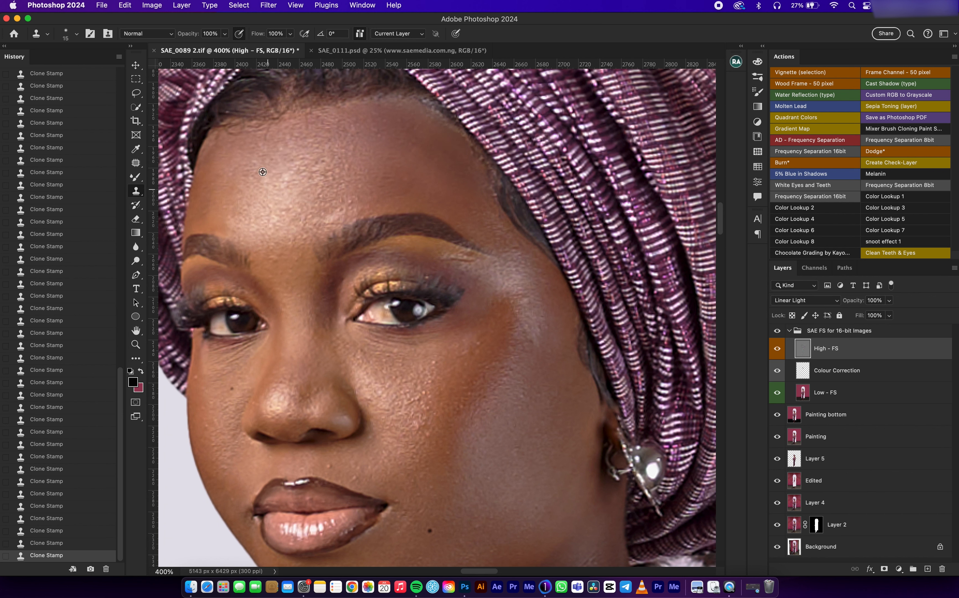
Step: Clone clean texture over the bumps in the middle of the forehead
{"action": "left_click", "coordinate": [314, 170]}
{"action": "left_click", "coordinate": [335, 179]}
{"action": "left_click", "coordinate": [348, 200]}
{"action": "left_click", "coordinate": [311, 193], "text": "alt"}
{"action": "left_click", "coordinate": [288, 213]}
{"action": "left_click", "coordinate": [300, 215]}
Step: Clone away the rough, shiny bumps on the chin below the lips
{"action": "scroll", "coordinate": [280, 256], "scroll_direction": "down", "scroll_amount": 10}
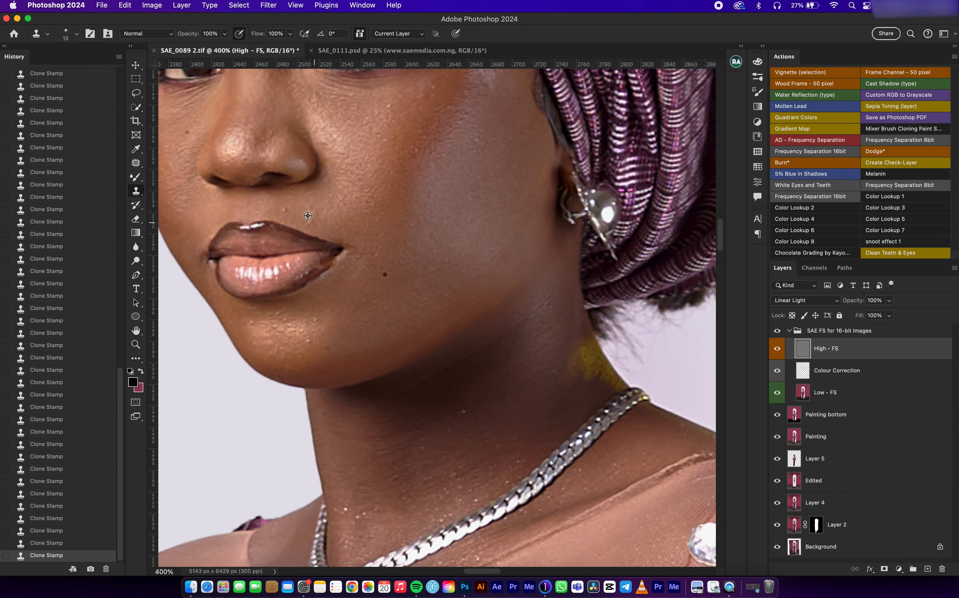
{"action": "left_click", "coordinate": [320, 336], "text": "alt"}
{"action": "mouse_move", "coordinate": [316, 325]}
{"action": "left_mouse_down"}
{"action": "mouse_move", "coordinate": [293, 344]}
{"action": "mouse_move", "coordinate": [260, 321]}
{"action": "mouse_move", "coordinate": [278, 328]}
{"action": "mouse_move", "coordinate": [261, 349]}
{"action": "mouse_move", "coordinate": [270, 351]}
{"action": "mouse_move", "coordinate": [268, 323]}
{"action": "mouse_move", "coordinate": [260, 351]}
{"action": "mouse_move", "coordinate": [286, 344]}
{"action": "mouse_move", "coordinate": [273, 312]}
{"action": "left_mouse_up"}
{"action": "left_click", "coordinate": [269, 323], "text": "alt"}
{"action": "left_click", "coordinate": [283, 350], "text": "alt"}
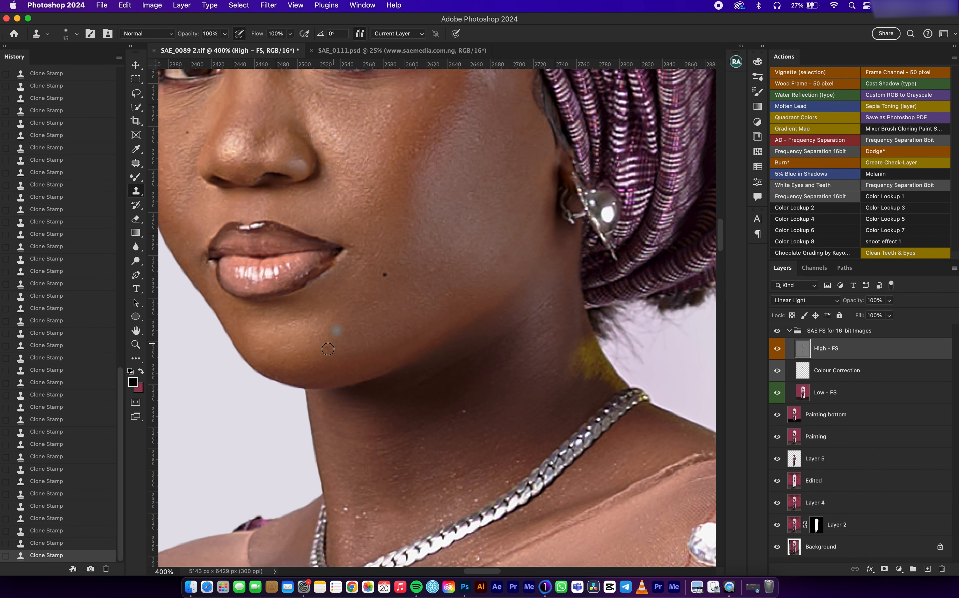
Step: Clone clean texture over the bumps on the woman's right cheek beside the nose
{"action": "scroll", "coordinate": [371, 273], "scroll_direction": "up", "scroll_amount": 5}
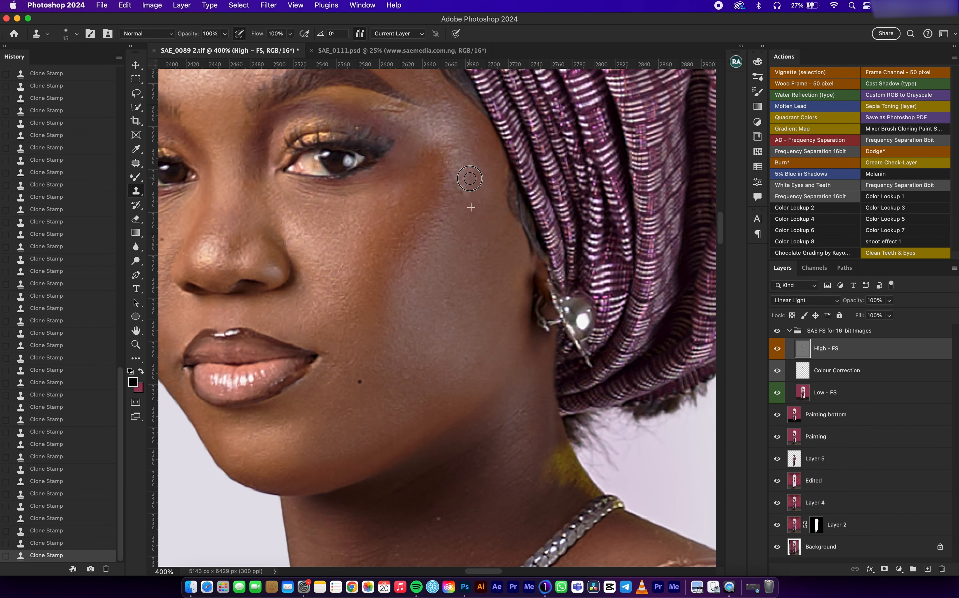
{"action": "scroll", "coordinate": [453, 177], "scroll_direction": "left", "scroll_amount": 6}
{"action": "scroll", "coordinate": [453, 177], "scroll_direction": "up", "scroll_amount": 2}
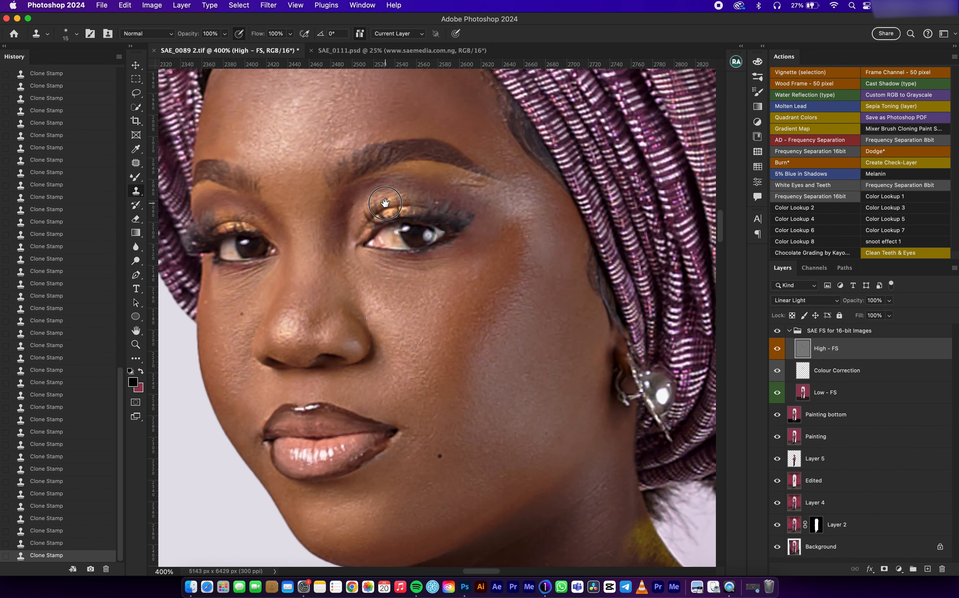
{"action": "left_click", "coordinate": [270, 344], "text": "alt"}
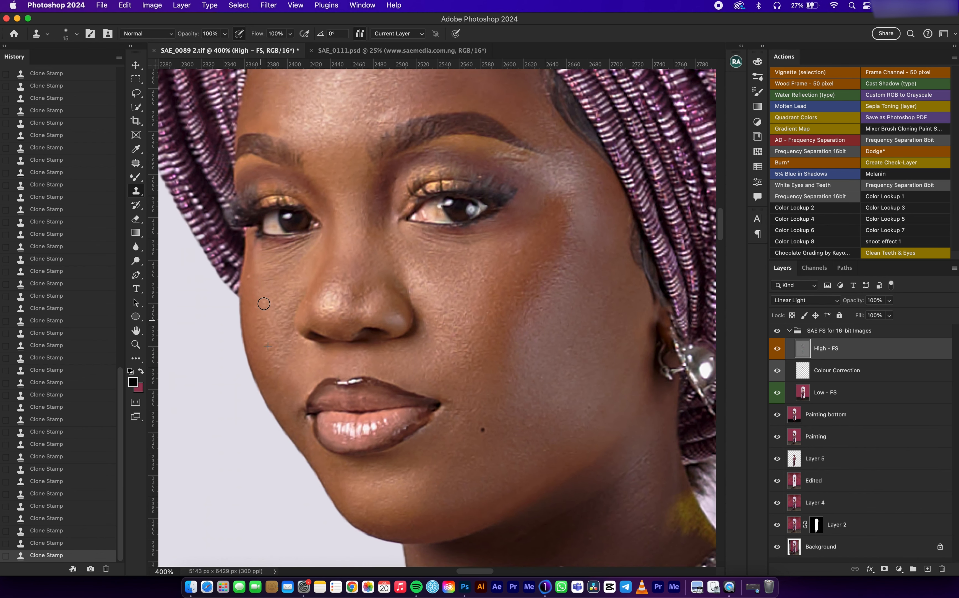
Step: Check the face for leftover bumps and clone clean texture over the upper forehead
{"action": "scroll", "coordinate": [377, 302], "scroll_direction": "up", "scroll_amount": 4}
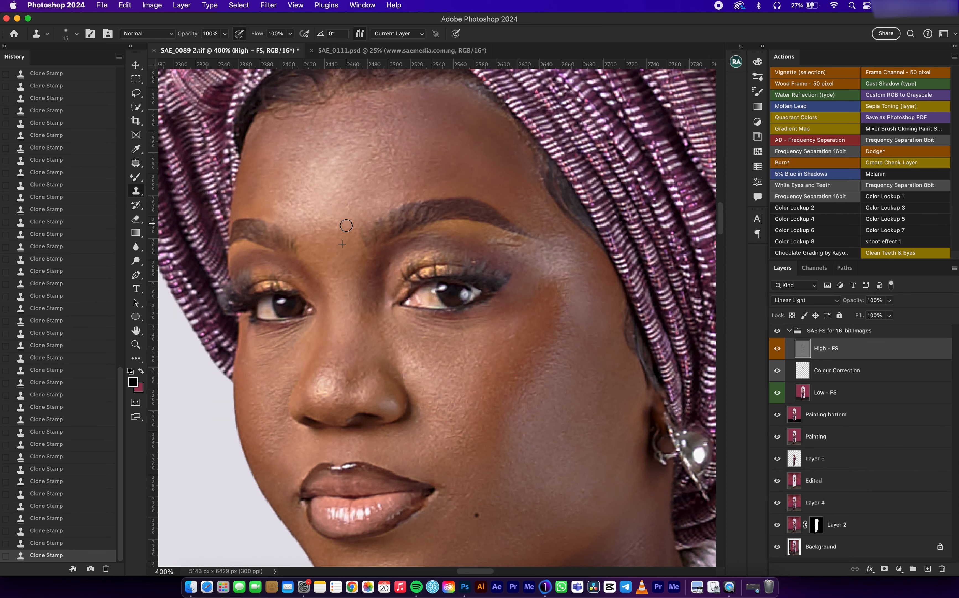
{"action": "scroll", "coordinate": [407, 281], "scroll_direction": "down", "scroll_amount": 12}
{"action": "scroll", "coordinate": [519, 393], "scroll_direction": "down", "scroll_amount": 3}
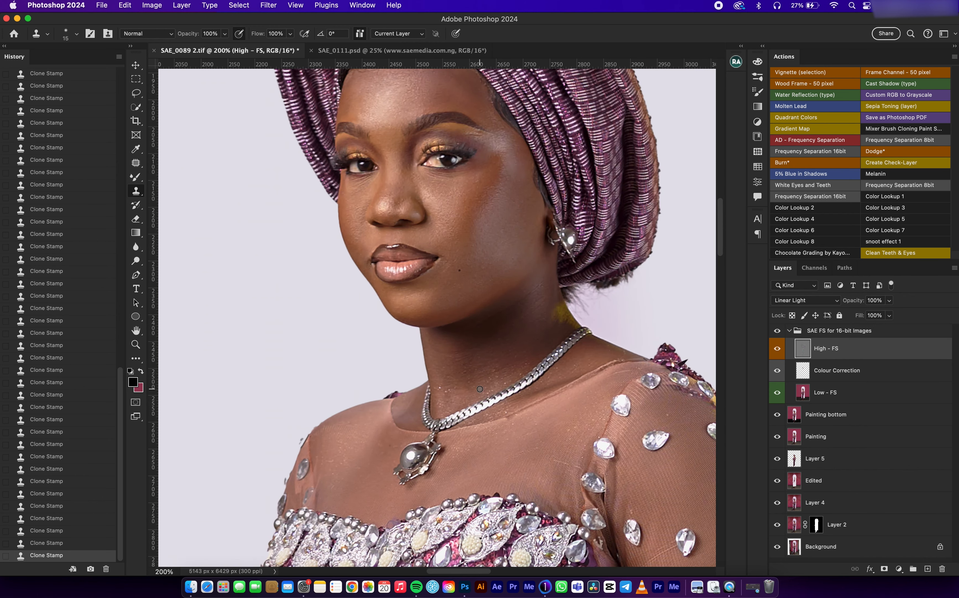
{"action": "scroll", "coordinate": [513, 195], "scroll_direction": "up", "scroll_amount": 3}
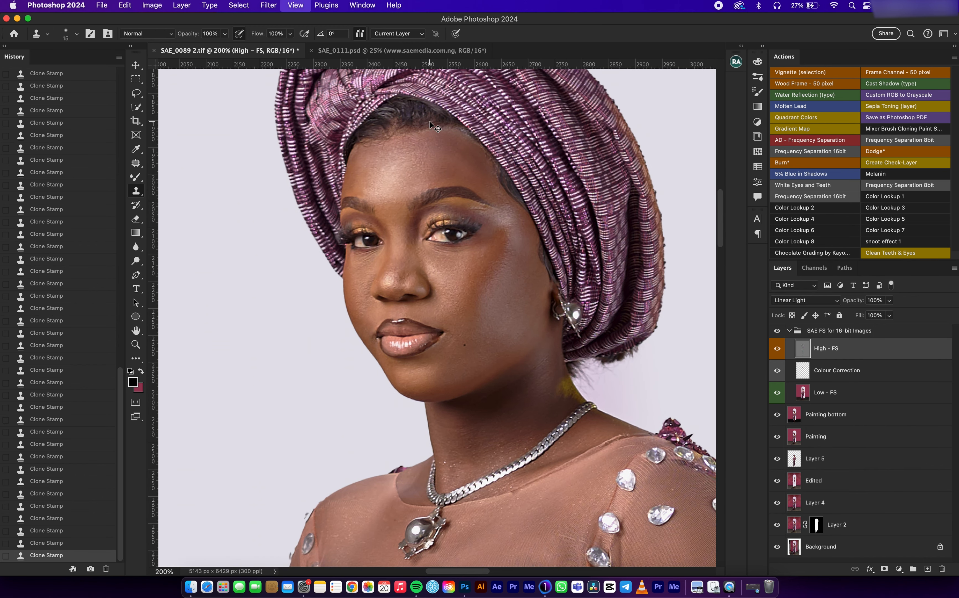
{"action": "key", "text": "super+plus"}
{"action": "key", "text": "super+plus"}
{"action": "left_click_drag", "start_coordinate": [495, 212], "coordinate": [484, 369]}
{"action": "left_click", "coordinate": [410, 168]}
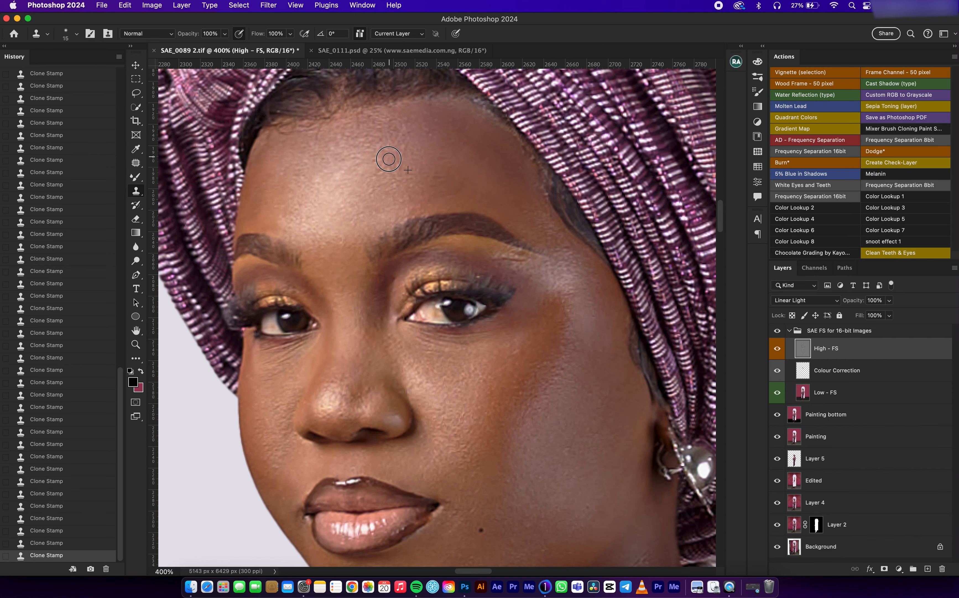
Step: Hide the High - FS layer and blend the tones of the hand without rings on the Colour Correction layer with the Mixer Brush
{"action": "scroll", "coordinate": [525, 225], "scroll_direction": "down", "scroll_amount": 10}
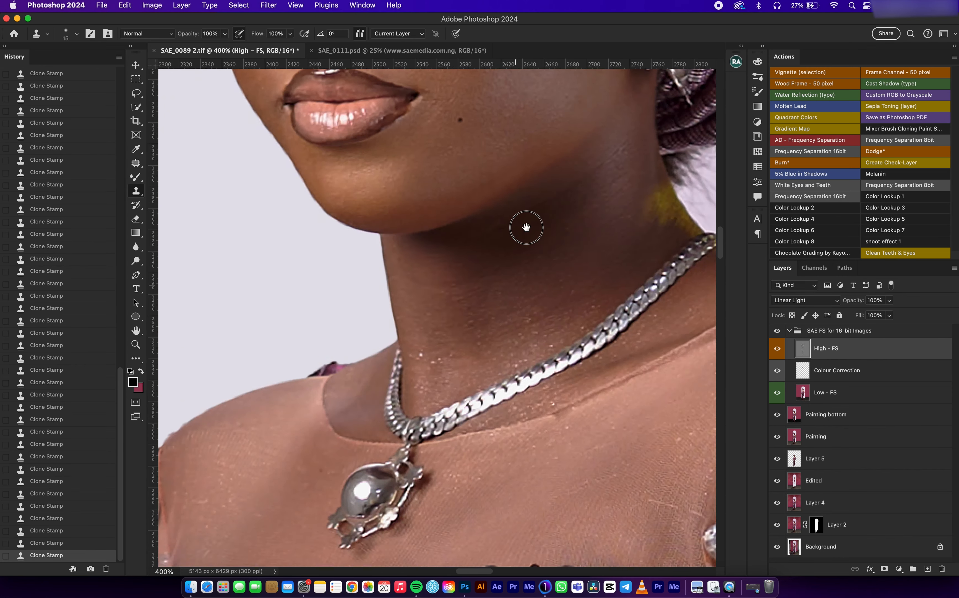
{"action": "key", "text": "super+minus"}
{"action": "left_click", "coordinate": [825, 379]}
{"action": "left_click", "coordinate": [778, 348]}
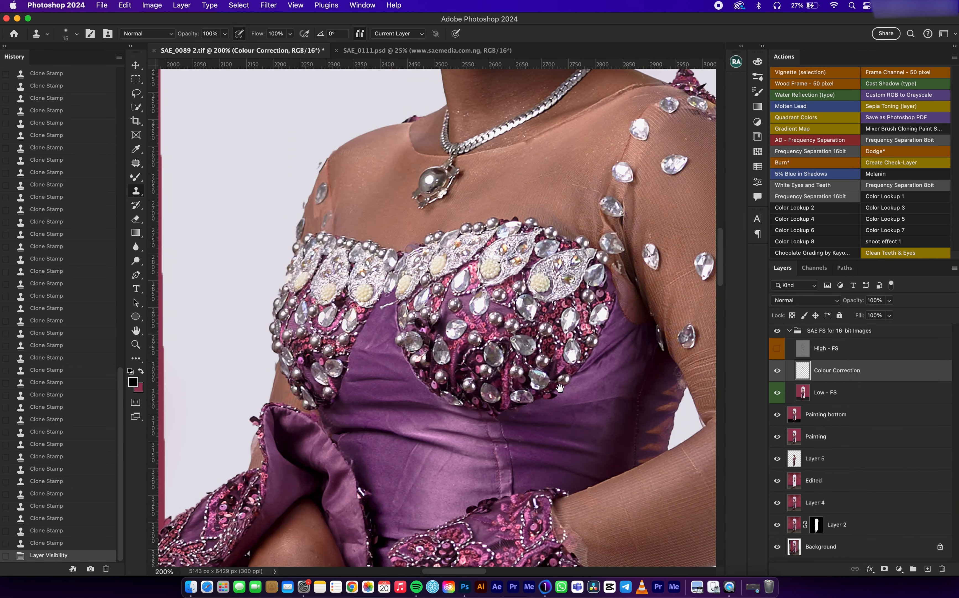
{"action": "scroll", "coordinate": [428, 289], "scroll_direction": "down", "scroll_amount": 10}
{"action": "key", "text": "b"}
{"action": "left_click_drag", "start_coordinate": [357, 258], "coordinate": [372, 333]}
{"action": "left_click_drag", "start_coordinate": [358, 232], "coordinate": [345, 257]}
{"action": "left_click_drag", "start_coordinate": [315, 319], "coordinate": [306, 341]}
{"action": "left_click_drag", "start_coordinate": [302, 340], "coordinate": [300, 355]}
{"action": "left_click_drag", "start_coordinate": [341, 309], "coordinate": [343, 356]}
{"action": "left_click_drag", "start_coordinate": [320, 383], "coordinate": [332, 410]}
Step: Blend the skin tones on the back and fingers of the ringed hand, and show the High - FS layer again
{"action": "left_click_drag", "start_coordinate": [446, 296], "coordinate": [428, 313]}
{"action": "left_click_drag", "start_coordinate": [450, 308], "coordinate": [444, 350]}
{"action": "left_click_drag", "start_coordinate": [480, 362], "coordinate": [478, 391]}
{"action": "left_click_drag", "start_coordinate": [419, 415], "coordinate": [417, 435]}
{"action": "left_click_drag", "start_coordinate": [390, 411], "coordinate": [381, 429]}
{"action": "left_click_drag", "start_coordinate": [401, 379], "coordinate": [386, 407]}
{"action": "left_click", "coordinate": [777, 347]}
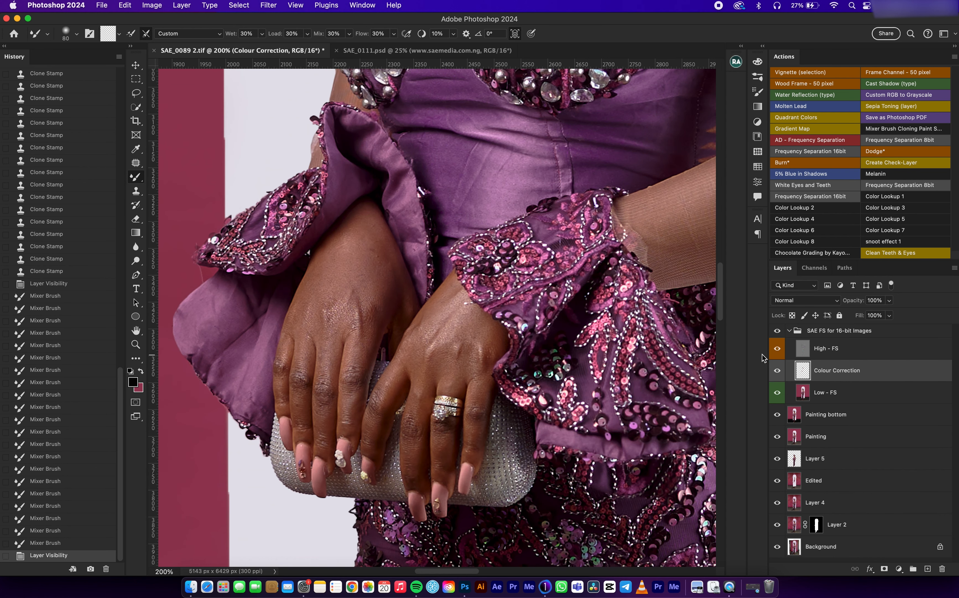
Step: Select the High - FS layer and patch the rough texture near the wrist of the hand without rings
{"action": "left_click", "coordinate": [829, 355]}
{"action": "key", "text": "j"}
{"action": "left_click_drag", "start_coordinate": [377, 265], "coordinate": [378, 256]}
{"action": "left_click_drag", "start_coordinate": [379, 257], "coordinate": [381, 258]}
{"action": "left_click_drag", "start_coordinate": [382, 255], "coordinate": [377, 278]}
{"action": "left_click_drag", "start_coordinate": [376, 233], "coordinate": [377, 237]}
{"action": "key", "text": "super+d"}
Step: Patch another rough area on the back of the hand without rings and deselect it
{"action": "mouse_move", "coordinate": [377, 236]}
{"action": "left_mouse_down"}
{"action": "mouse_move", "coordinate": [375, 277]}
{"action": "mouse_move", "coordinate": [366, 250]}
{"action": "left_mouse_up"}
{"action": "left_click_drag", "start_coordinate": [372, 252], "coordinate": [366, 283]}
{"action": "key", "text": "super+d"}
{"action": "mouse_move", "coordinate": [368, 281]}
{"action": "left_mouse_down"}
{"action": "mouse_move", "coordinate": [370, 267]}
{"action": "mouse_move", "coordinate": [351, 313]}
{"action": "mouse_move", "coordinate": [359, 341]}
{"action": "mouse_move", "coordinate": [364, 299]}
{"action": "mouse_move", "coordinate": [347, 274]}
{"action": "left_mouse_up"}
{"action": "key", "text": "super+d"}
{"action": "key", "text": "super+z"}
{"action": "key", "text": "super+z"}
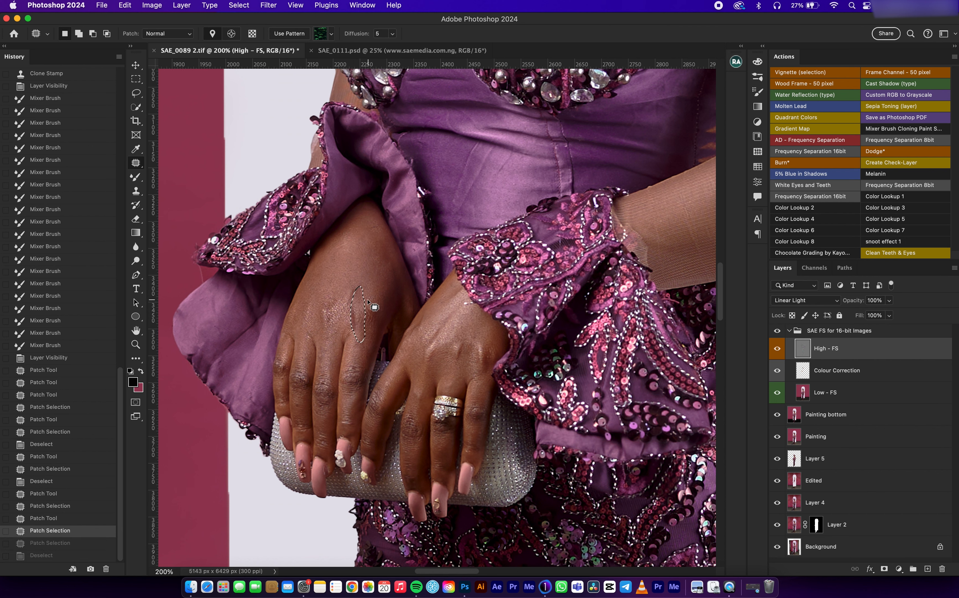
{"action": "key", "text": "super+z"}
{"action": "key", "text": "super+d"}
Step: Patch the remaining rough spots above the knuckles of the hand without rings, and fit the whole image in view
{"action": "mouse_move", "coordinate": [363, 298]}
{"action": "left_mouse_down"}
{"action": "mouse_move", "coordinate": [355, 325]}
{"action": "mouse_move", "coordinate": [361, 299]}
{"action": "left_mouse_up"}
{"action": "left_click_drag", "start_coordinate": [359, 318], "coordinate": [353, 319]}
{"action": "key", "text": "super+d"}
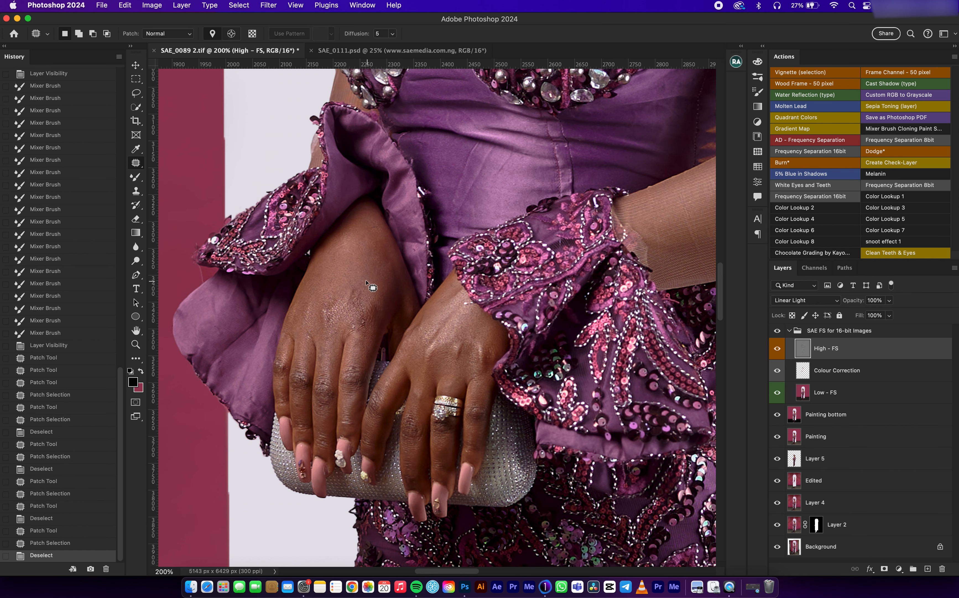
{"action": "left_click_drag", "start_coordinate": [361, 281], "coordinate": [358, 300]}
{"action": "left_click_drag", "start_coordinate": [366, 315], "coordinate": [357, 283]}
{"action": "key", "text": "super+d"}
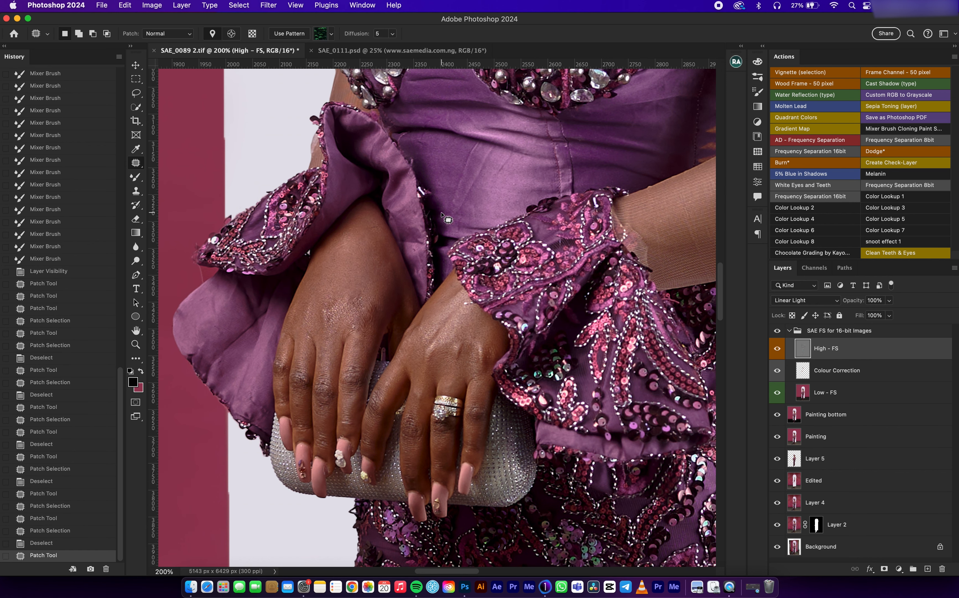
{"action": "key", "text": "super+0"}
{"action": "key", "text": "super+d"}
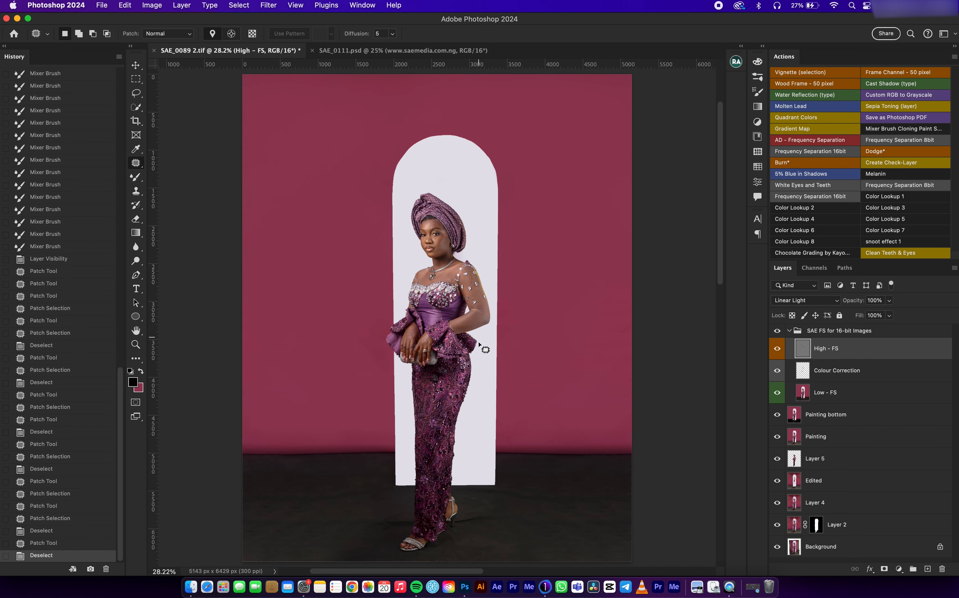
Step: Add a Hue/Saturation adjustment layer above the collapsed SAE FS for 16-bit Images group and set its Hue to -52
{"action": "left_click", "coordinate": [788, 331]}
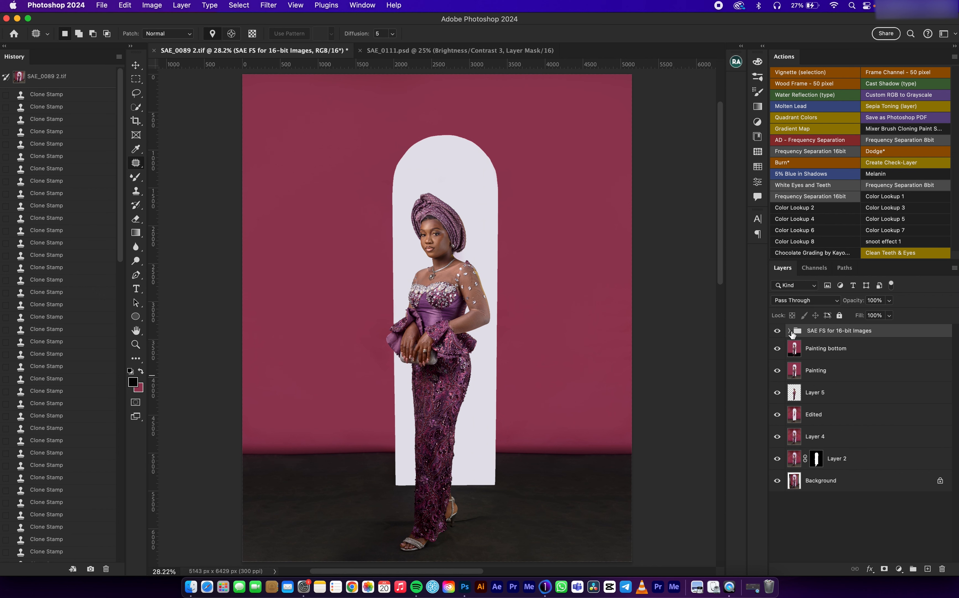
{"action": "left_click", "coordinate": [899, 569]}
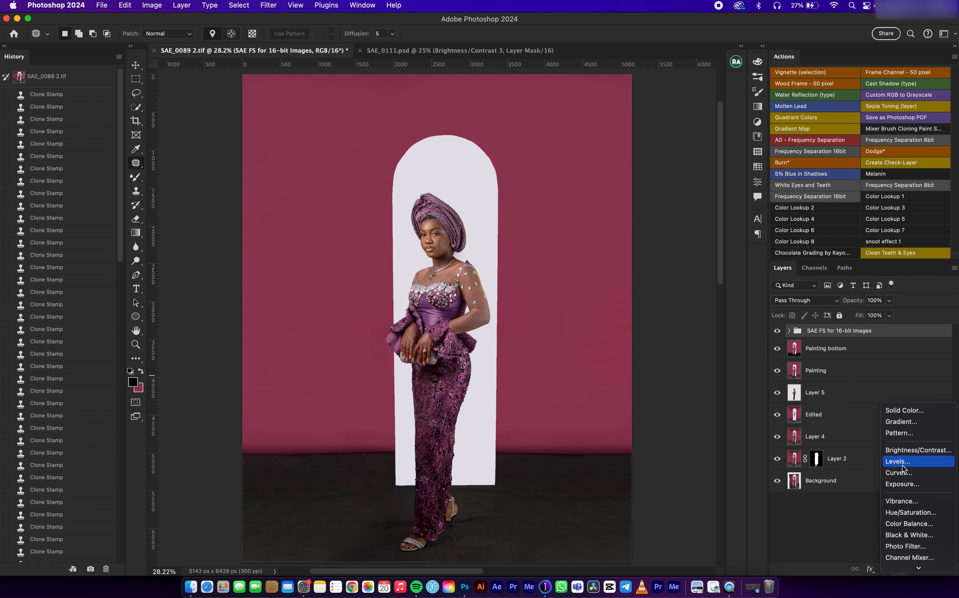
{"action": "left_click", "coordinate": [856, 540]}
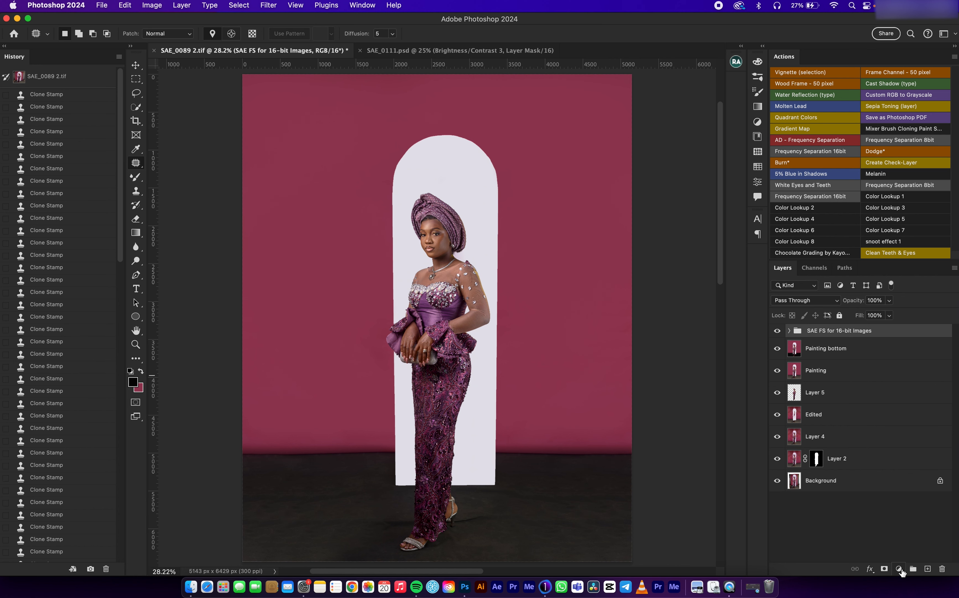
{"action": "left_click", "coordinate": [899, 569]}
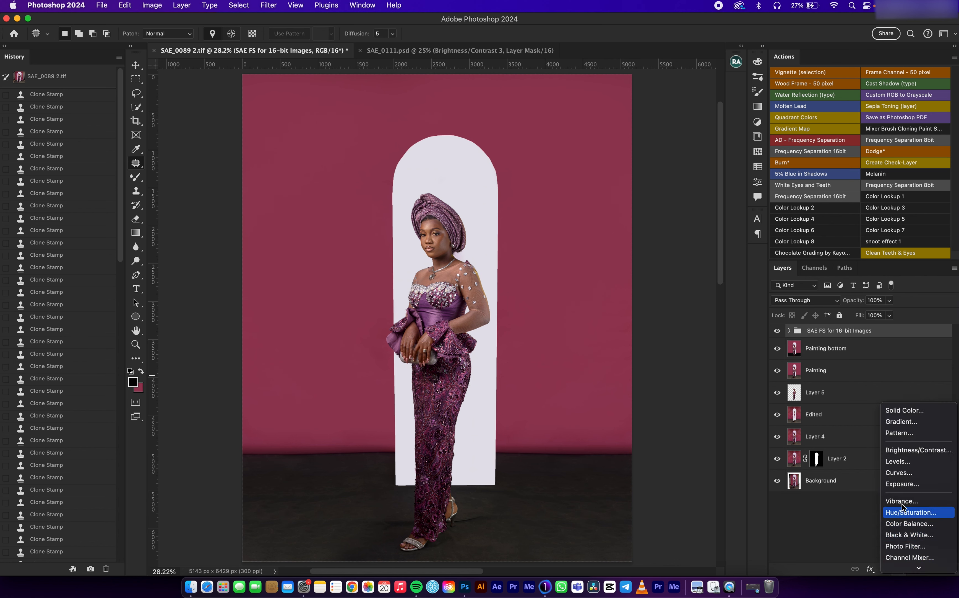
{"action": "left_click", "coordinate": [902, 512]}
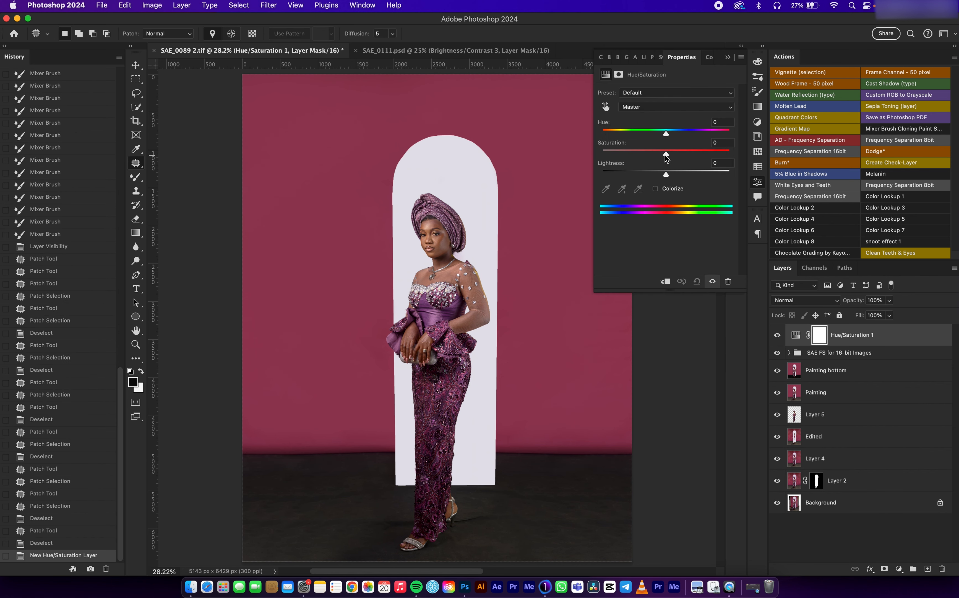
{"action": "left_click_drag", "start_coordinate": [666, 135], "coordinate": [640, 136]}
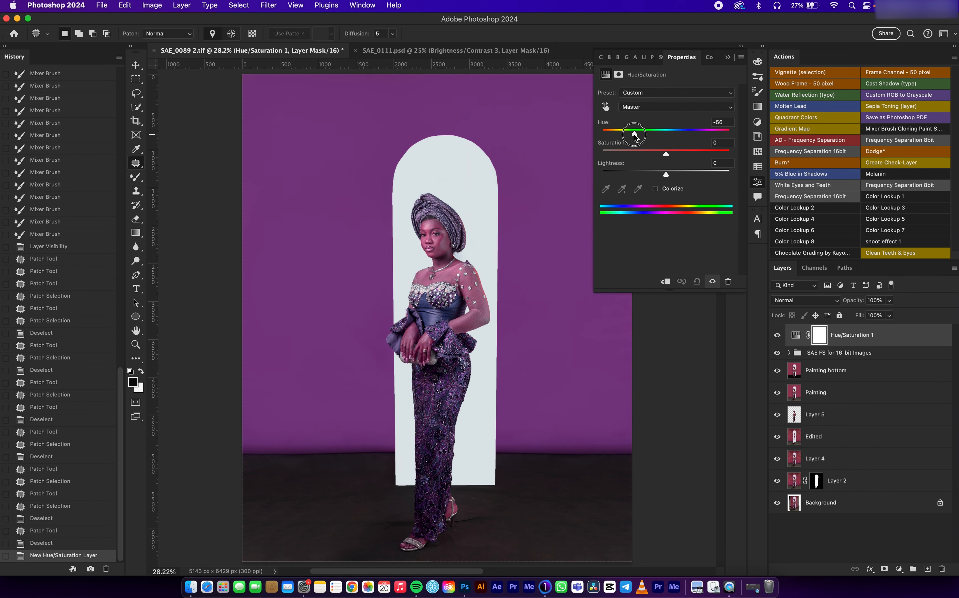
{"action": "left_click_drag", "start_coordinate": [636, 136], "coordinate": [637, 136]}
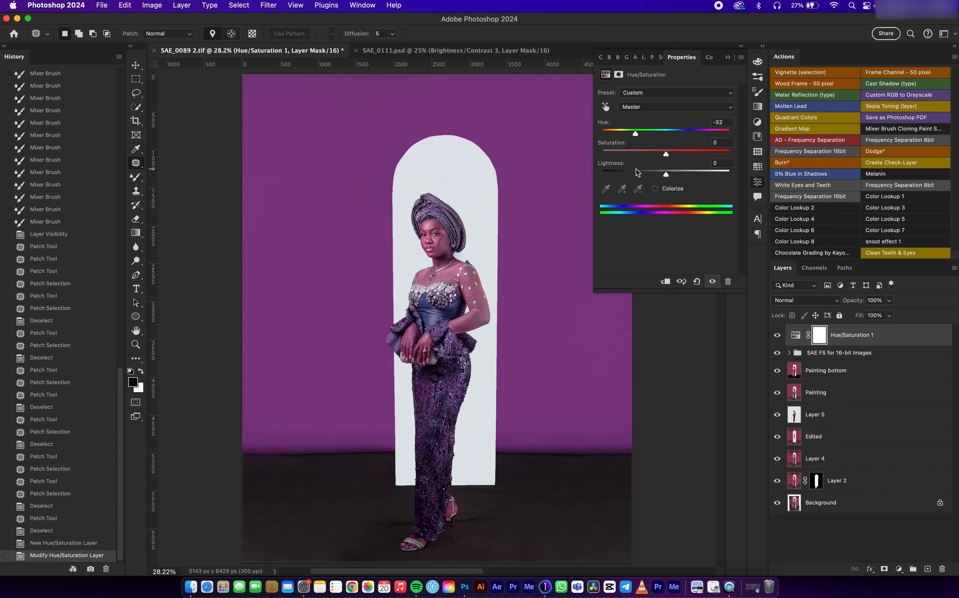
{"action": "left_click", "coordinate": [728, 58]}
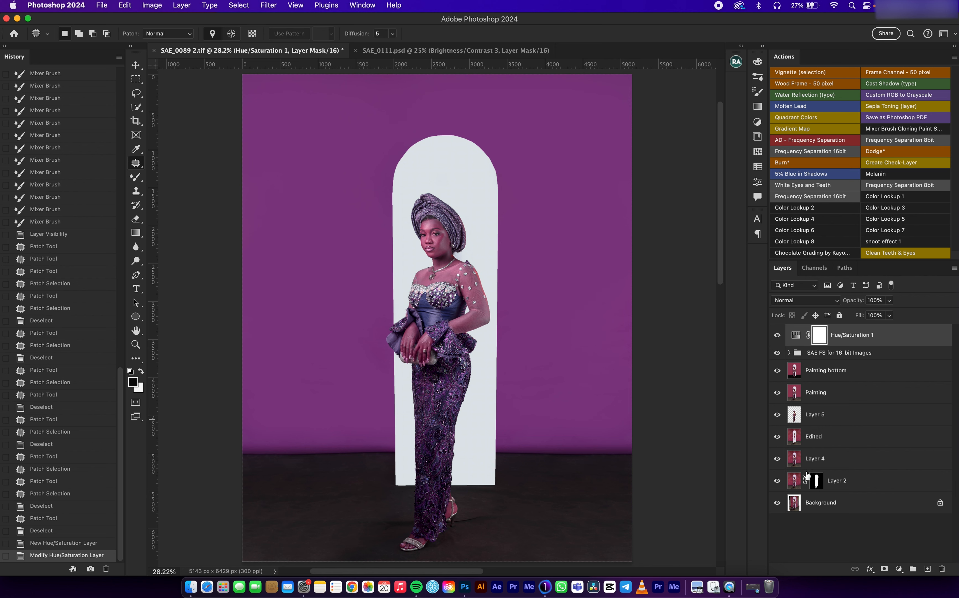
Step: Replace the Hue/Saturation layer's mask with a copy of Layer 2's mask and invert it
{"action": "left_click", "coordinate": [816, 479]}
{"action": "left_click_drag", "start_coordinate": [816, 483], "coordinate": [820, 335]}
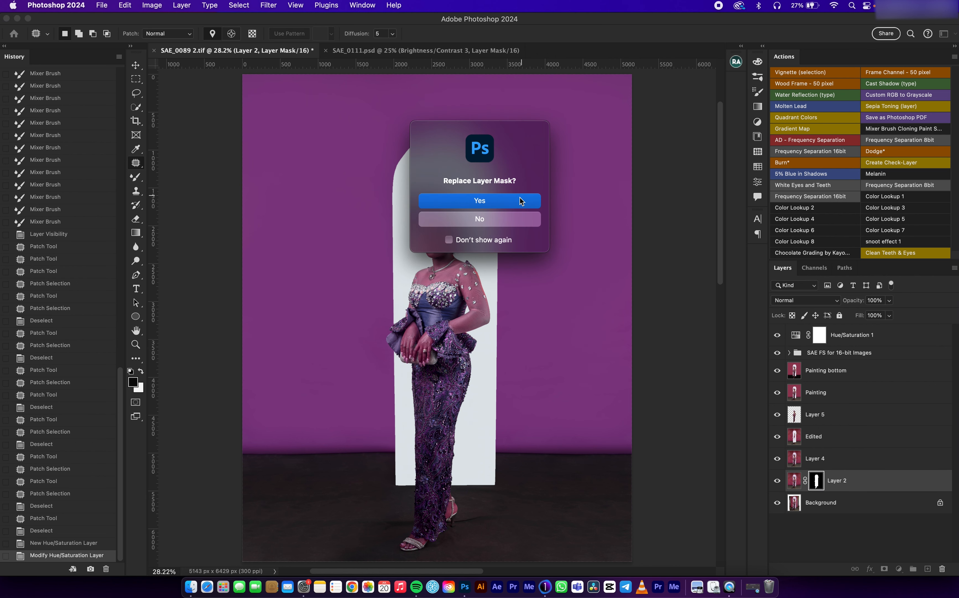
{"action": "key", "text": "Return"}
{"action": "left_click", "coordinate": [817, 342]}
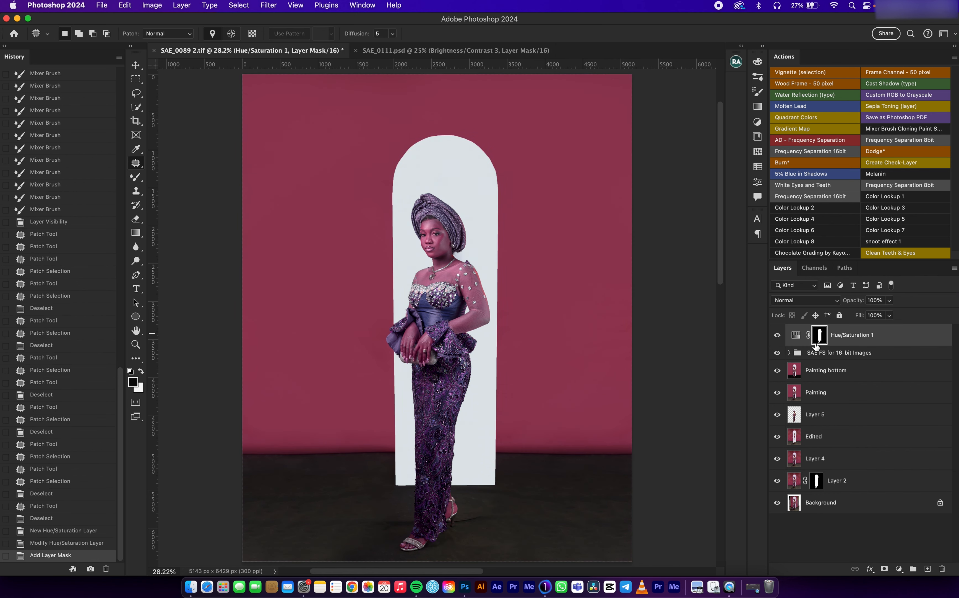
{"action": "key", "text": "super+i"}
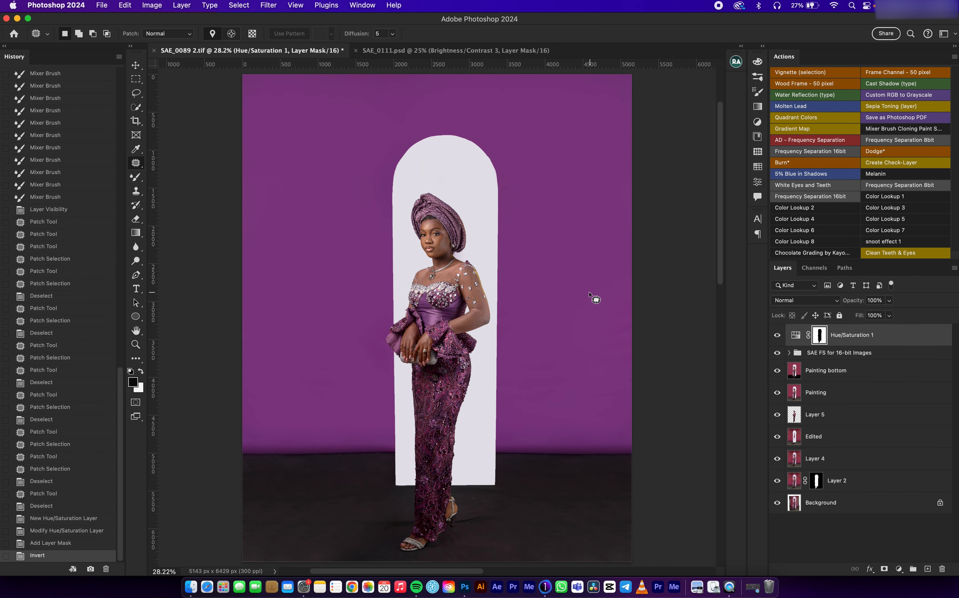
{"action": "key", "text": "super+minus"}
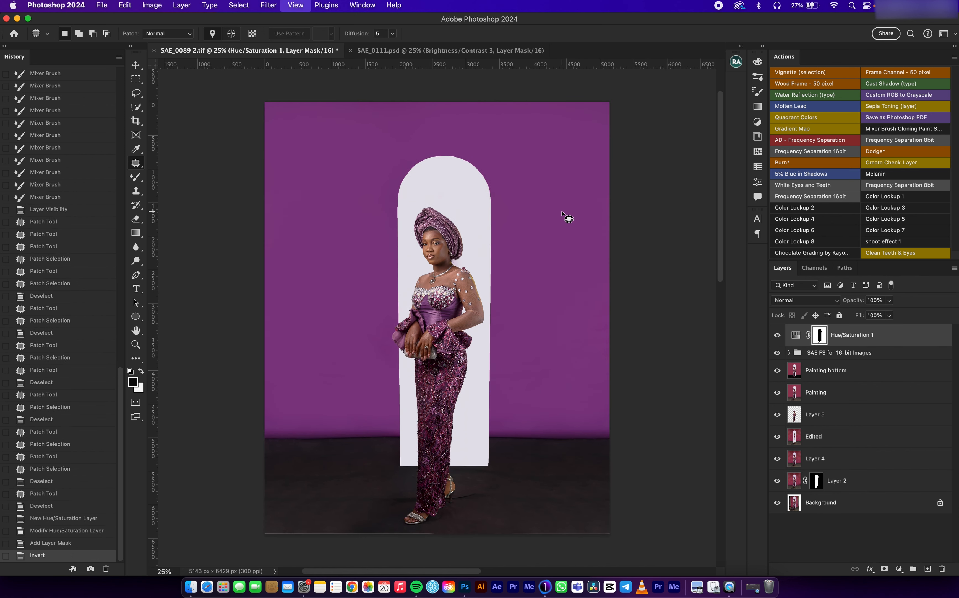
{"action": "left_click", "coordinate": [137, 66]}
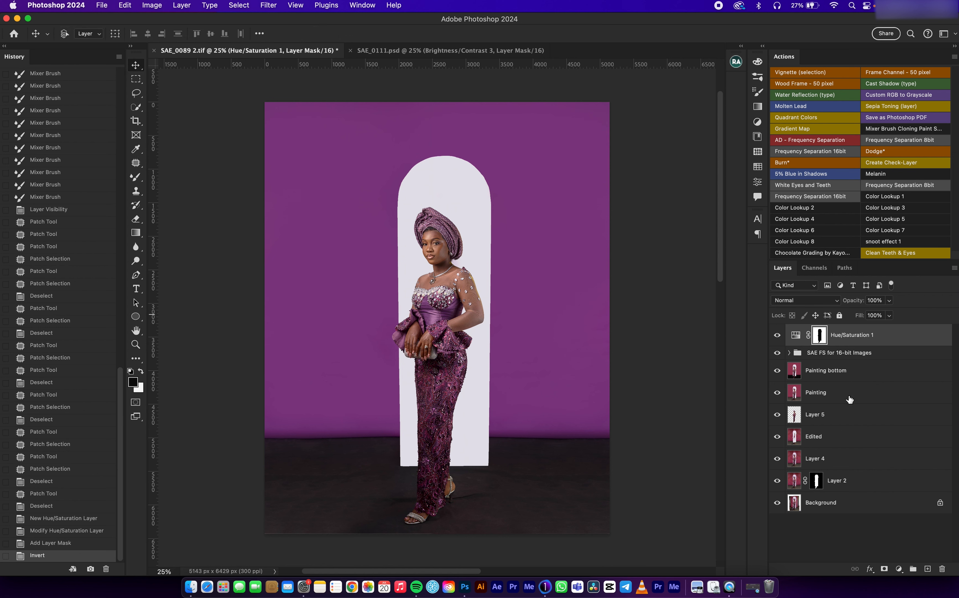
Step: Add a Brightness/Contrast adjustment layer above Hue/Saturation 1 and lower its Brightness to darken the backdrop
{"action": "left_click", "coordinate": [899, 568]}
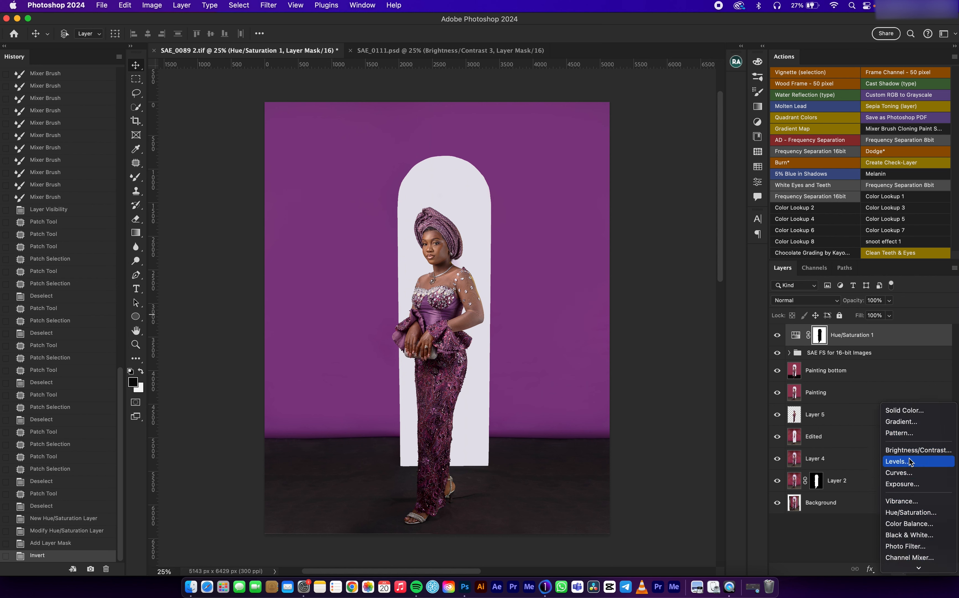
{"action": "left_click", "coordinate": [908, 450]}
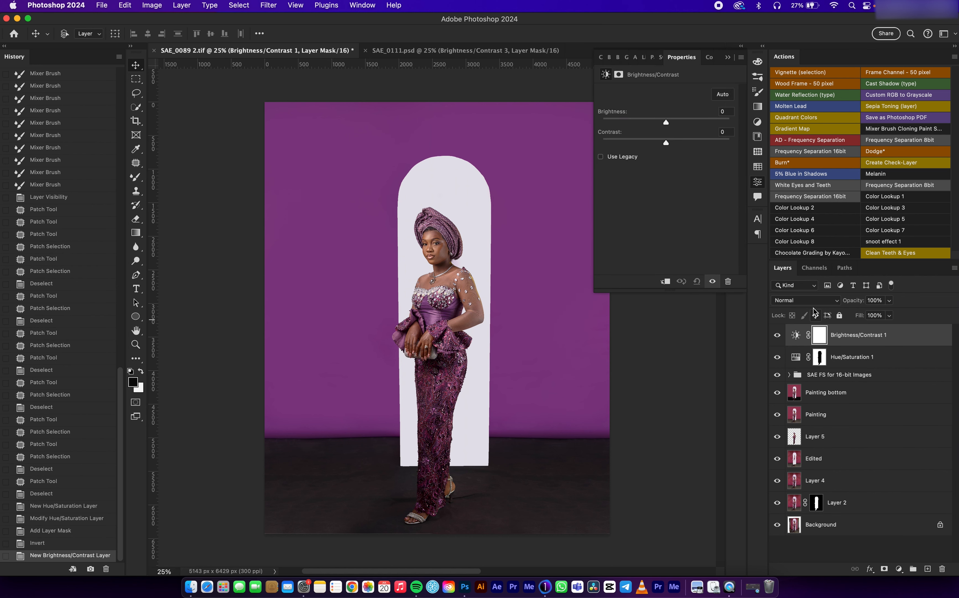
{"action": "left_click_drag", "start_coordinate": [667, 125], "coordinate": [658, 126]}
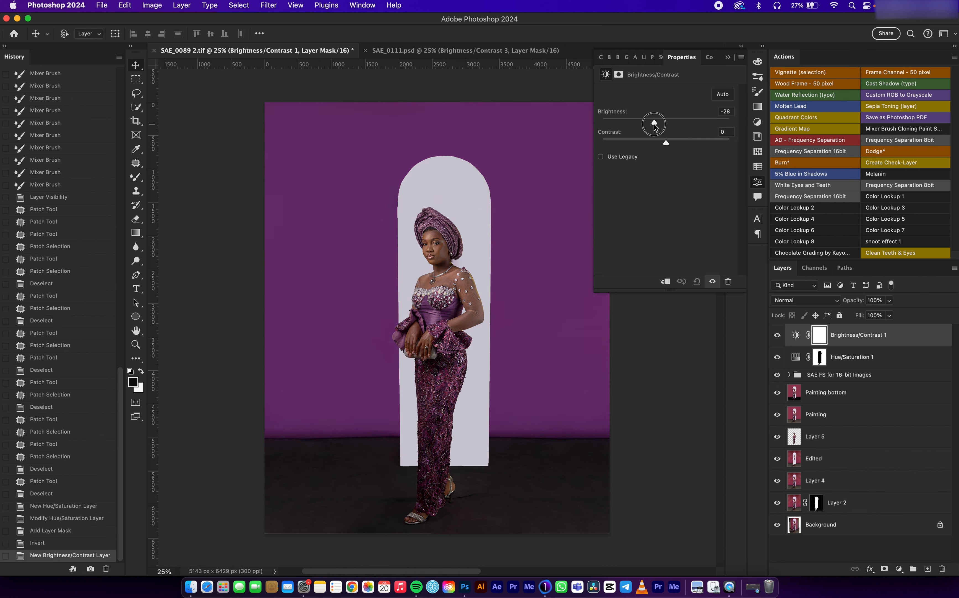
{"action": "left_click_drag", "start_coordinate": [651, 125], "coordinate": [651, 125]}
{"action": "left_click", "coordinate": [759, 137]}
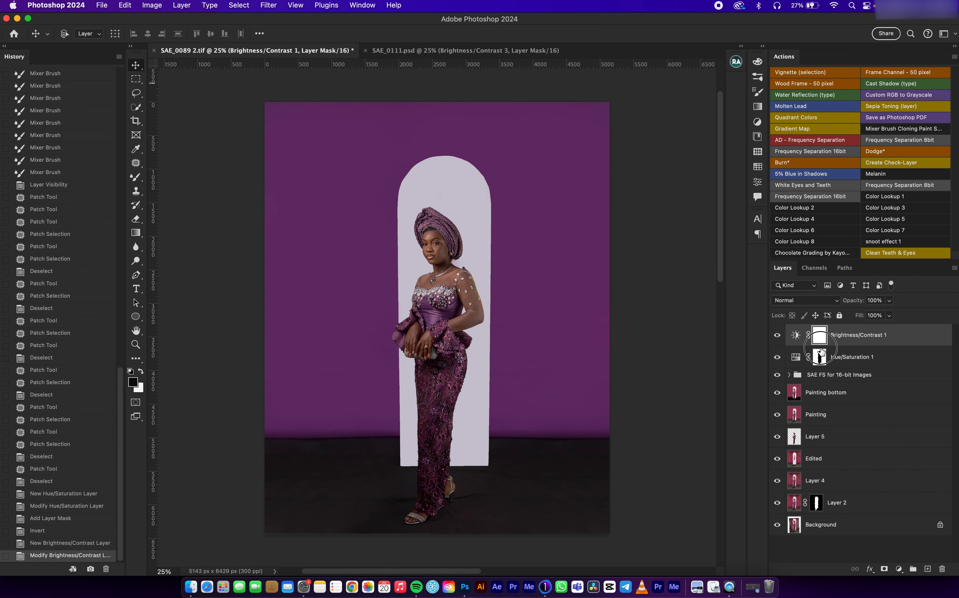
Step: Replace the Brightness/Contrast 1 layer's mask with a copy of the Hue/Saturation 1 mask and select it
{"action": "left_click", "coordinate": [820, 357]}
{"action": "left_click_drag", "start_coordinate": [821, 326], "coordinate": [820, 333]}
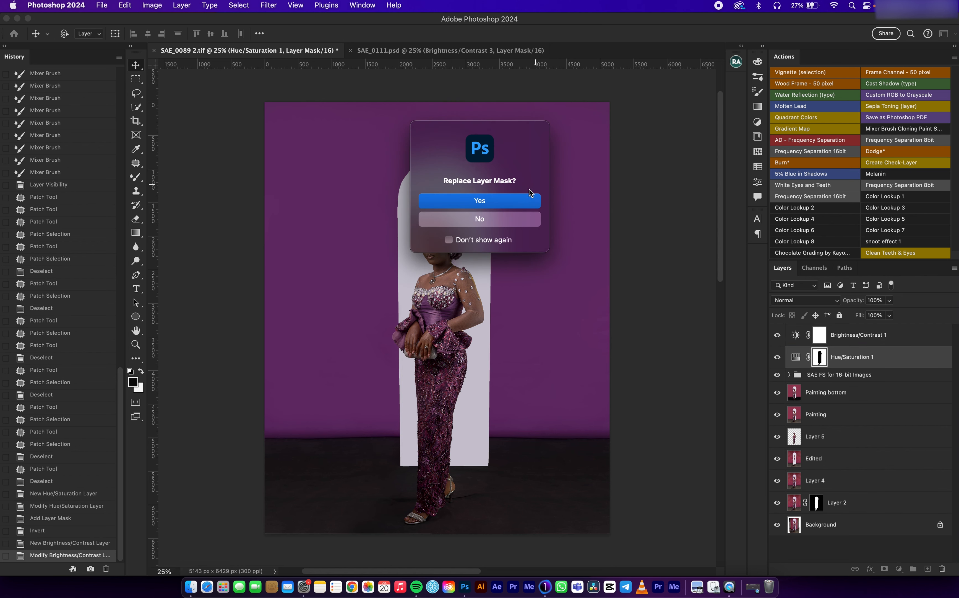
{"action": "left_click", "coordinate": [516, 202]}
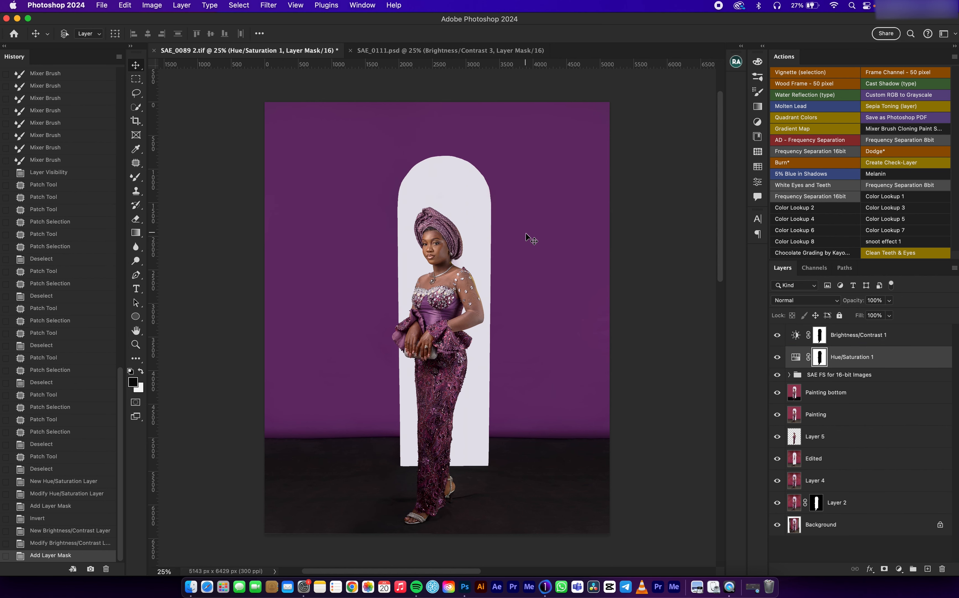
{"action": "left_click", "coordinate": [820, 338]}
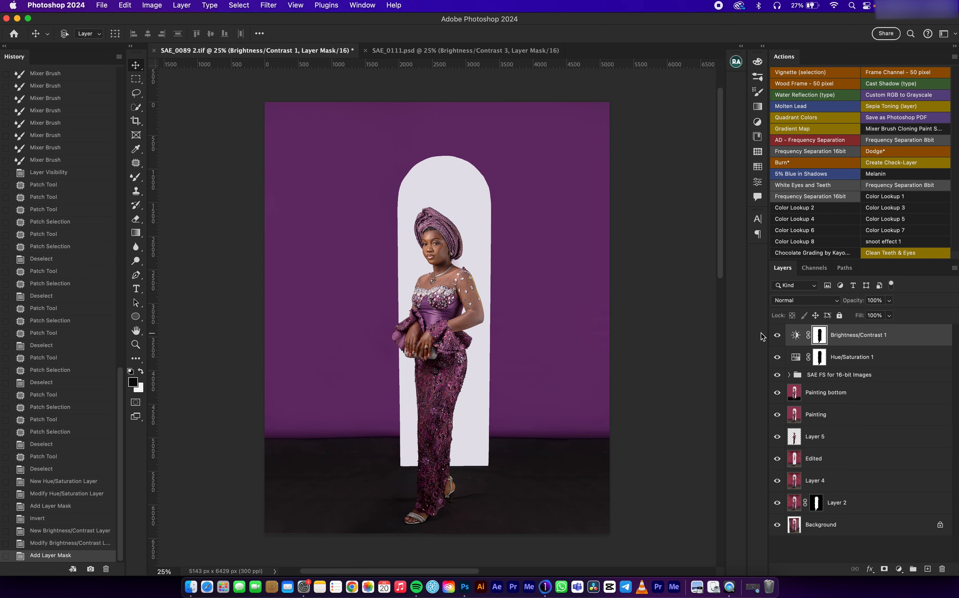
Step: Compare the image with and without the Brightness/Contrast 1 adjustment, leaving the layer visible
{"action": "key", "text": "super+plus"}
{"action": "key", "text": "super+minus"}
{"action": "left_click", "coordinate": [777, 336]}
{"action": "left_click", "coordinate": [778, 336]}
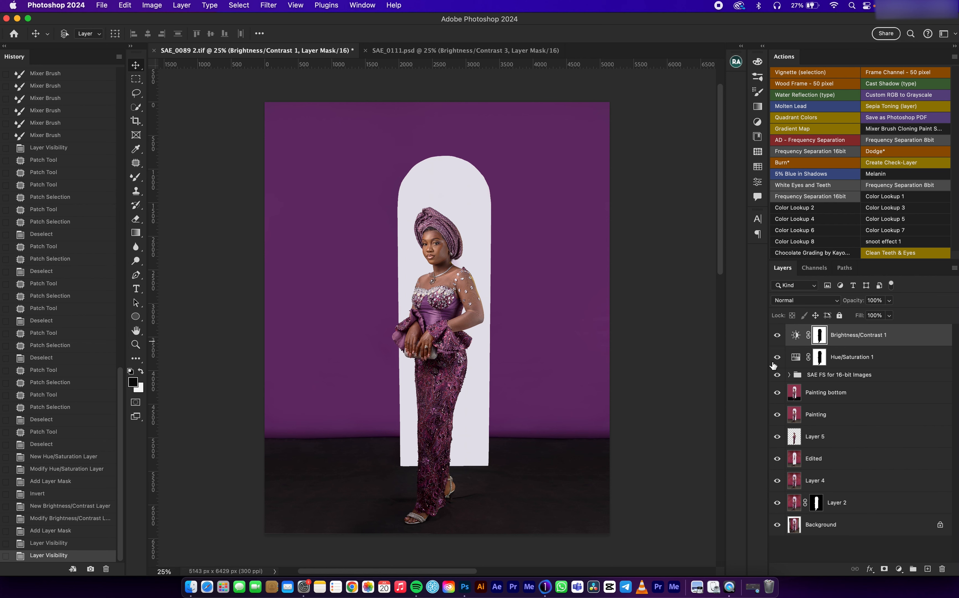
{"action": "left_click", "coordinate": [778, 335]}
{"action": "left_click", "coordinate": [777, 337]}
{"action": "left_click", "coordinate": [777, 336]}
{"action": "left_click", "coordinate": [776, 337]}
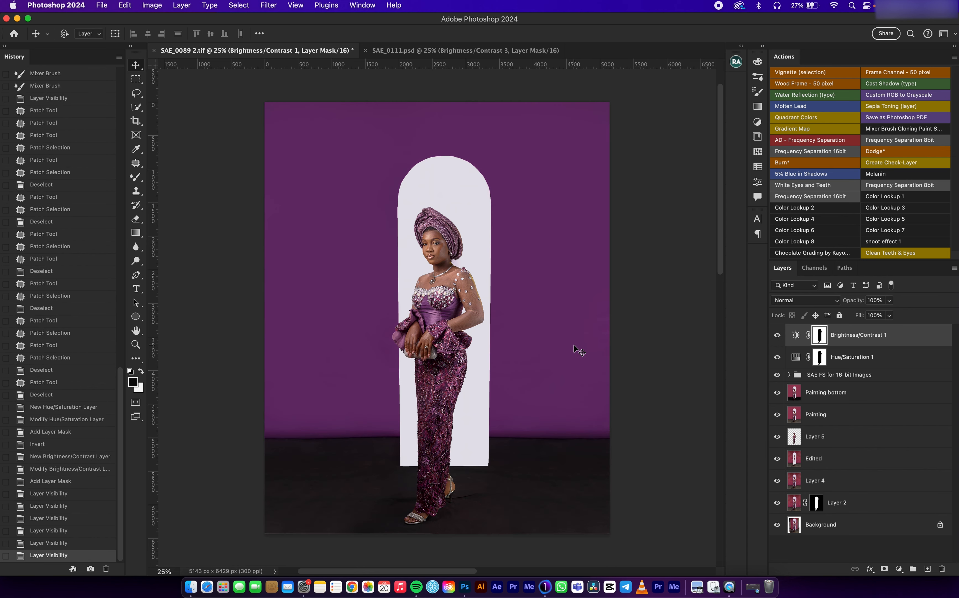
Step: Switch to Finder and clean up the icons in the Photography Presents folder by kind
{"action": "scroll", "coordinate": [372, 148], "scroll_direction": "down", "scroll_amount": 5}
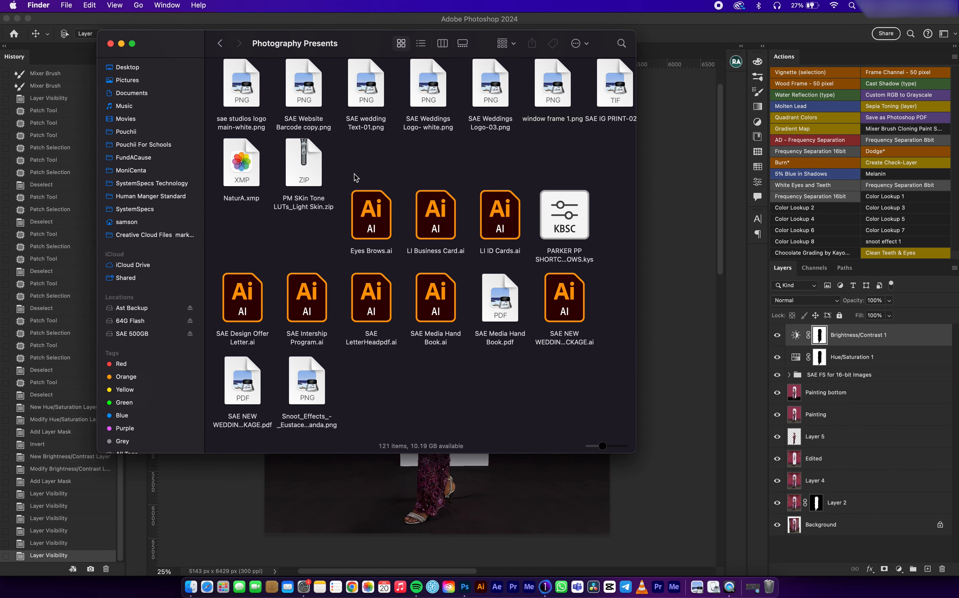
{"action": "scroll", "coordinate": [357, 178], "scroll_direction": "up", "scroll_amount": 6}
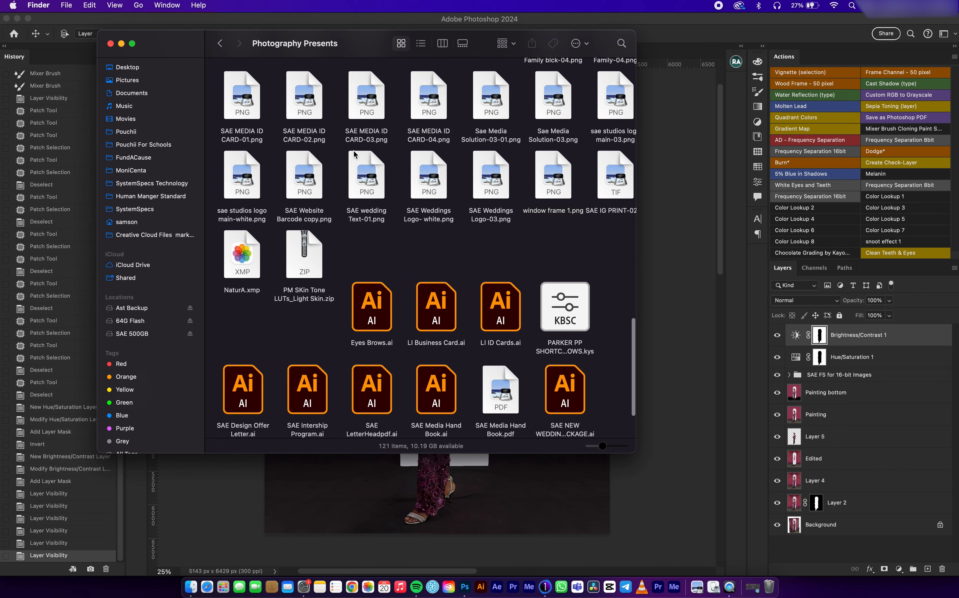
{"action": "right_click", "coordinate": [439, 188]}
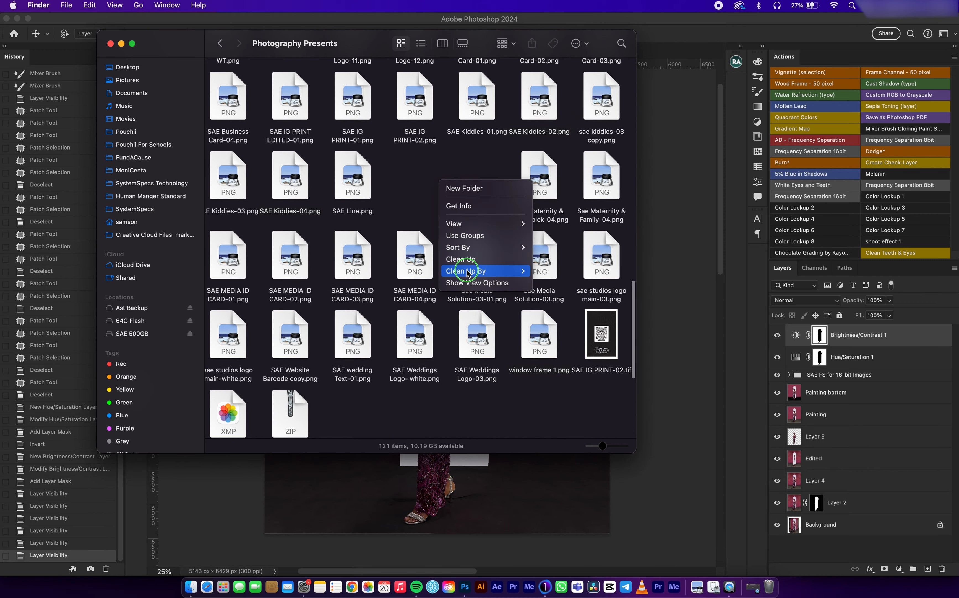
{"action": "mouse_move", "coordinate": [514, 271]}
{"action": "left_click", "coordinate": [542, 283]}
Step: Find Gray background.jpg in the Photography Presents folder and place it in the Photoshop portrait as the top layer
{"action": "scroll", "coordinate": [458, 257], "scroll_direction": "up", "scroll_amount": 10}
{"action": "scroll", "coordinate": [457, 259], "scroll_direction": "up", "scroll_amount": 6}
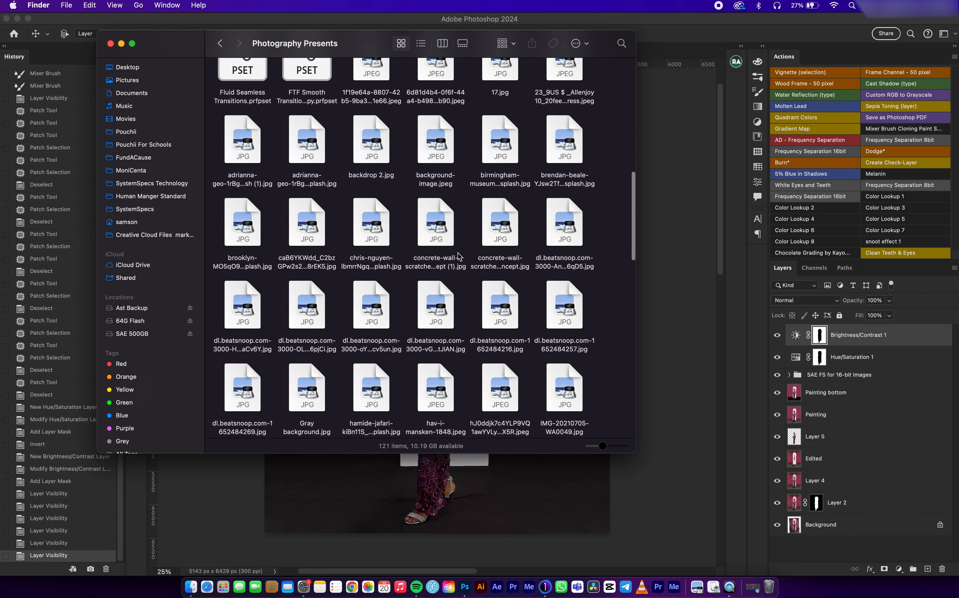
{"action": "scroll", "coordinate": [434, 237], "scroll_direction": "up", "scroll_amount": 3}
{"action": "scroll", "coordinate": [494, 191], "scroll_direction": "up", "scroll_amount": 3}
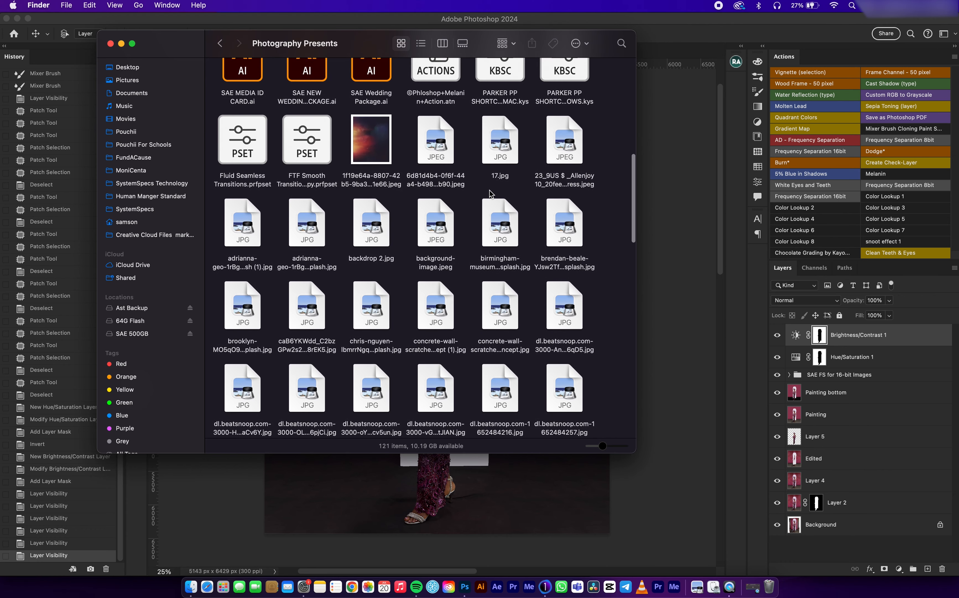
{"action": "scroll", "coordinate": [488, 194], "scroll_direction": "down", "scroll_amount": 3}
{"action": "scroll", "coordinate": [474, 215], "scroll_direction": "down", "scroll_amount": 3}
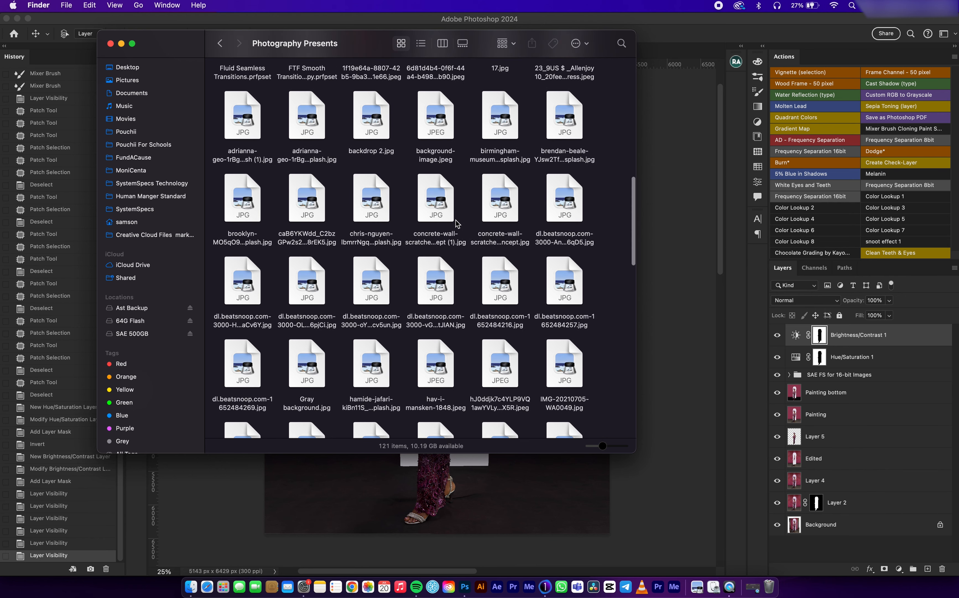
{"action": "scroll", "coordinate": [456, 220], "scroll_direction": "up", "scroll_amount": 2}
{"action": "scroll", "coordinate": [458, 222], "scroll_direction": "up", "scroll_amount": 5}
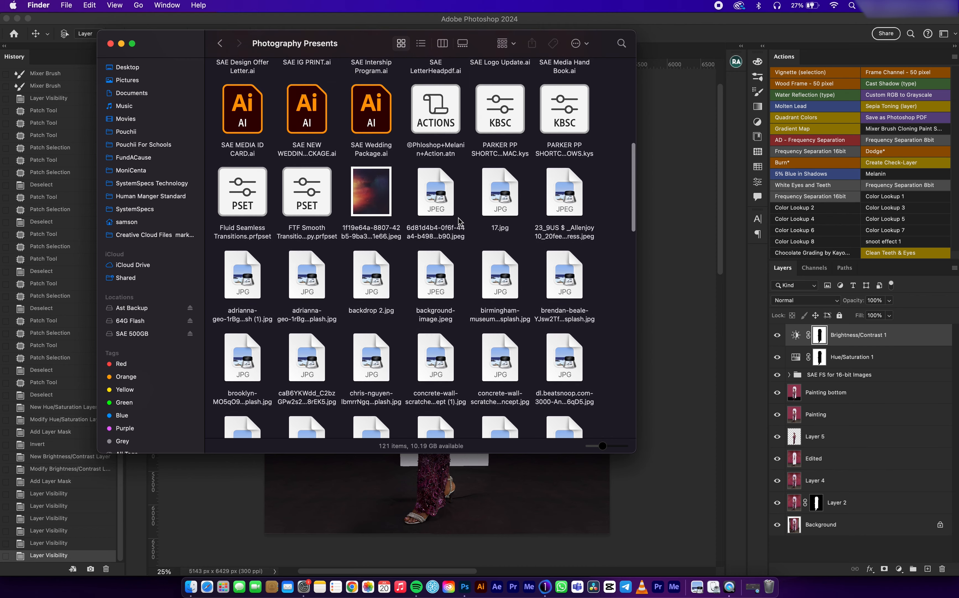
{"action": "scroll", "coordinate": [458, 222], "scroll_direction": "down", "scroll_amount": 5}
{"action": "scroll", "coordinate": [459, 222], "scroll_direction": "down", "scroll_amount": 2}
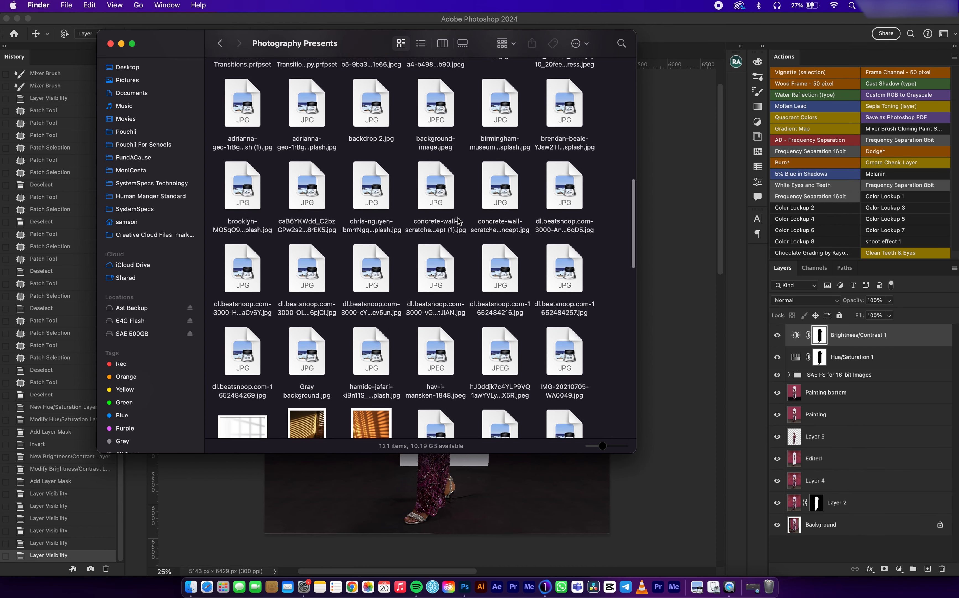
{"action": "scroll", "coordinate": [458, 221], "scroll_direction": "down", "scroll_amount": 1}
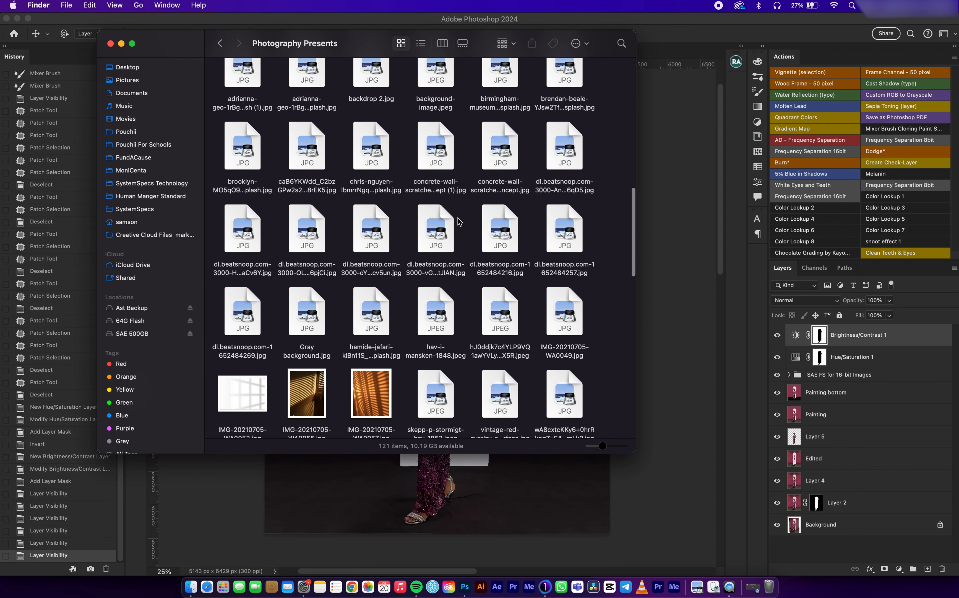
{"action": "scroll", "coordinate": [458, 221], "scroll_direction": "up", "scroll_amount": 2}
{"action": "left_click_drag", "start_coordinate": [304, 348], "coordinate": [360, 505]}
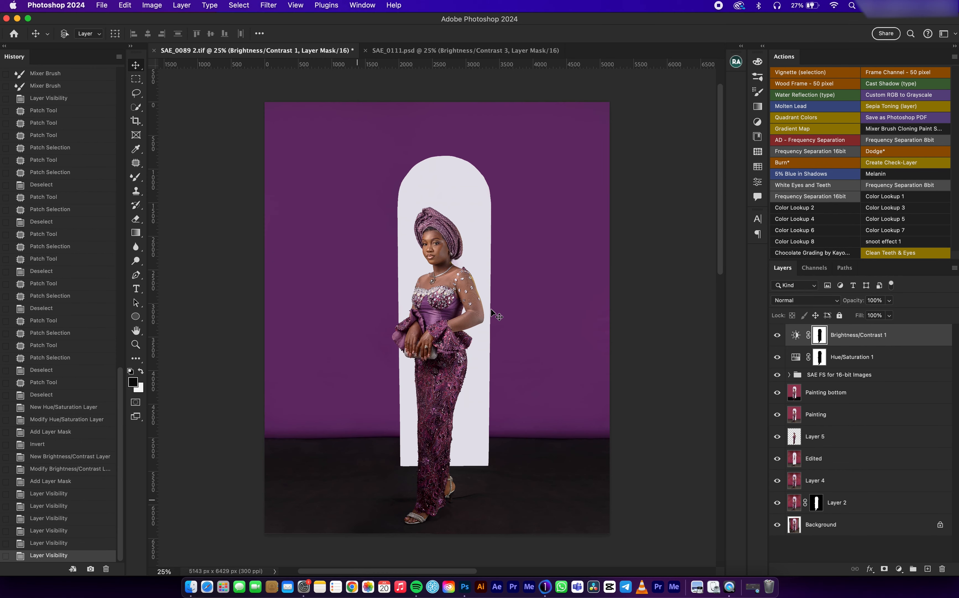
{"action": "key", "text": "Return"}
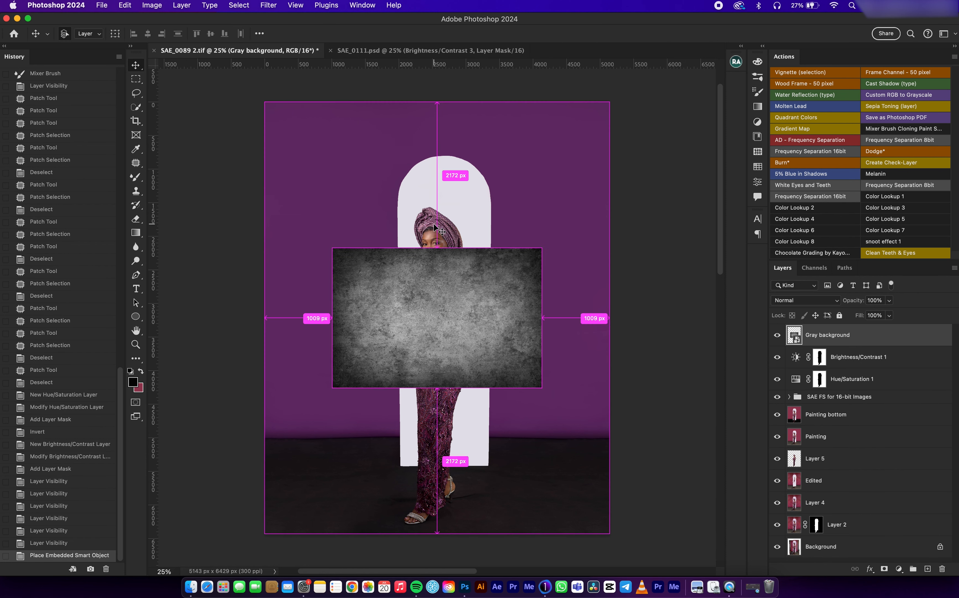
Step: Scale the Gray background layer to cover the backdrop from the canvas's upper edge down to the floor line
{"action": "key", "text": "super+t"}
{"action": "left_click_drag", "start_coordinate": [433, 253], "coordinate": [463, 95]}
{"action": "left_click_drag", "start_coordinate": [437, 390], "coordinate": [434, 441]}
{"action": "key", "text": "Return"}
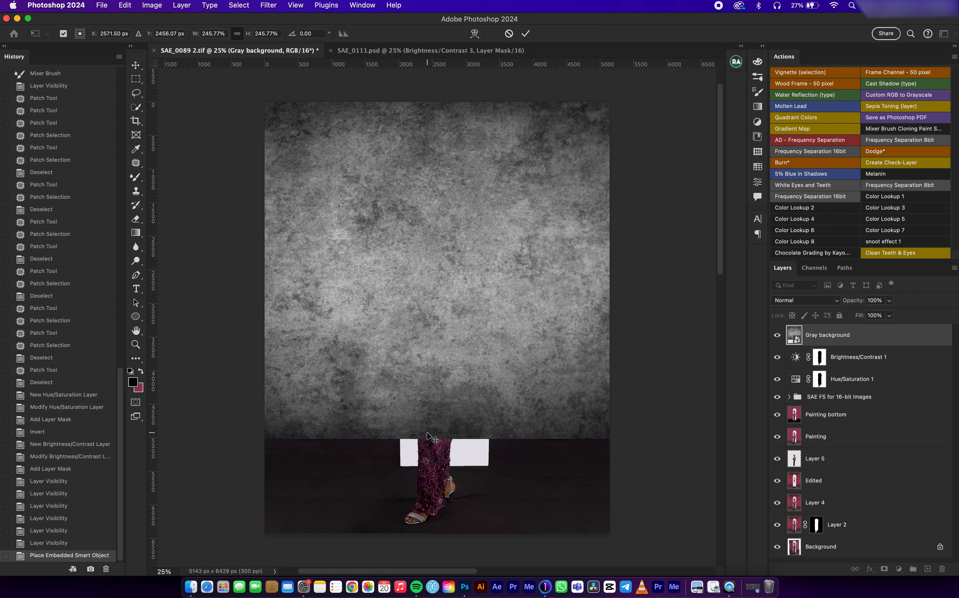
Step: Apply a Gaussian Blur with a radius above 6.4 pixels to the Gray background layer and set its blend mode to Soft Light
{"action": "left_click", "coordinate": [266, 8]}
{"action": "mouse_move", "coordinate": [361, 149]}
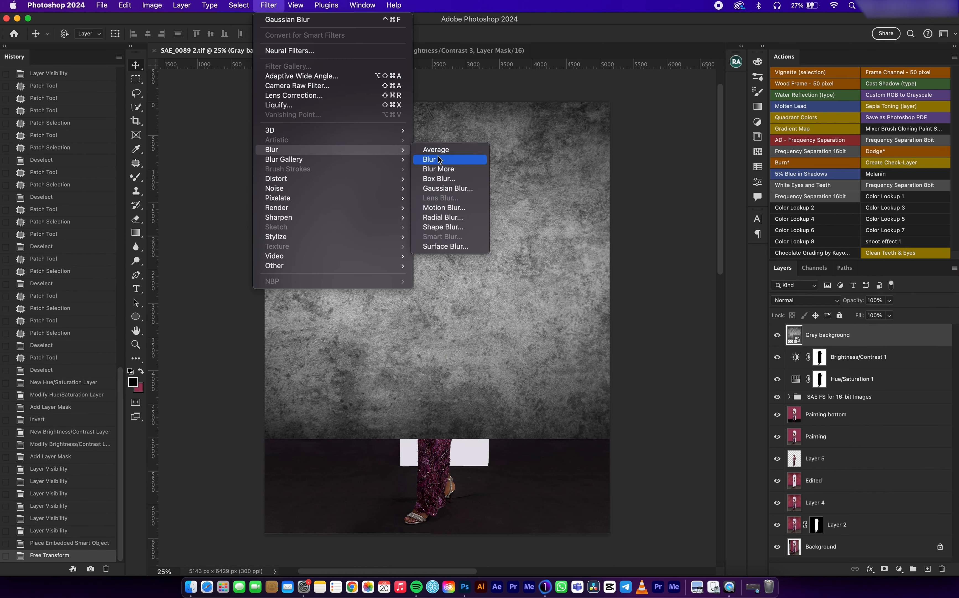
{"action": "left_click", "coordinate": [454, 188]}
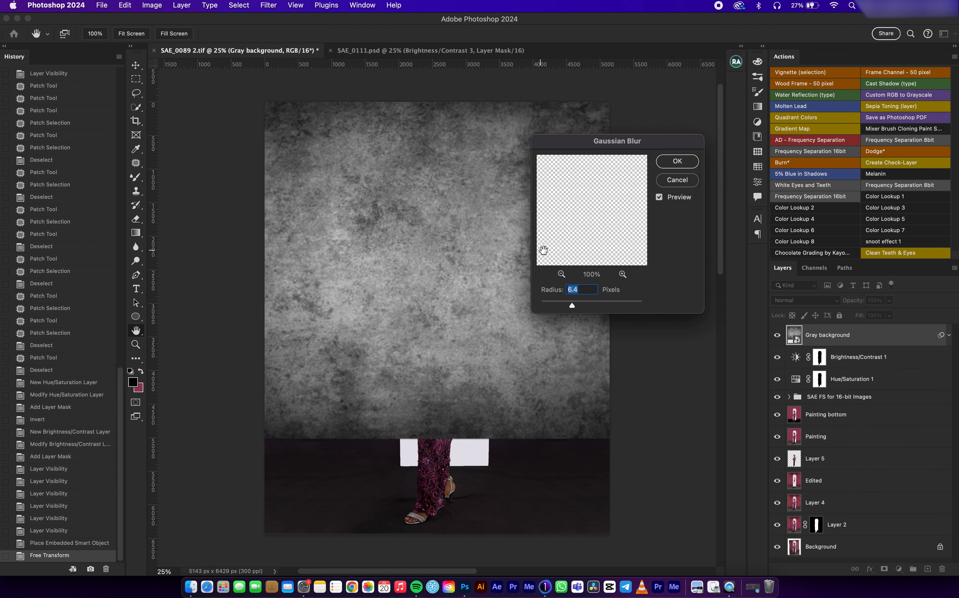
{"action": "left_click_drag", "start_coordinate": [572, 307], "coordinate": [585, 308]}
{"action": "left_click", "coordinate": [678, 161]}
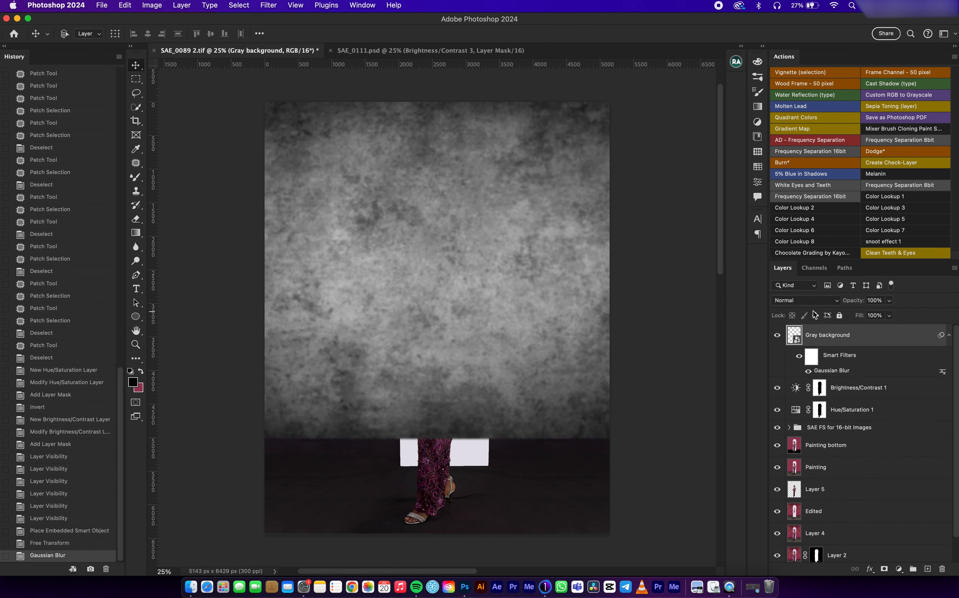
{"action": "left_click", "coordinate": [809, 300]}
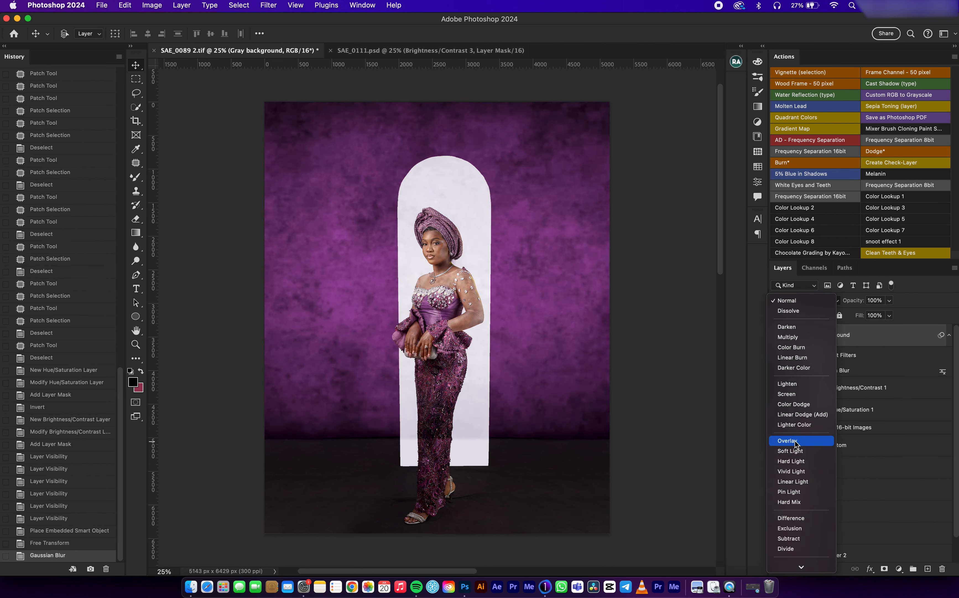
{"action": "left_click", "coordinate": [796, 450]}
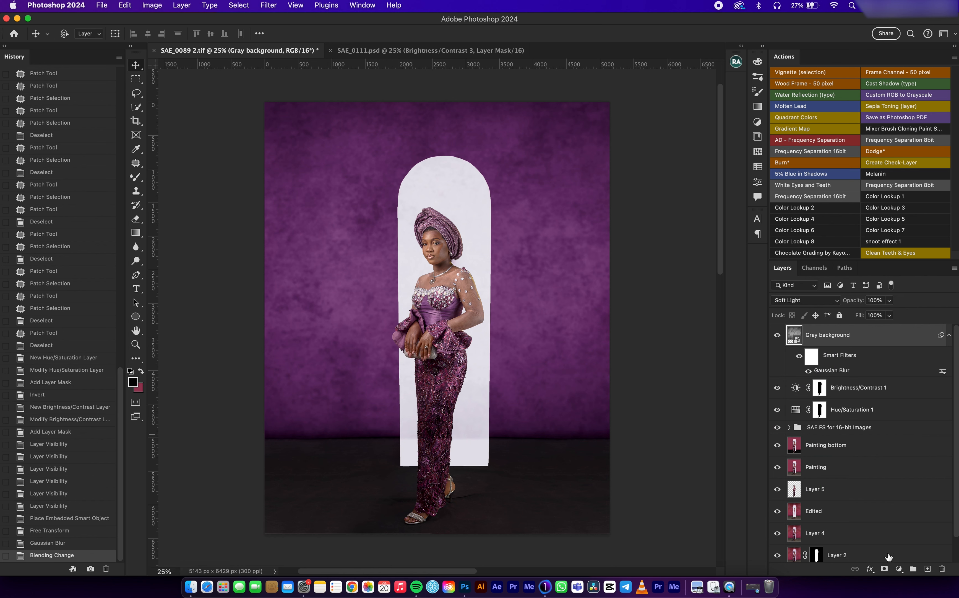
Step: Add a Curves adjustment layer clipped to Gray background and darken the shadows with a point at input 75, output 57
{"action": "left_click", "coordinate": [900, 568]}
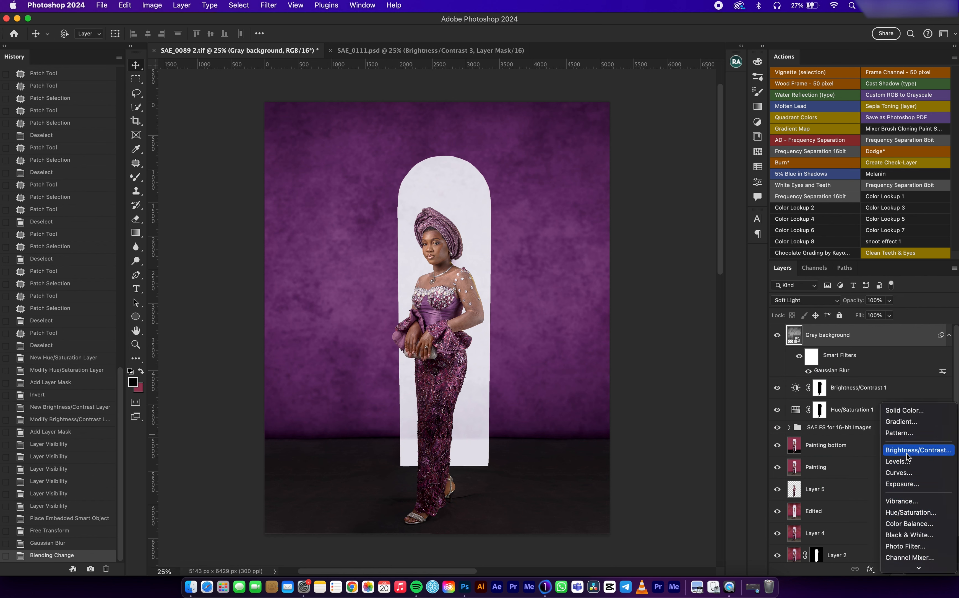
{"action": "left_click", "coordinate": [899, 472]}
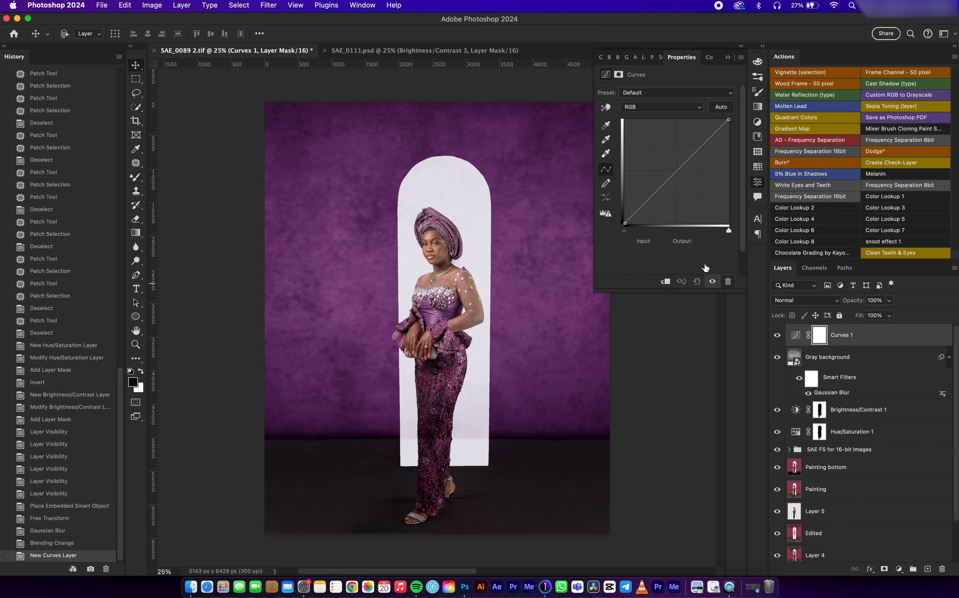
{"action": "left_click", "coordinate": [666, 281]}
{"action": "left_click_drag", "start_coordinate": [651, 197], "coordinate": [656, 199]}
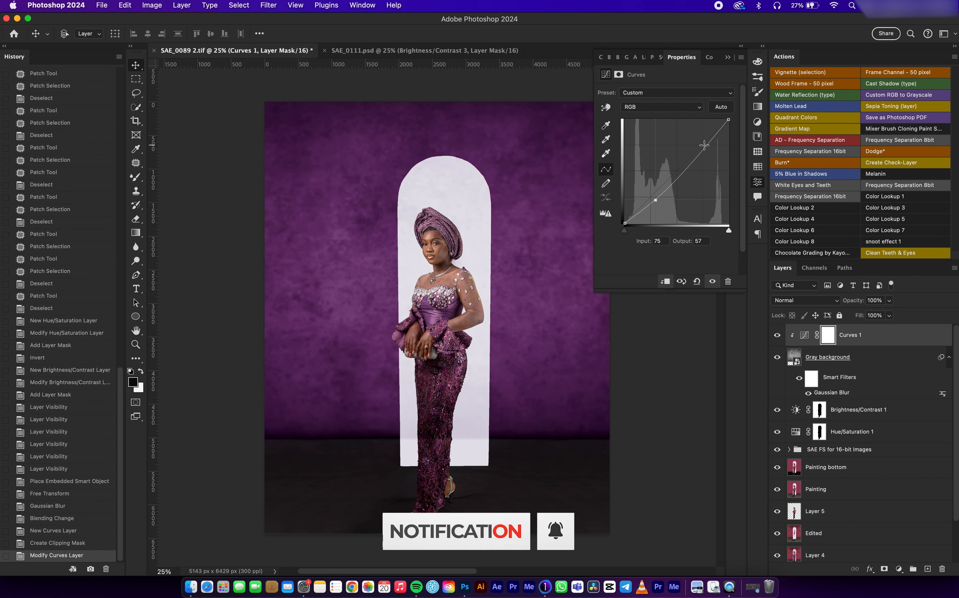